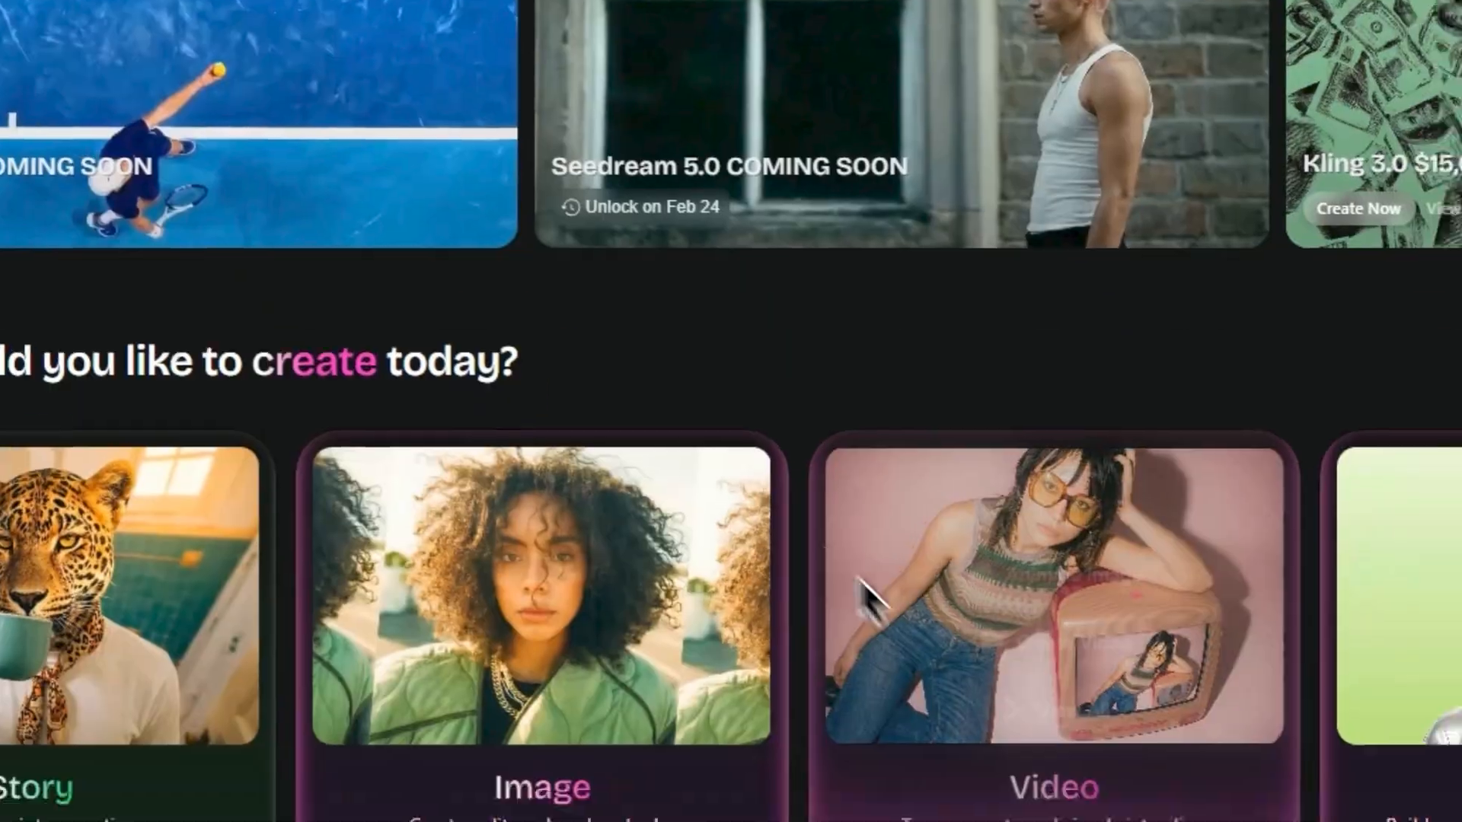
# View the Kling 3.0 Omni image creation page from the Cash Challenge banner and return to the OpenArt home page
pyautogui.moveTo(774, 463)
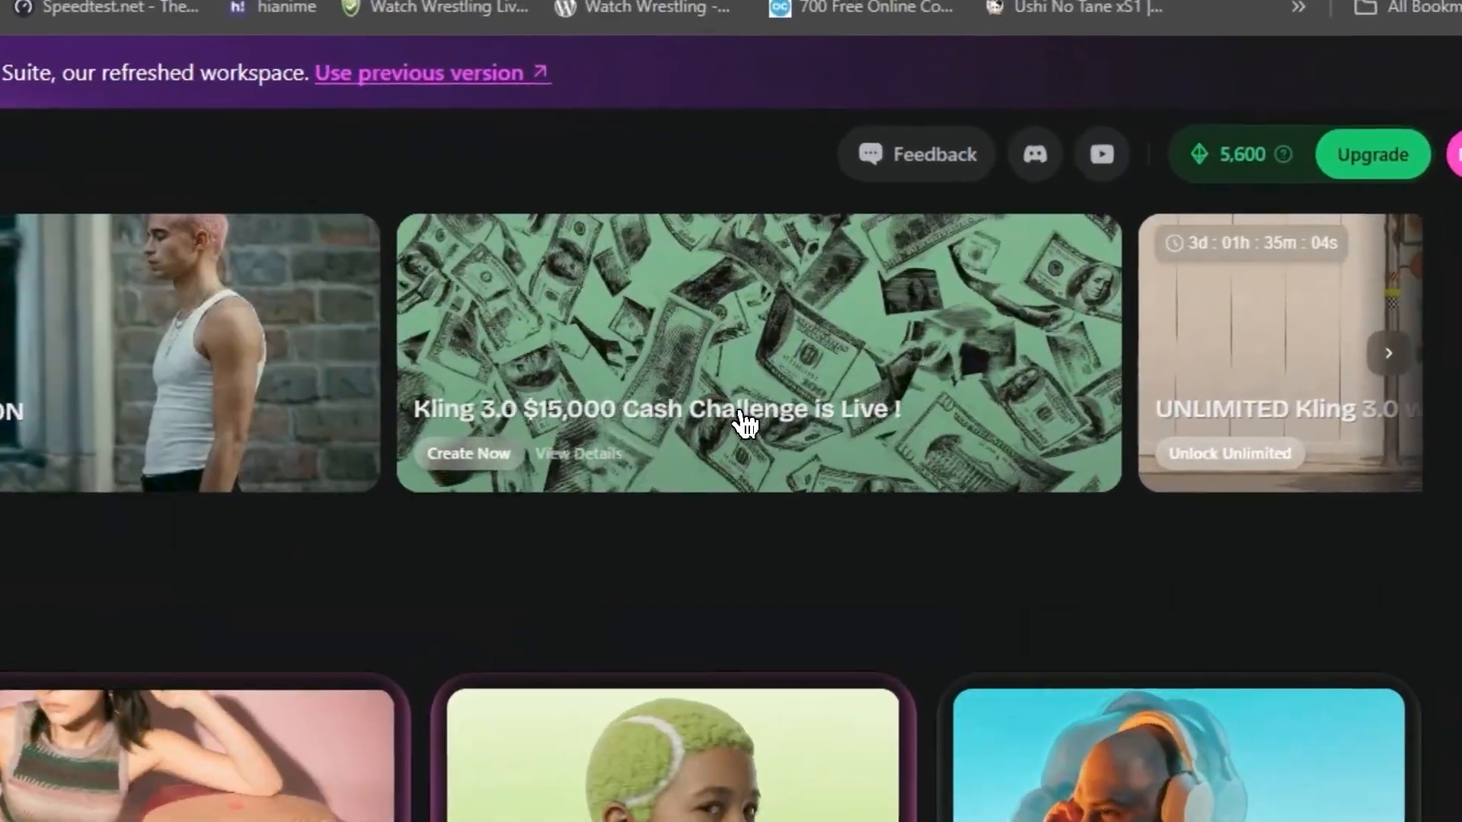
pyautogui.click(1021, 330)
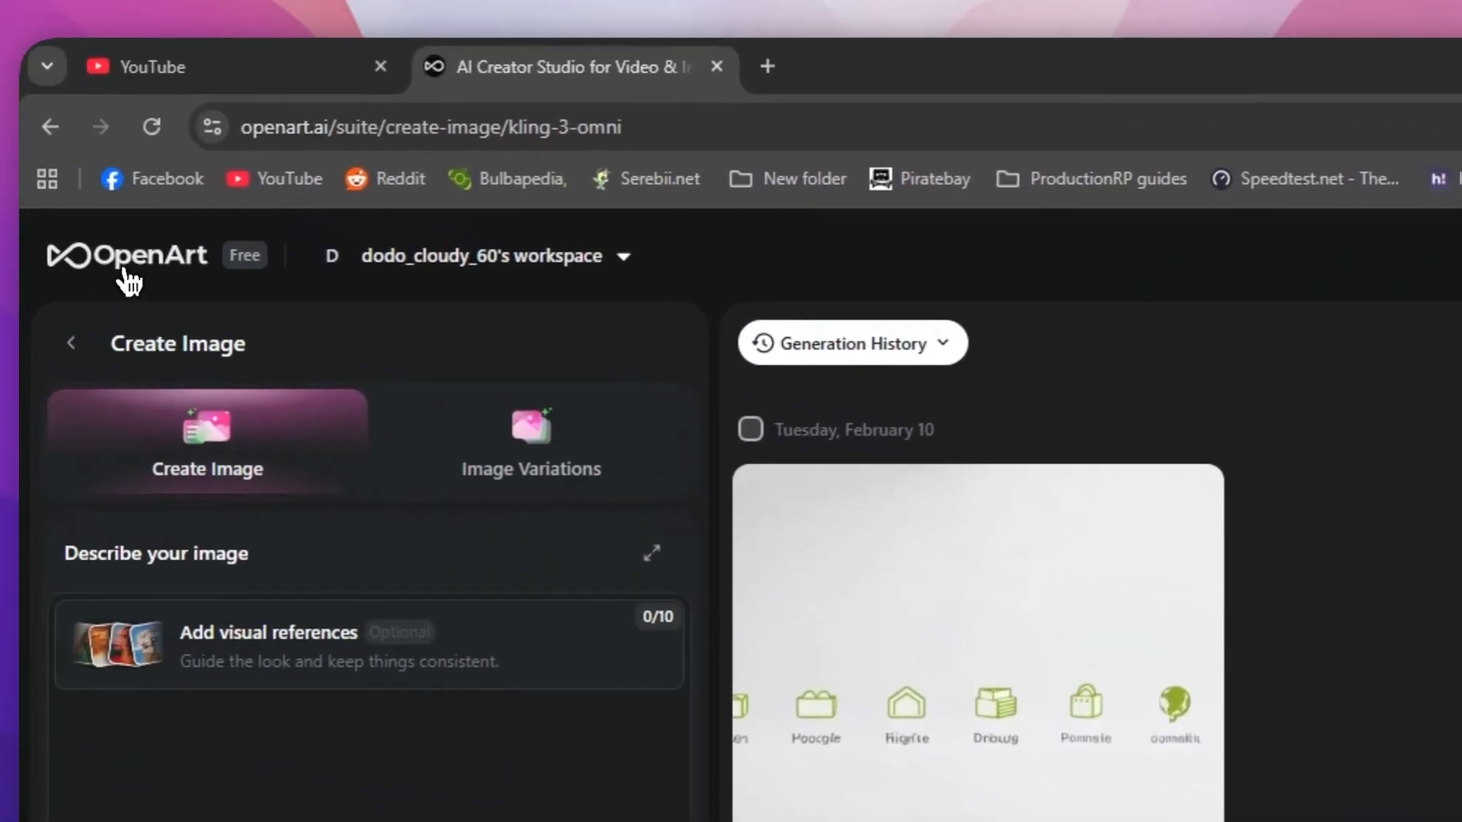
pyautogui.click(0, 216)
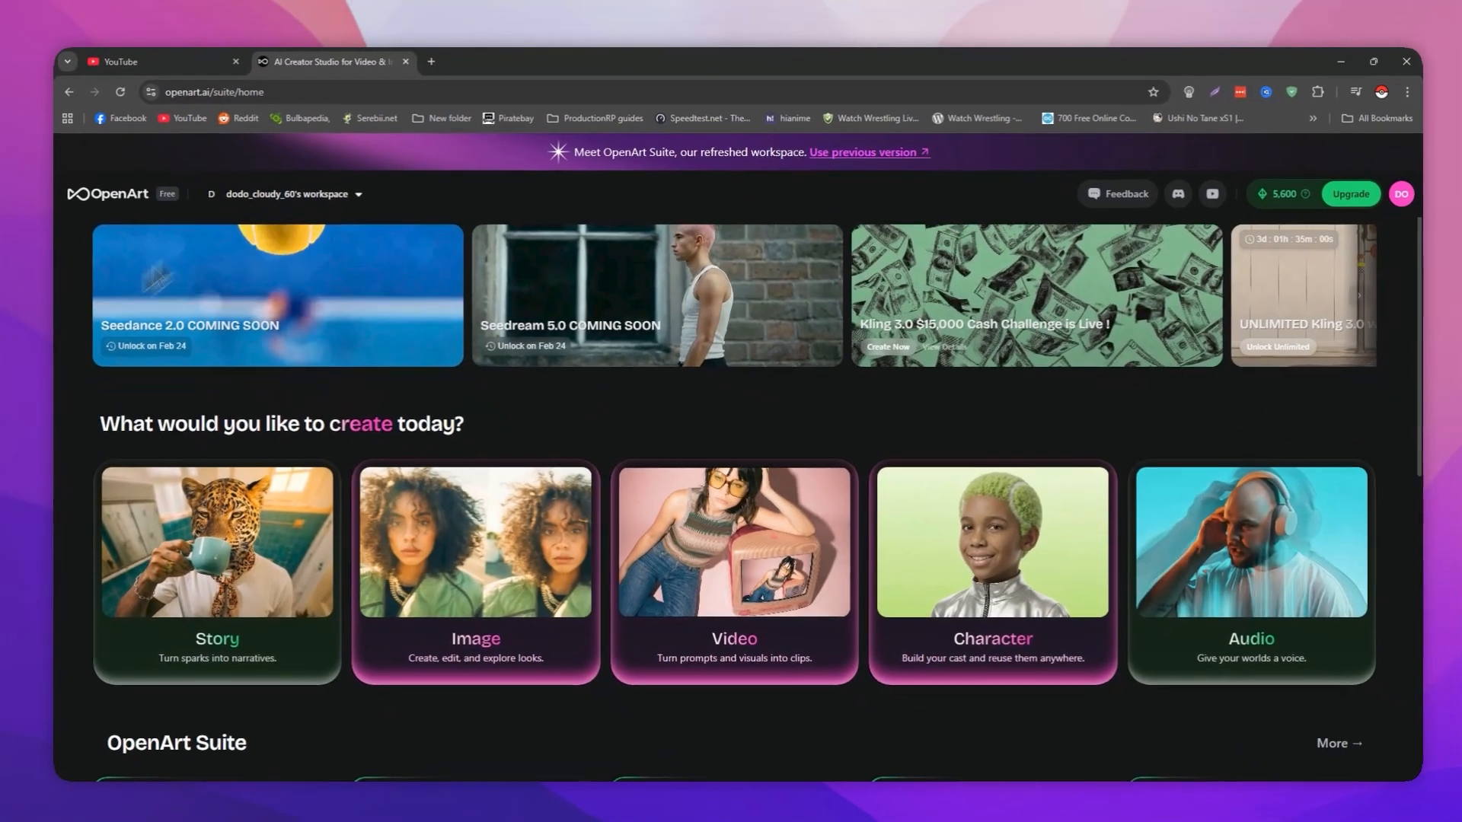
# View more of the OpenArt Suite tools, including the video tools page, and return to the home page
pyautogui.scroll(-5, 82, 321)
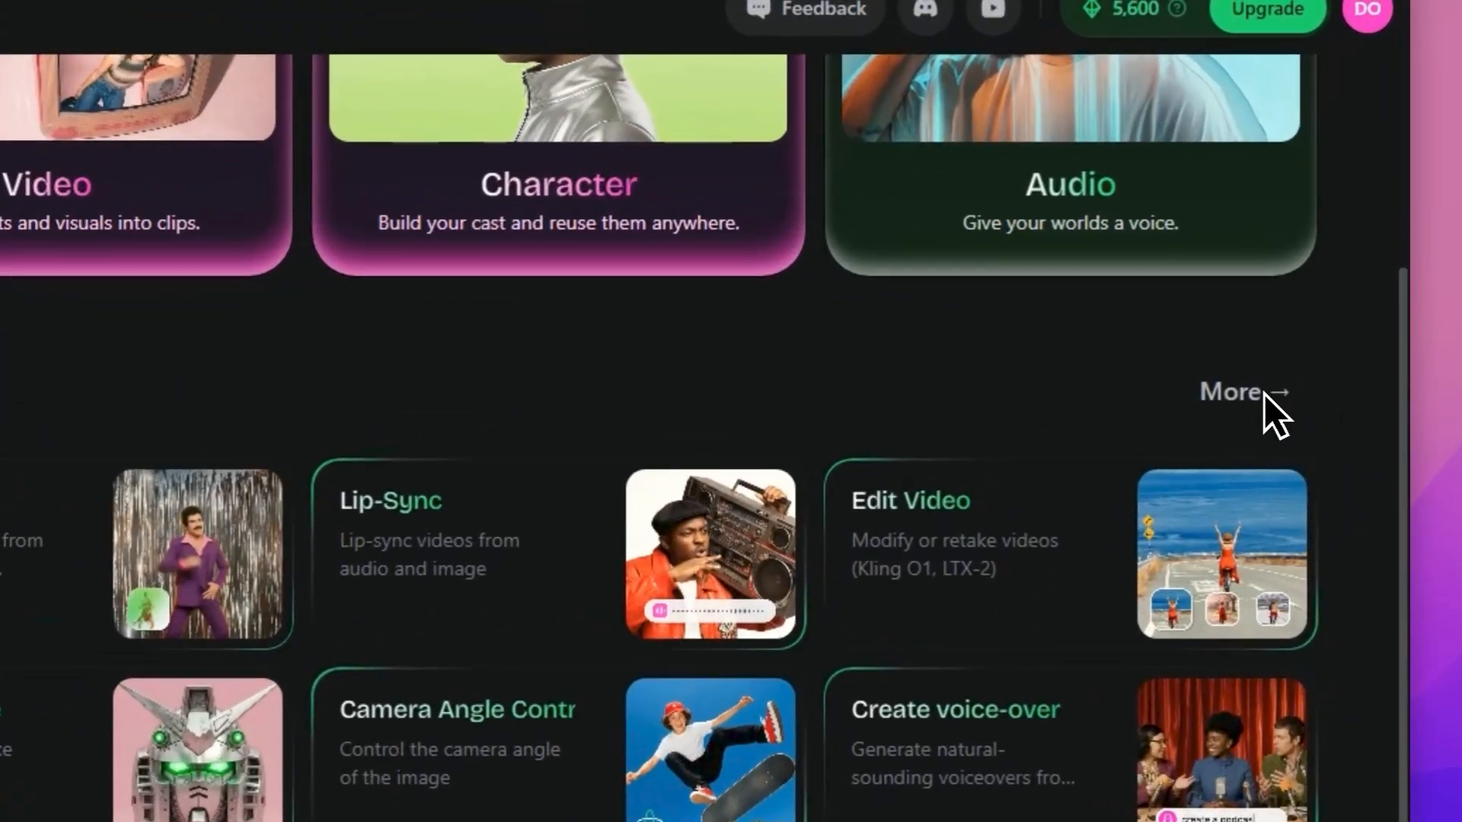
pyautogui.click(1264, 394)
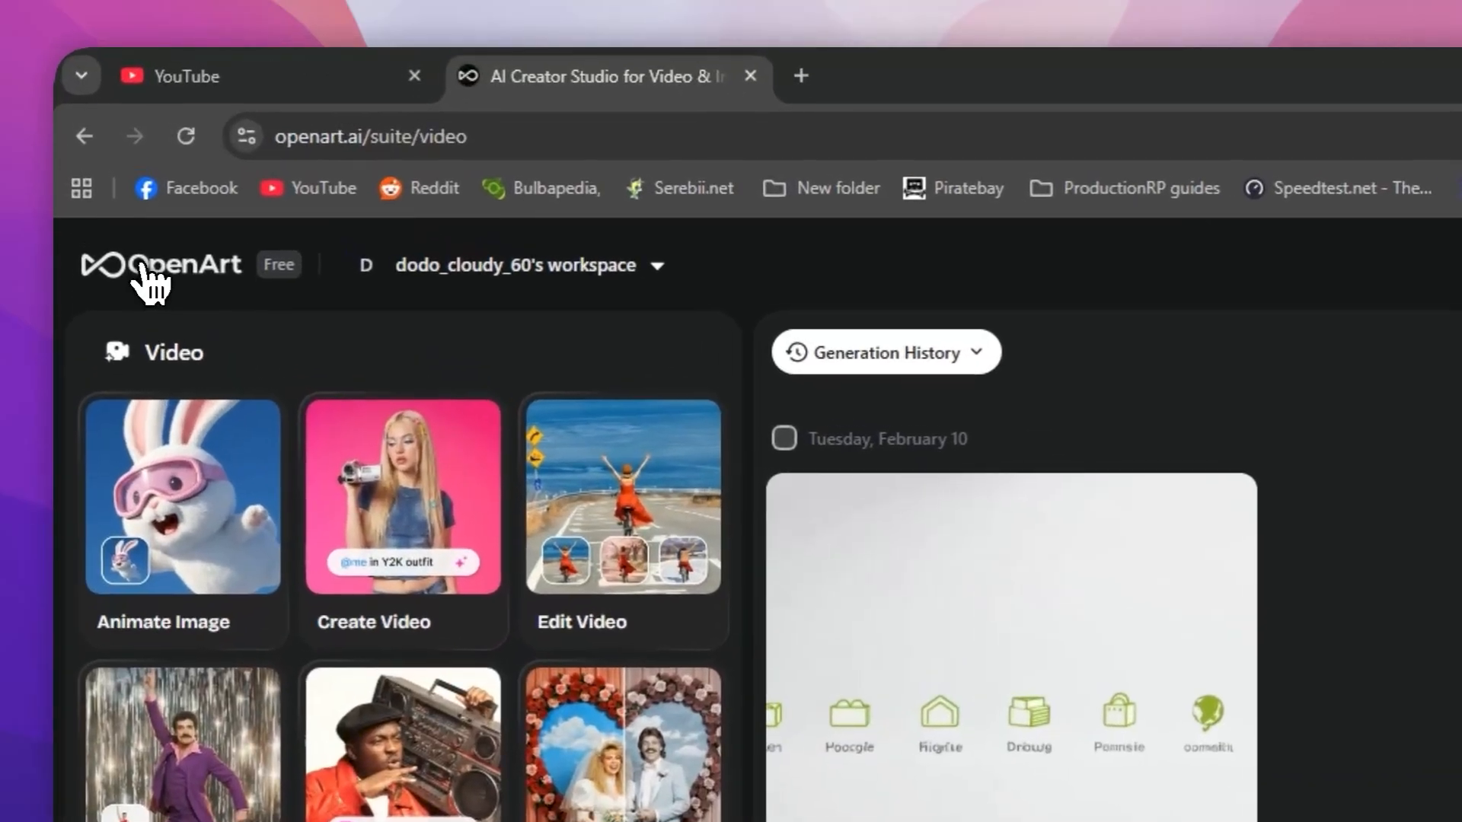
pyautogui.click(144, 267)
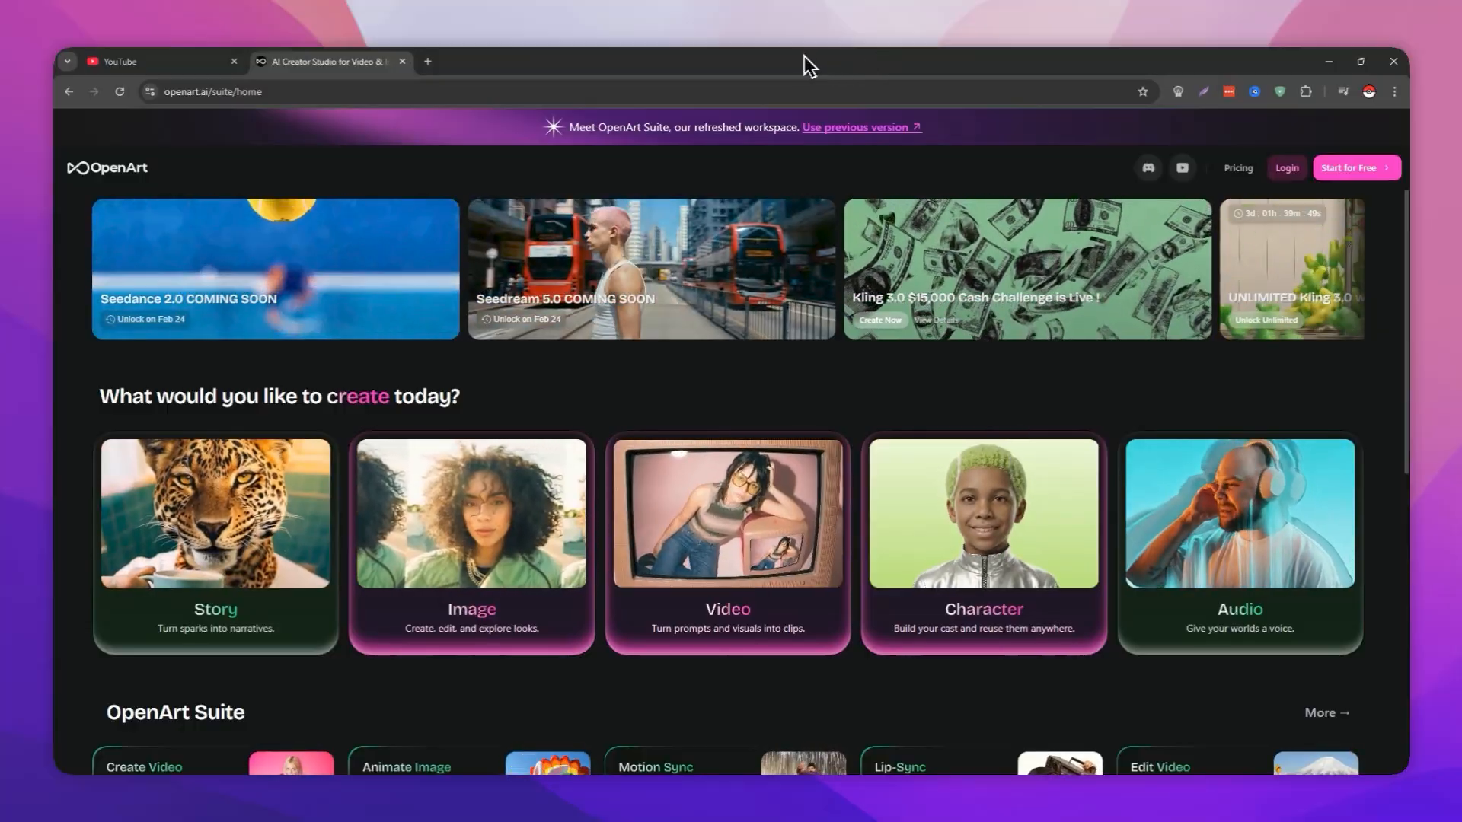
# Open the OpenArt login page from the home page and sign in with a Google account
pyautogui.scroll(-5, 617, 502)
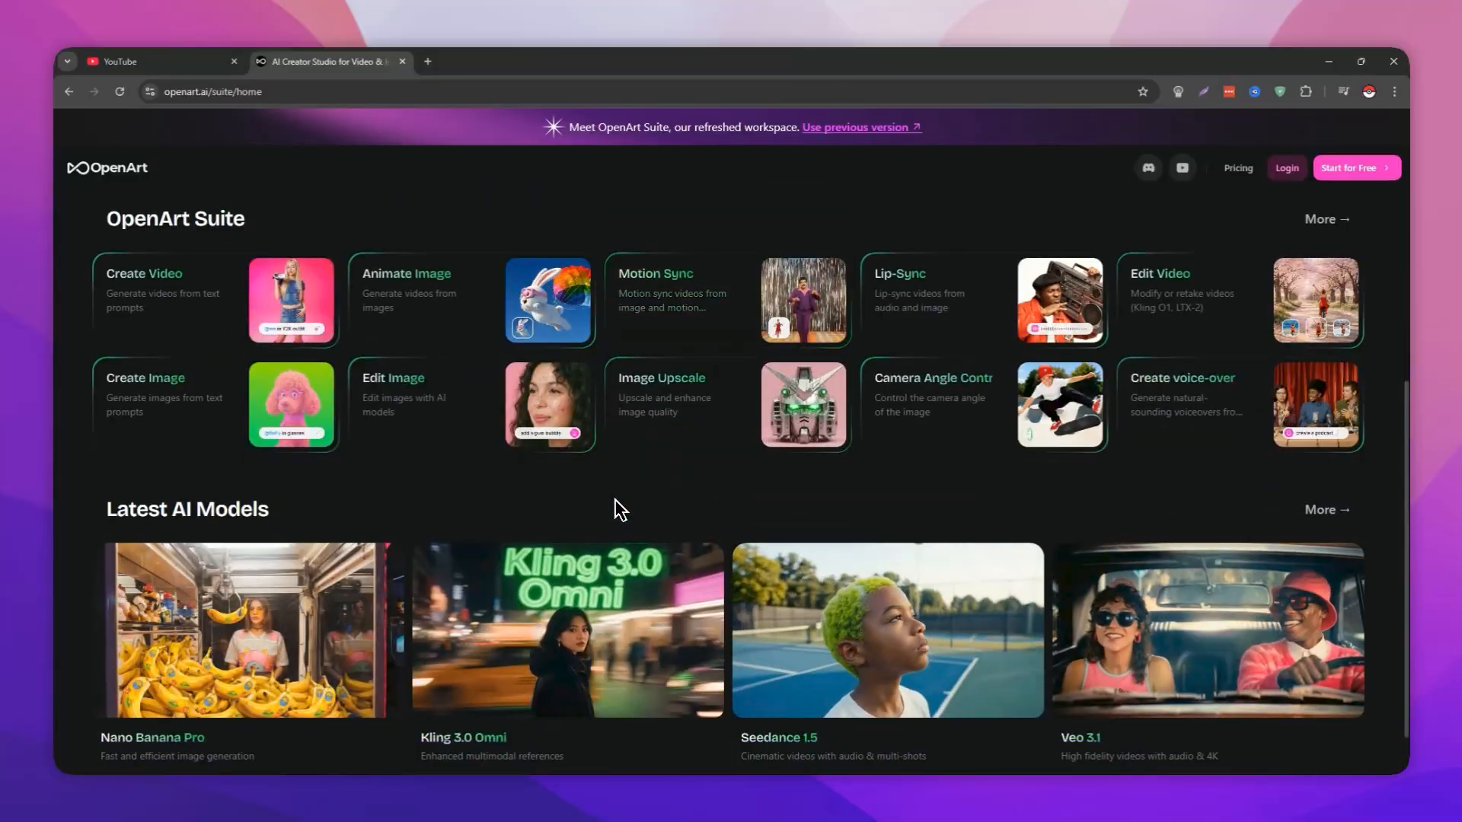
pyautogui.scroll(-2, 617, 507)
pyautogui.scroll(7, 618, 506)
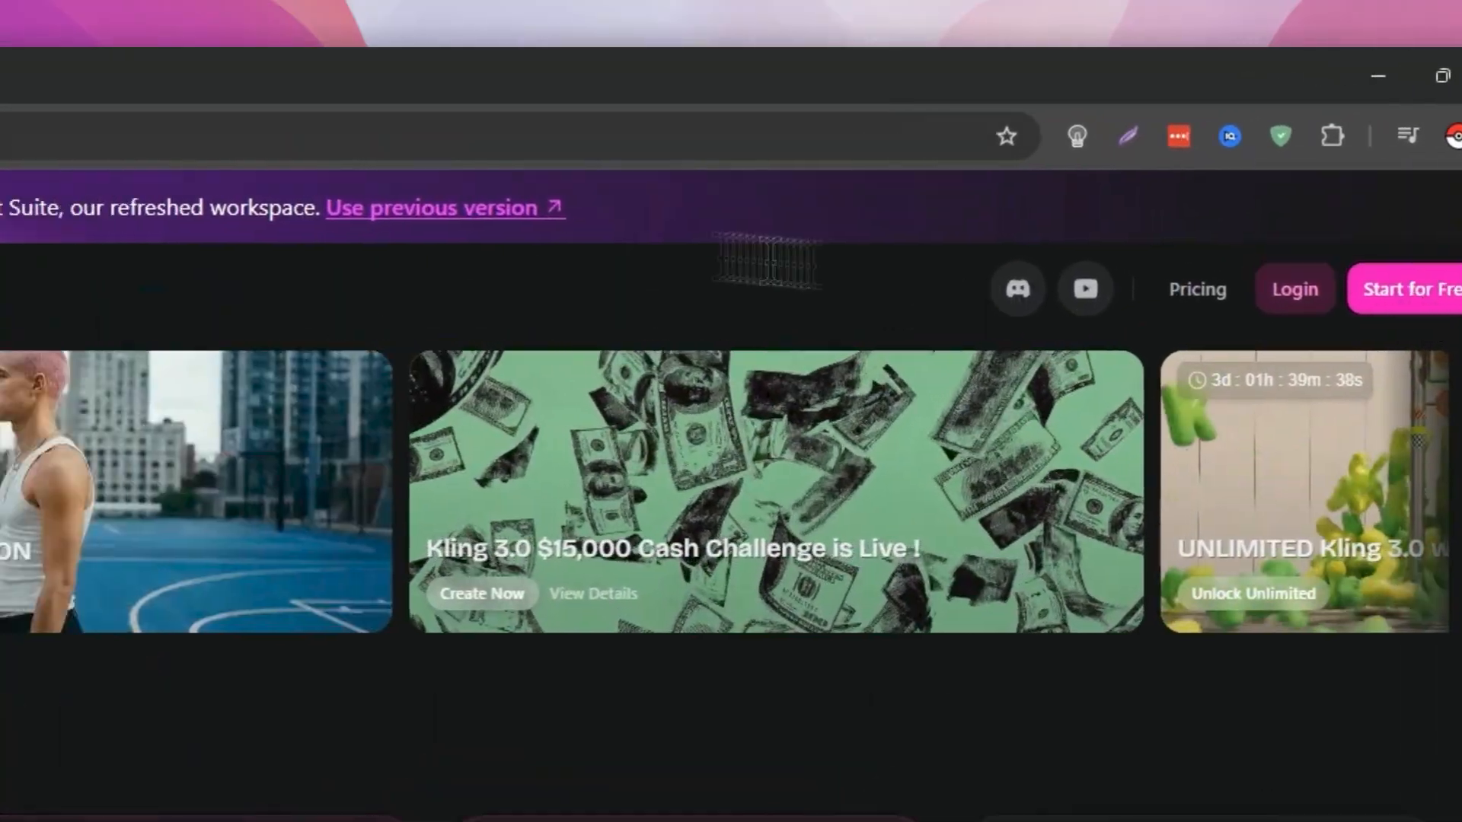
pyautogui.click(1295, 293)
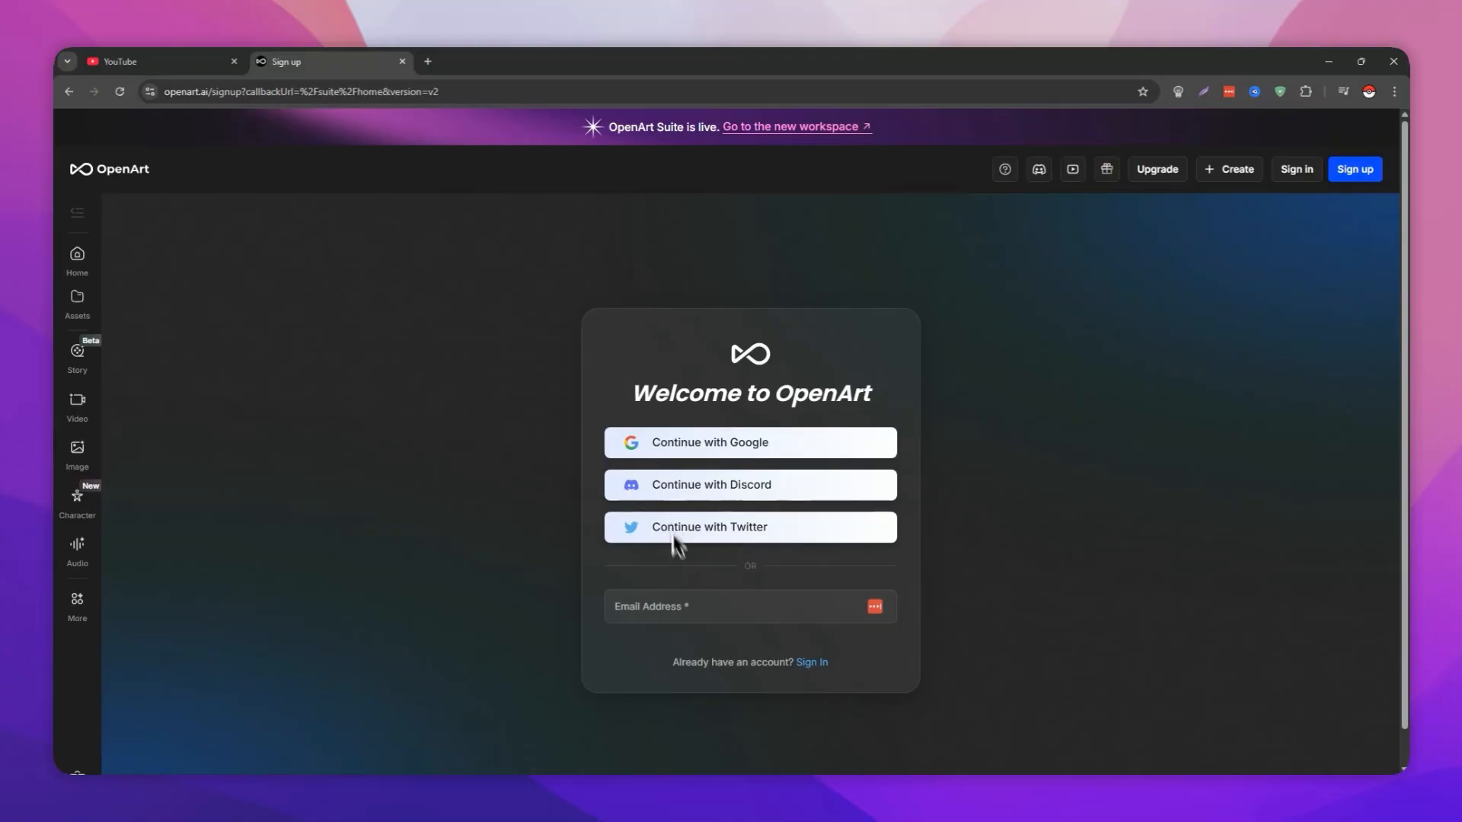
pyautogui.click(651, 606)
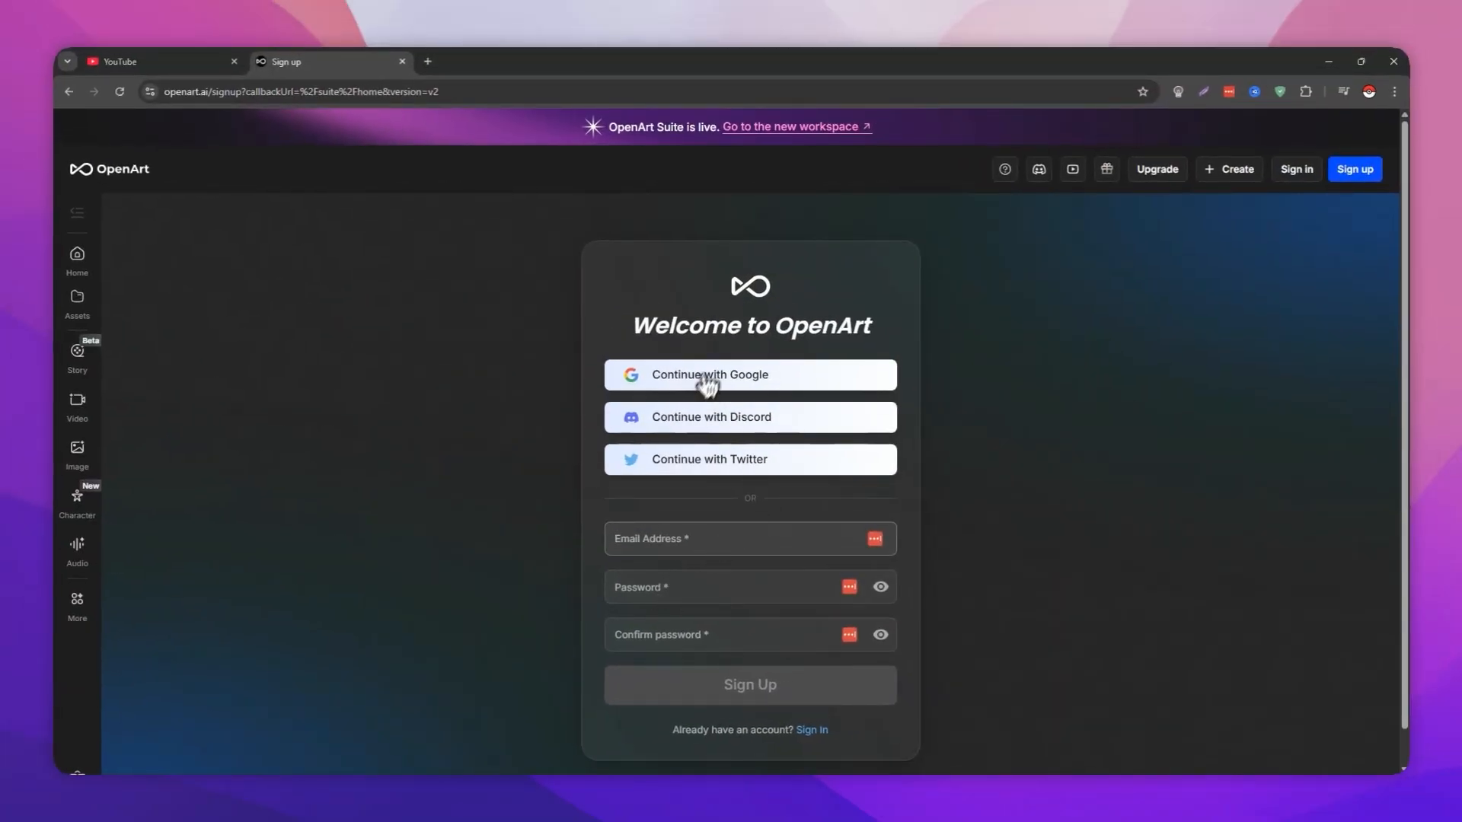
pyautogui.click(768, 377)
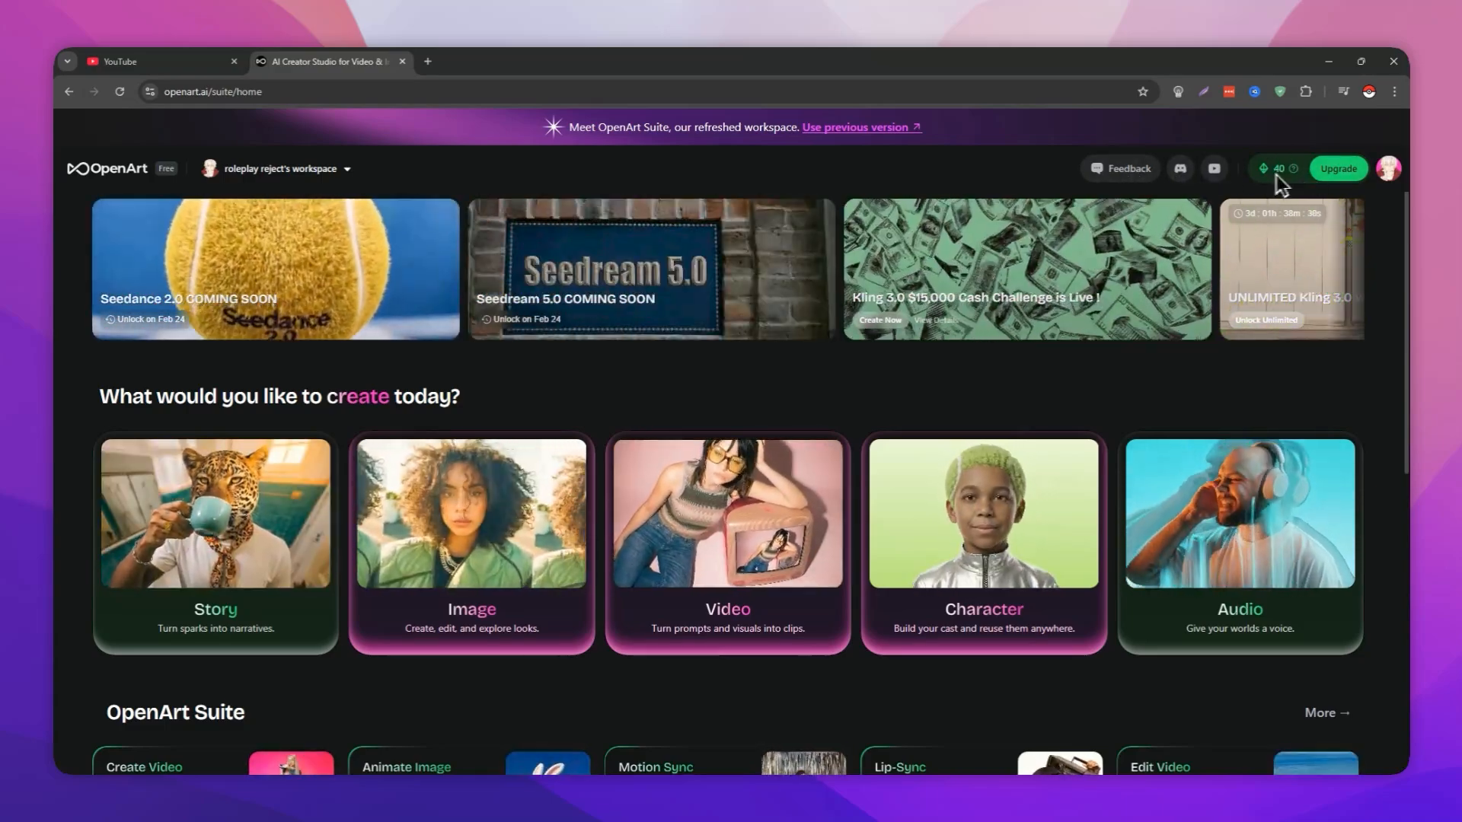
# Check the ways to earn trial credits, browse the posts on OpenArt's Twitter/X page and close that page
pyautogui.moveTo(1290, 175)
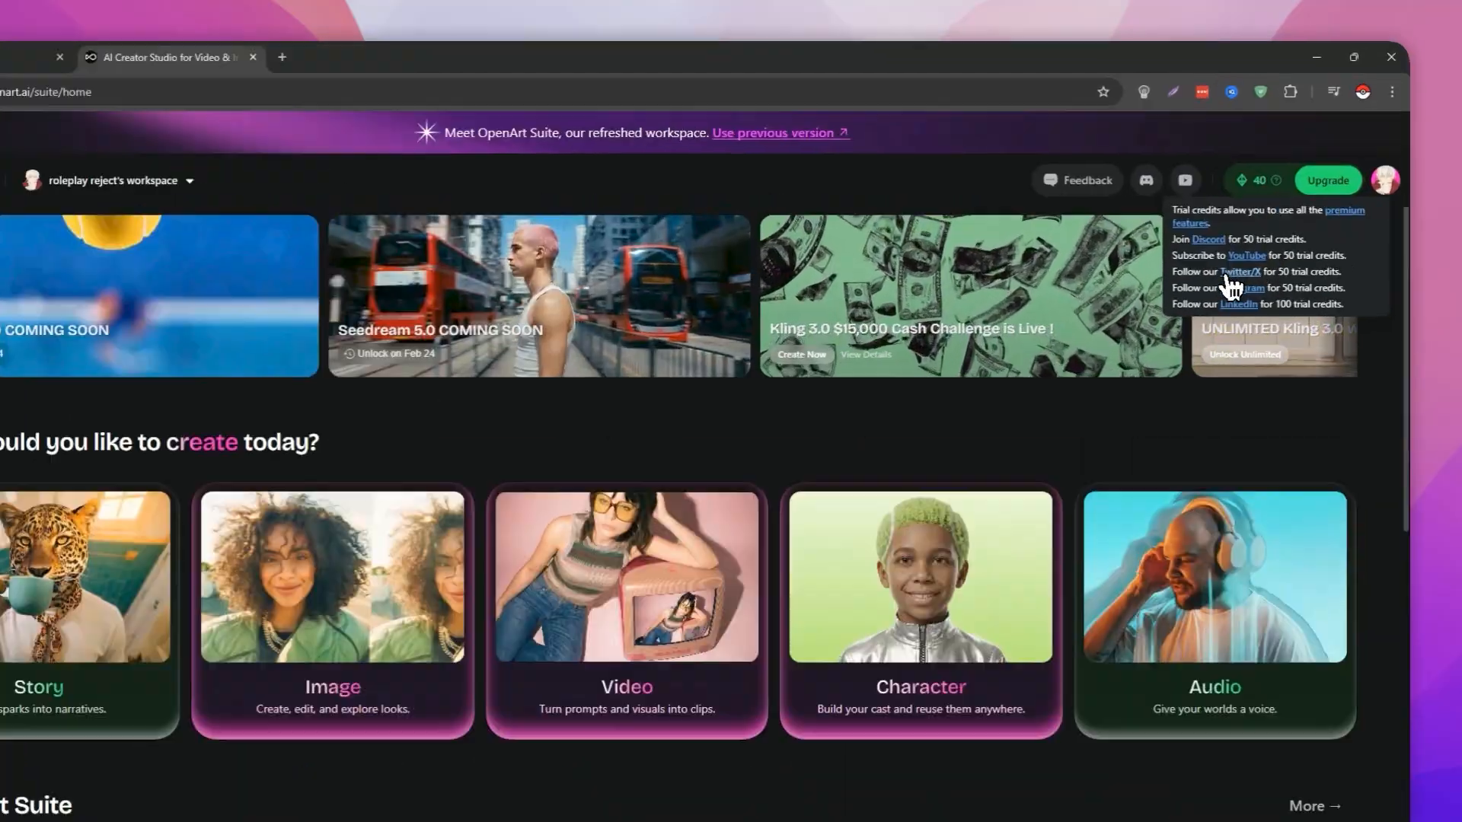
pyautogui.click(1229, 274)
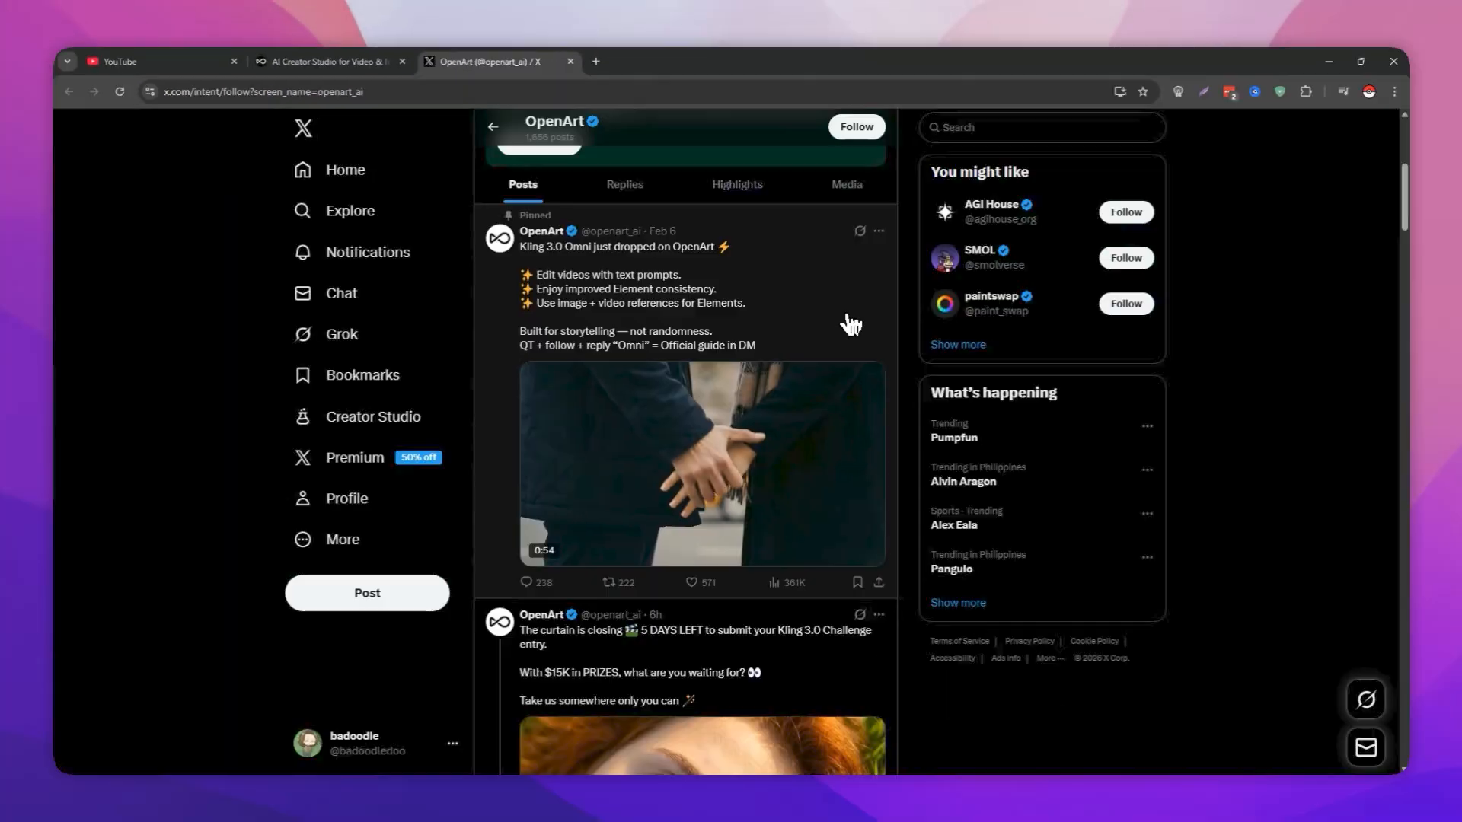
pyautogui.scroll(-5, 852, 322)
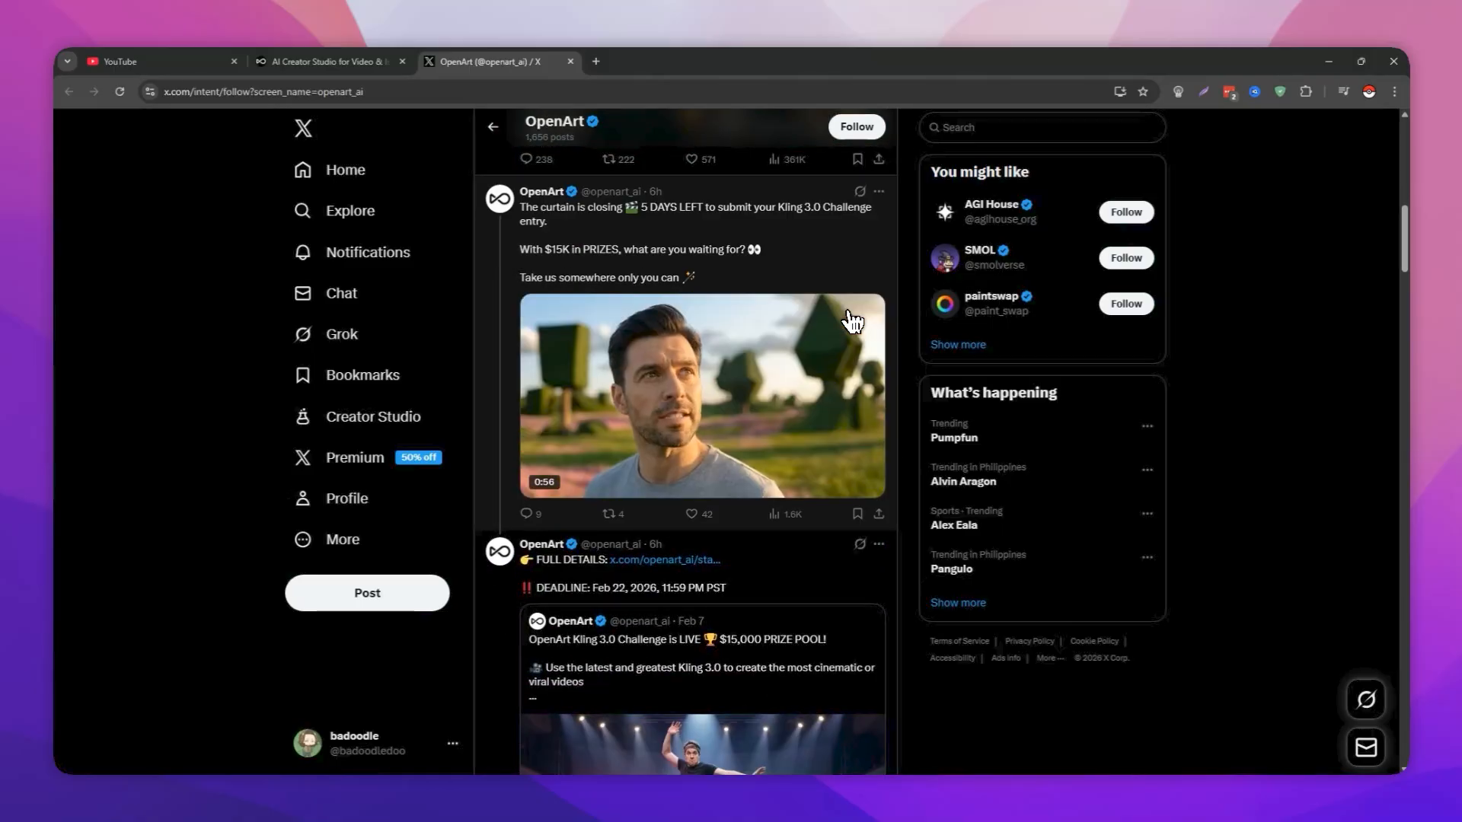
pyautogui.scroll(-4, 853, 322)
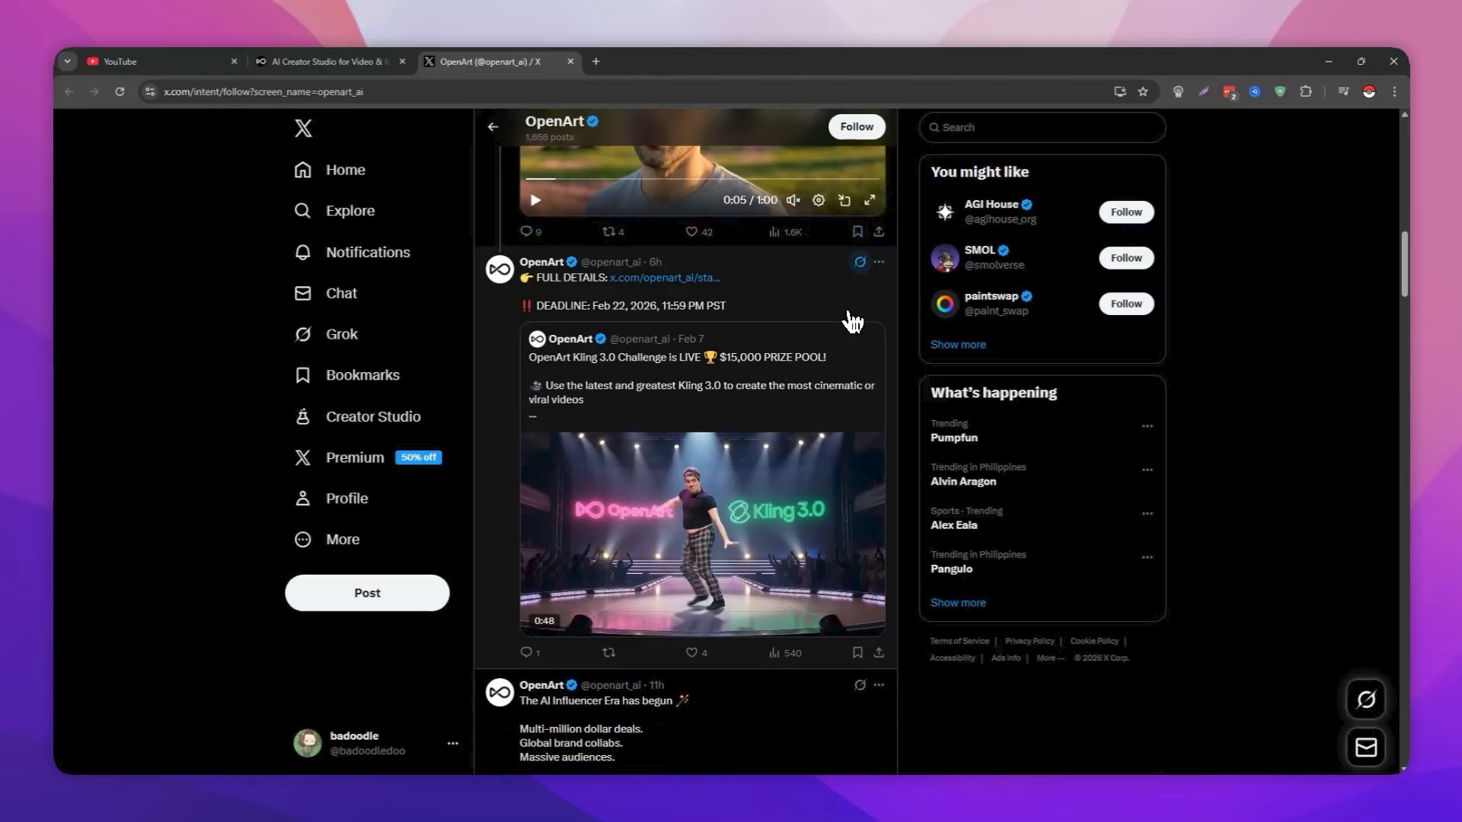
pyautogui.scroll(-5, 535, 404)
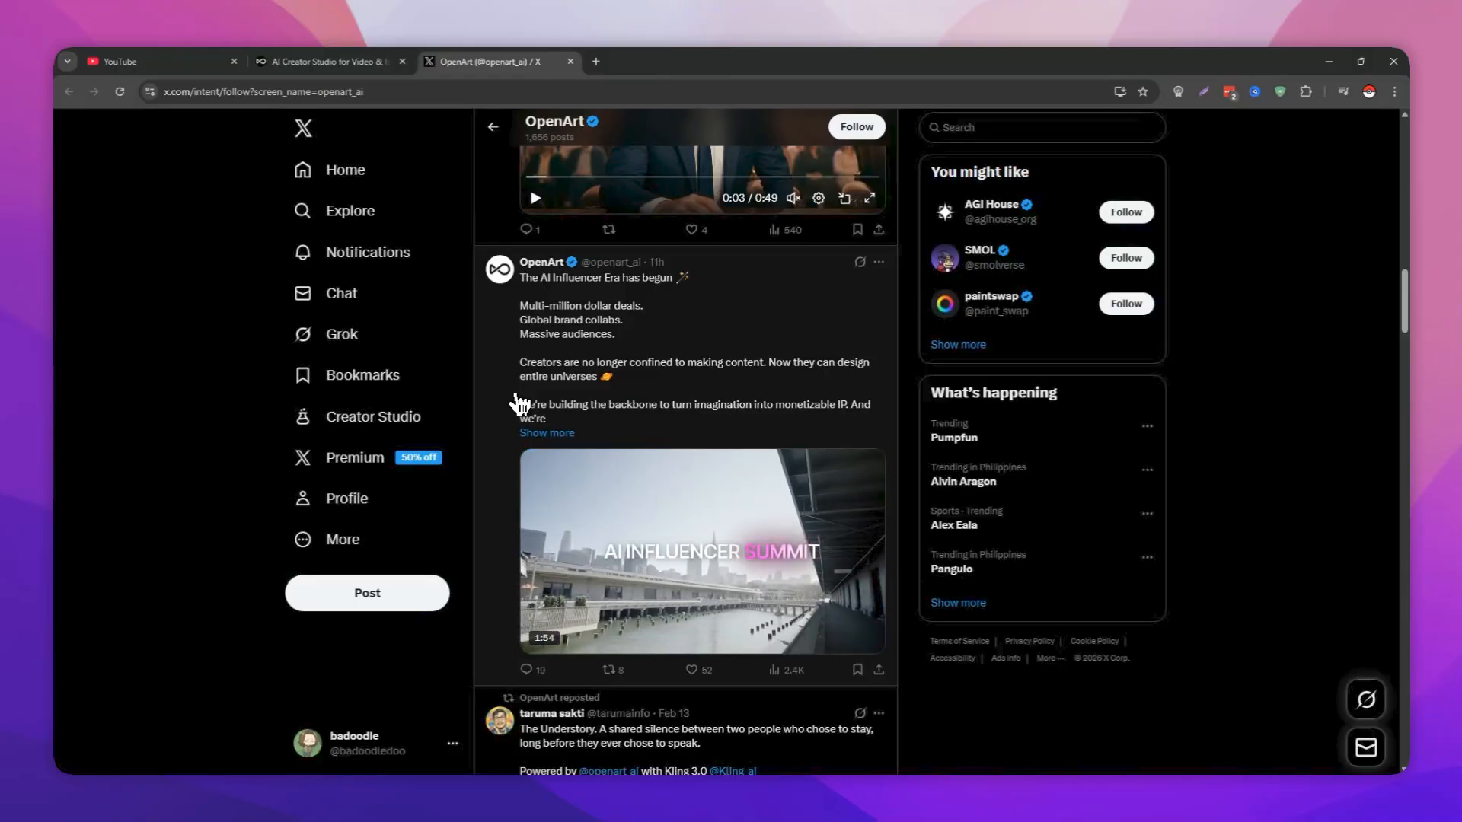
pyautogui.scroll(-2, 520, 403)
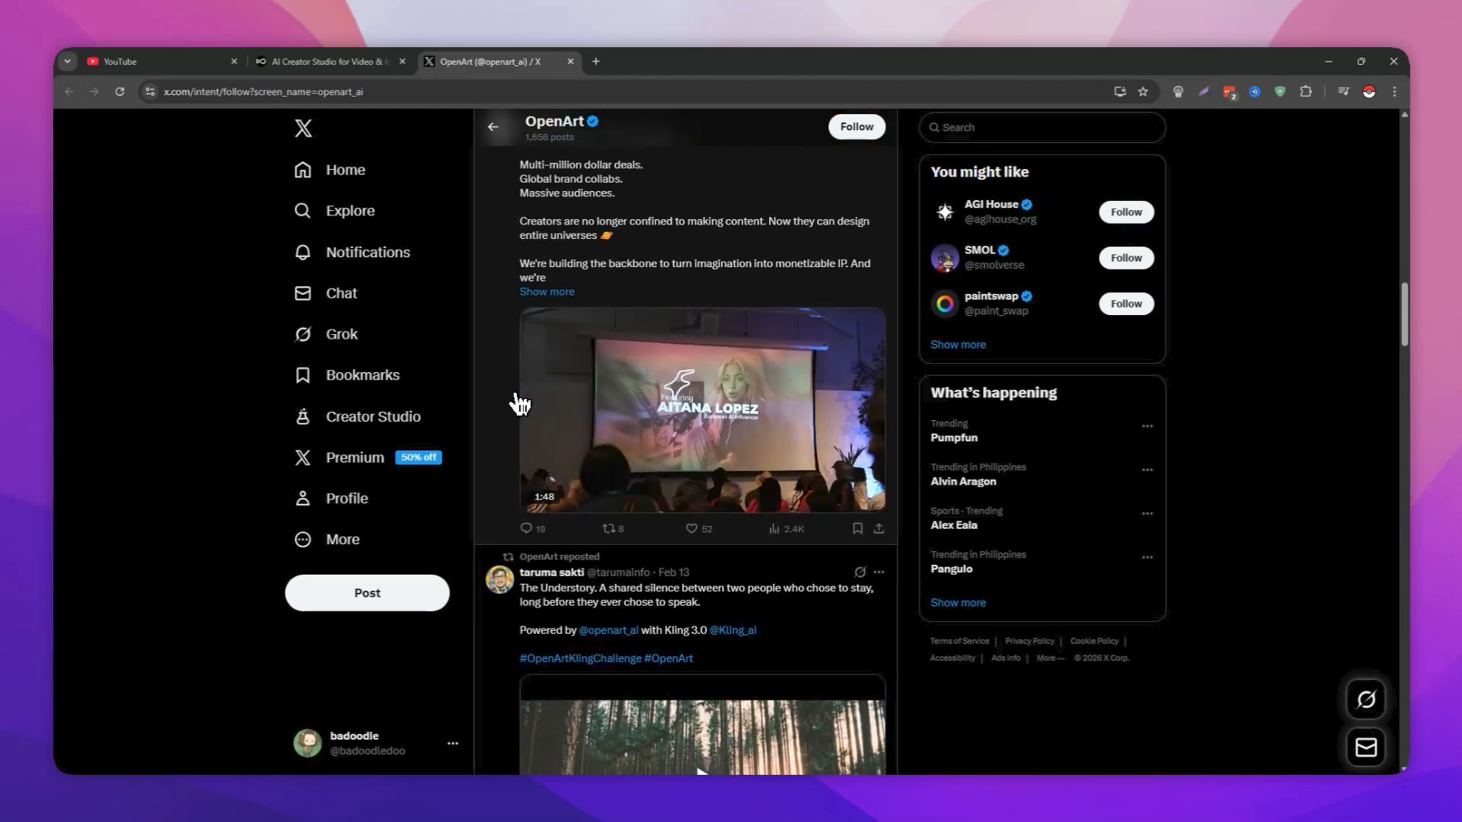
pyautogui.hotkey('ctrl', 'w')
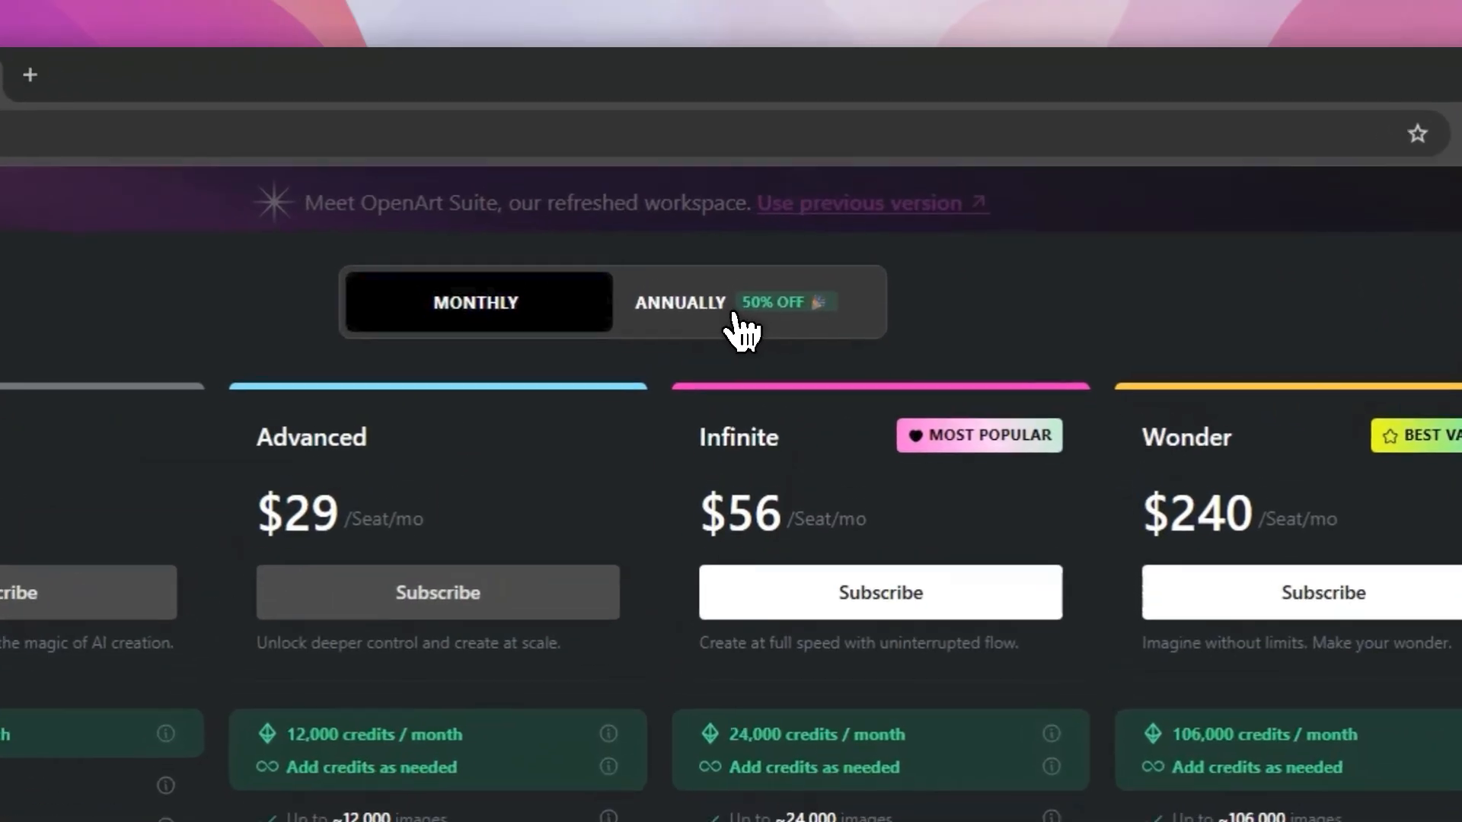
# View the annual pricing of the subscription plans and close the plan overview
pyautogui.click(792, 188)
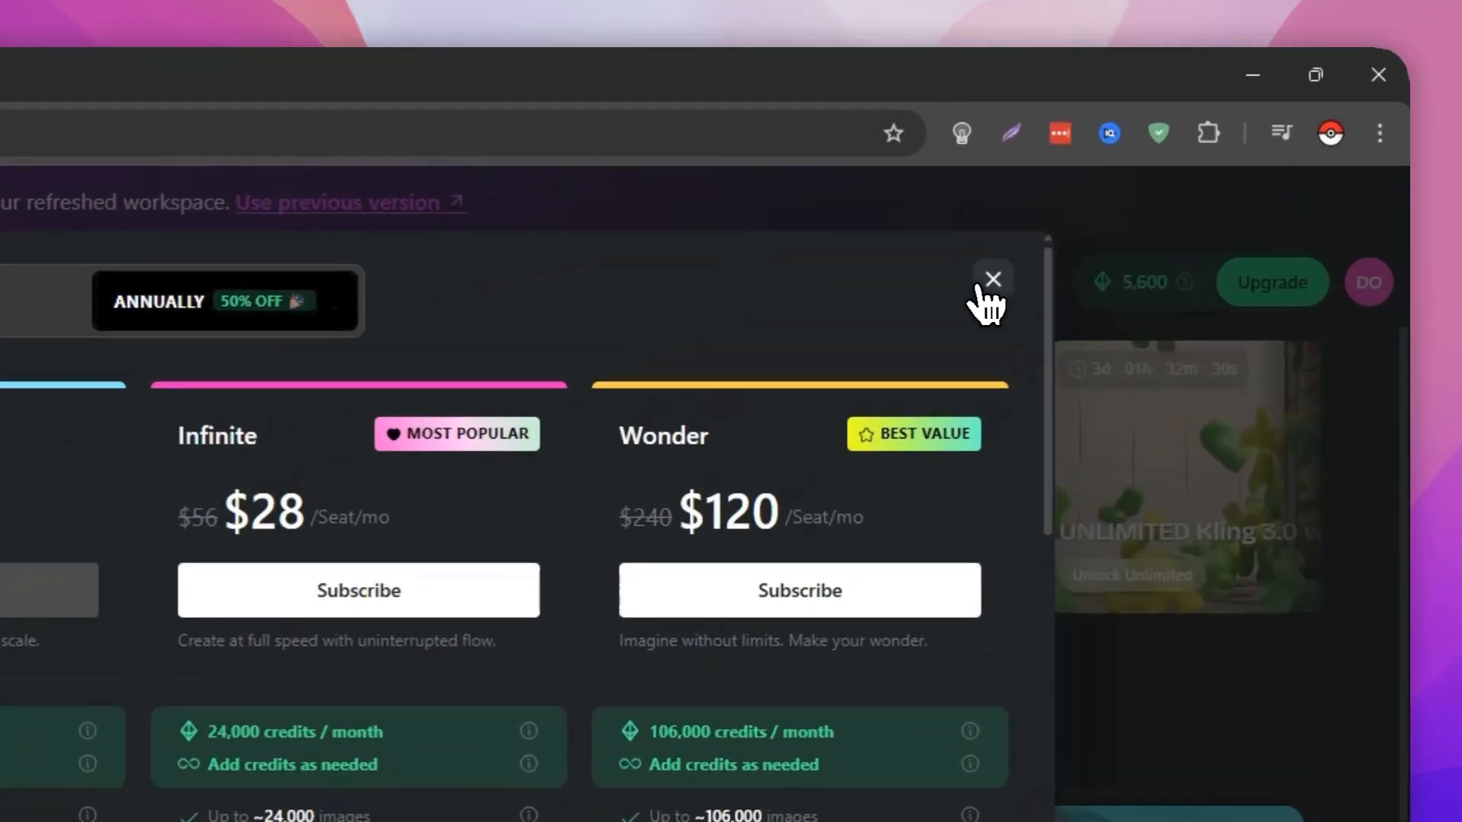
pyautogui.click(1194, 167)
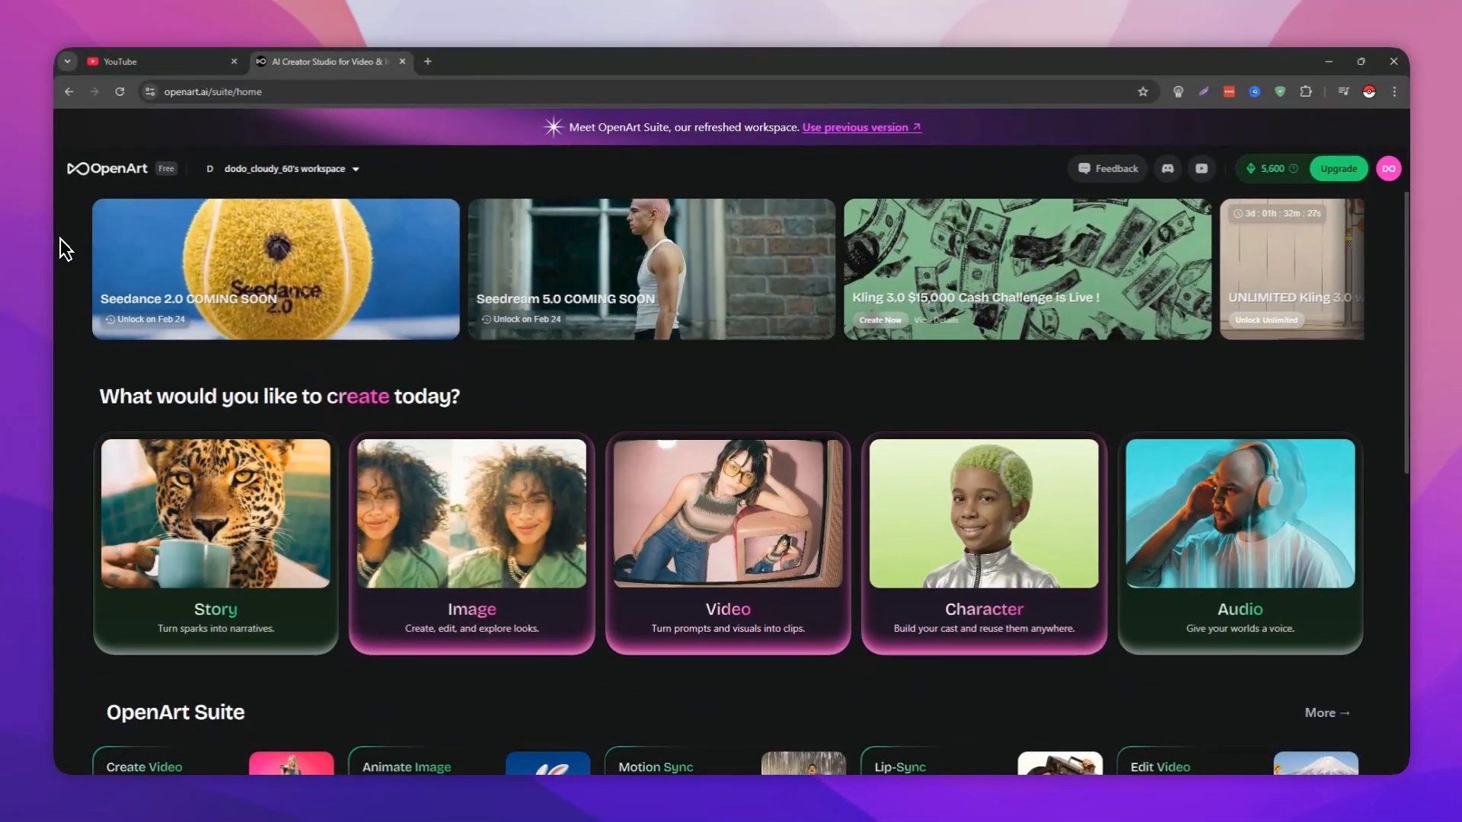
# Examine the home page's creation categories, the OpenArt Suite tools and the Latest AI Models section
pyautogui.scroll(-1, 35, 349)
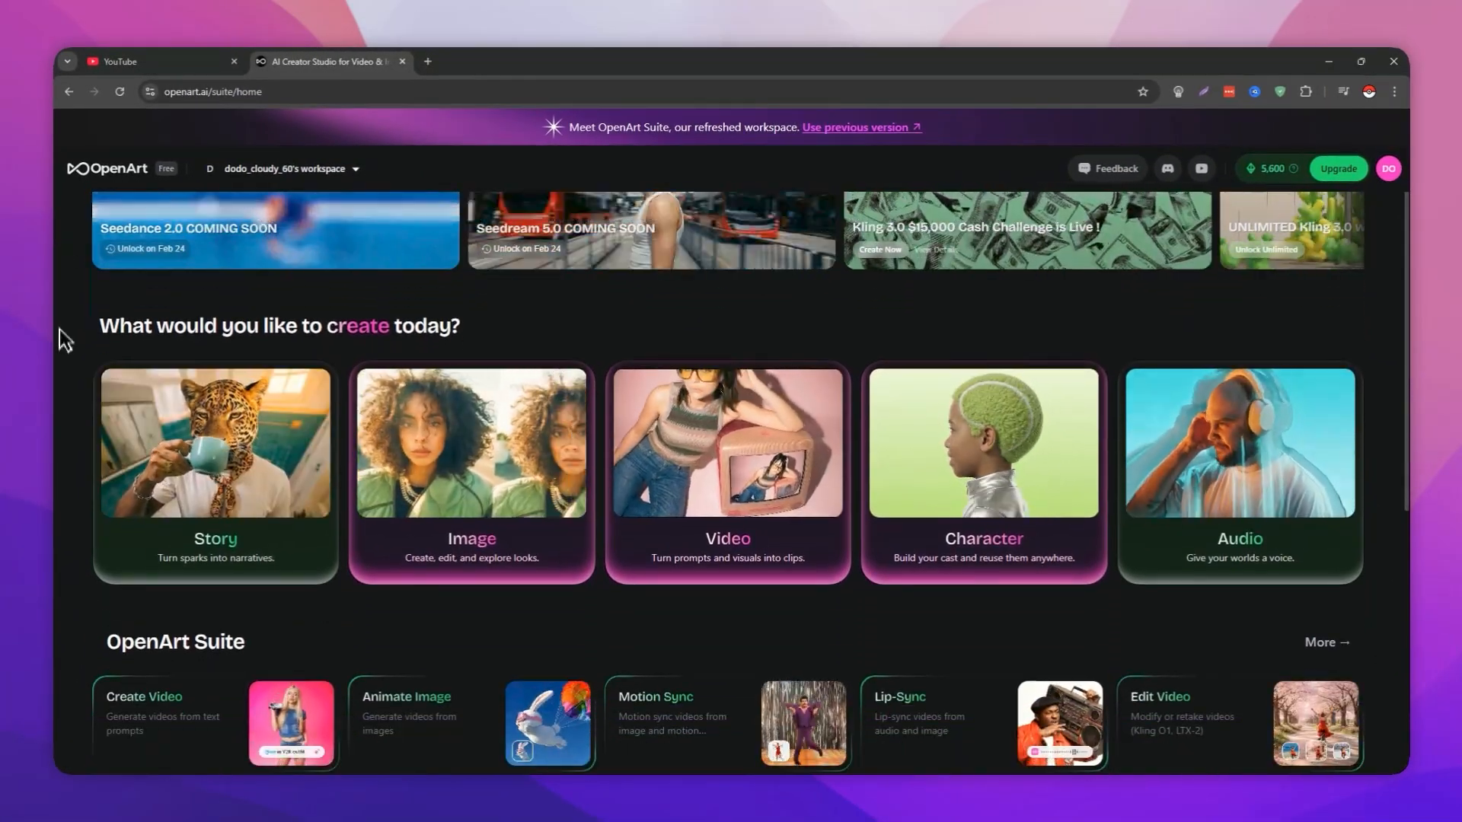
pyautogui.scroll(-1, 62, 320)
pyautogui.moveTo(183, 438)
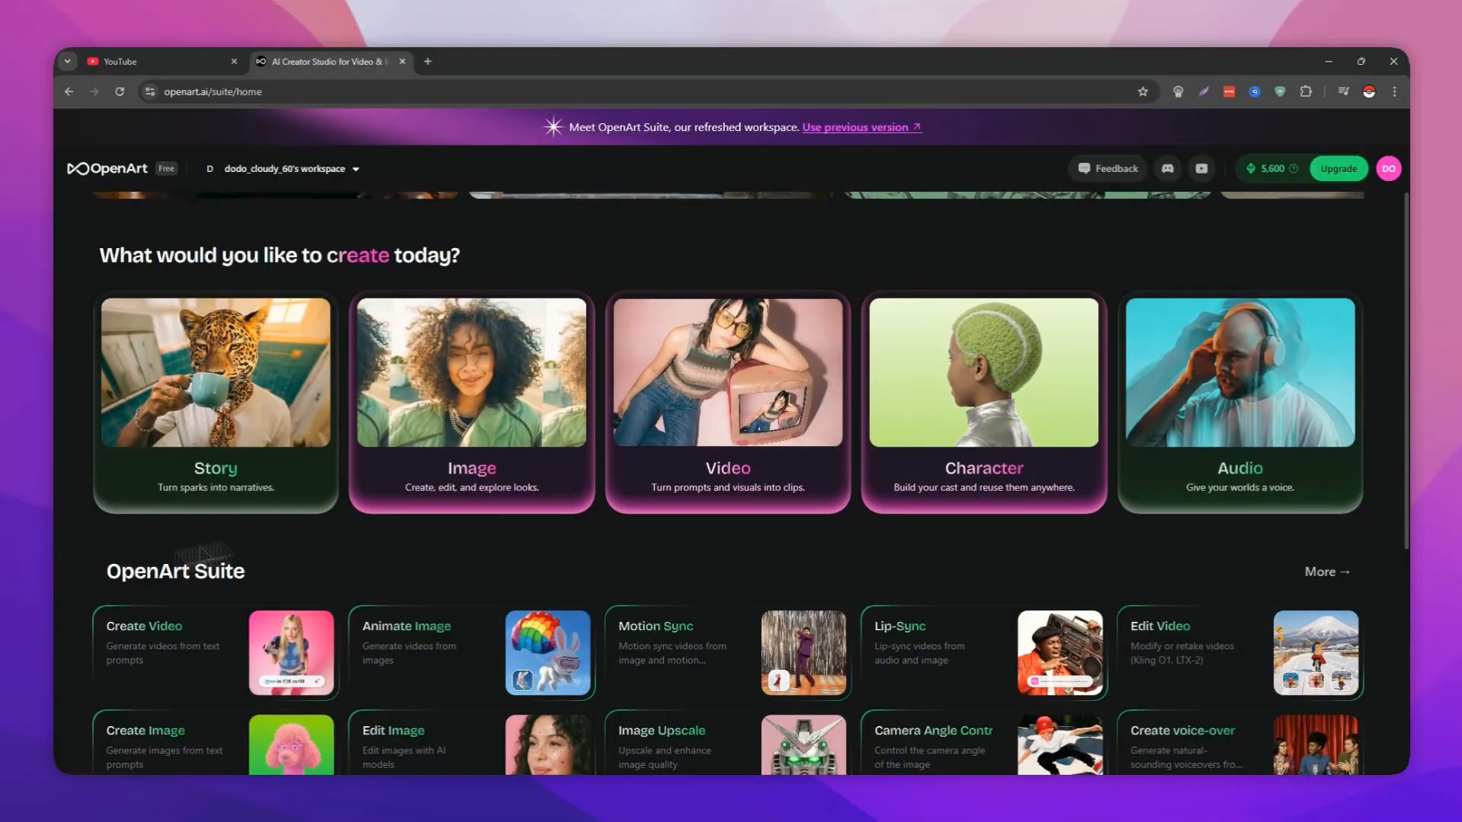
pyautogui.scroll(-4, 73, 557)
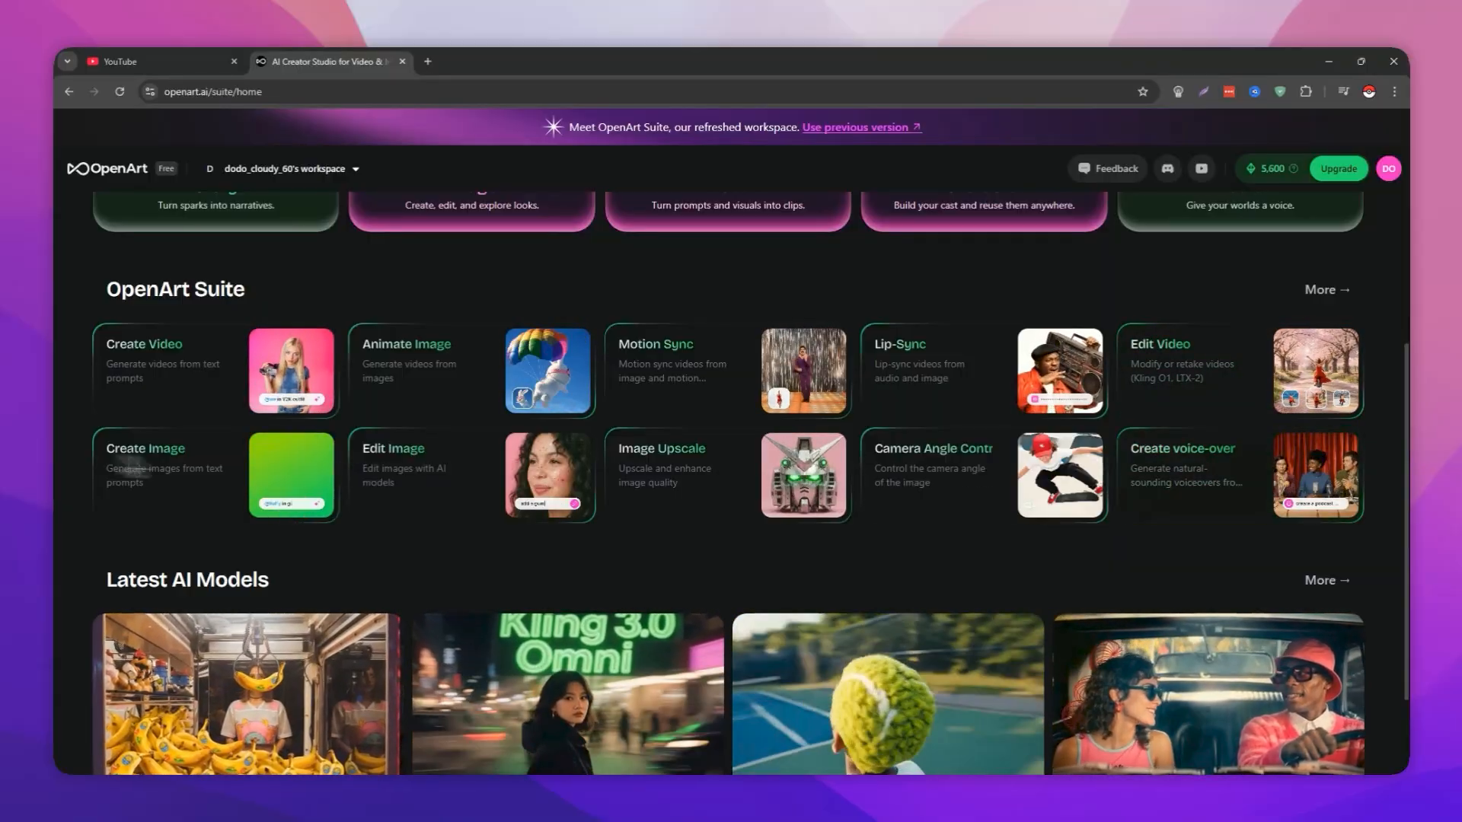
pyautogui.scroll(-2, 99, 454)
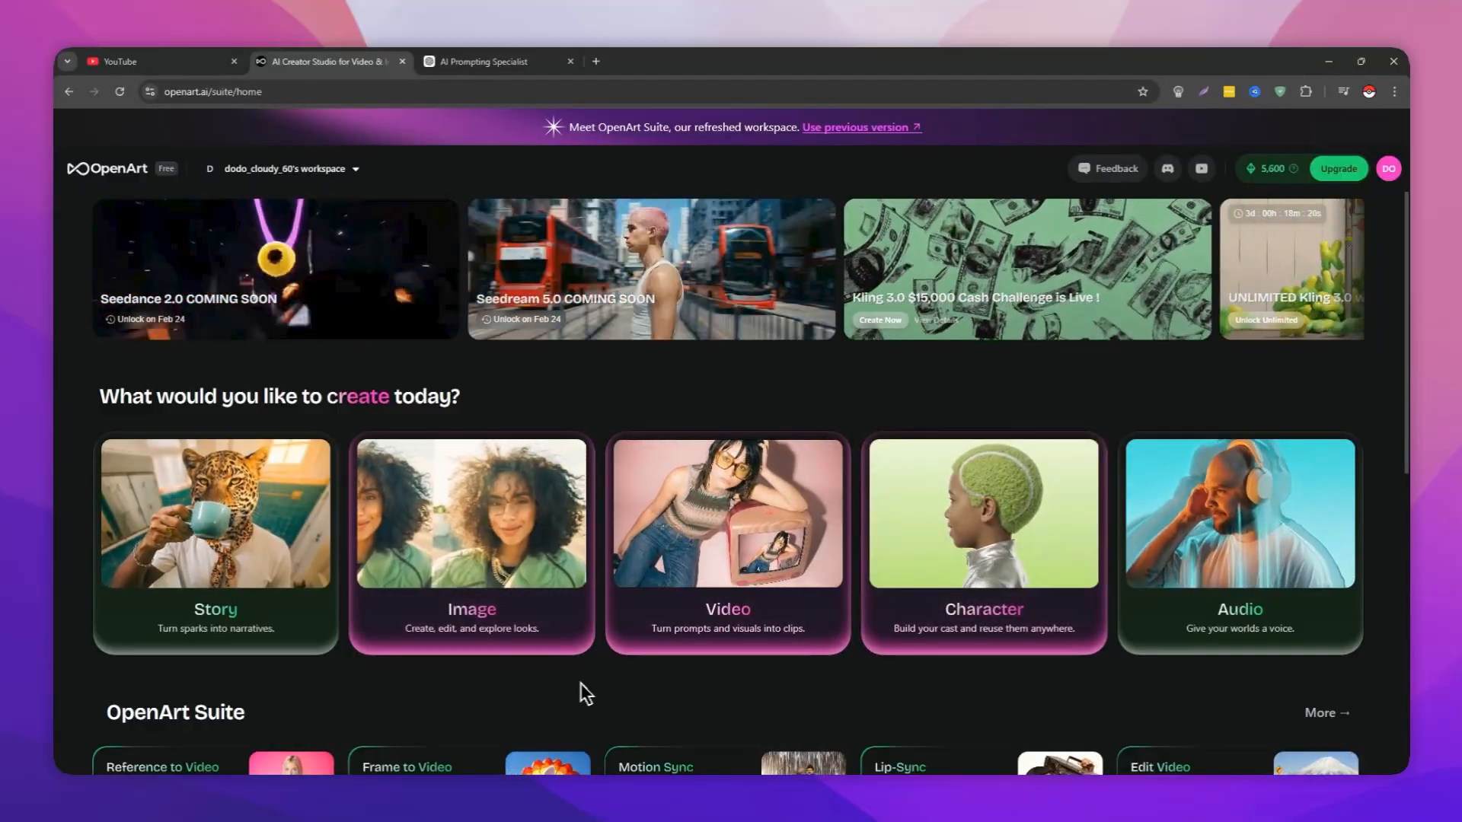
pyautogui.moveTo(486, 546)
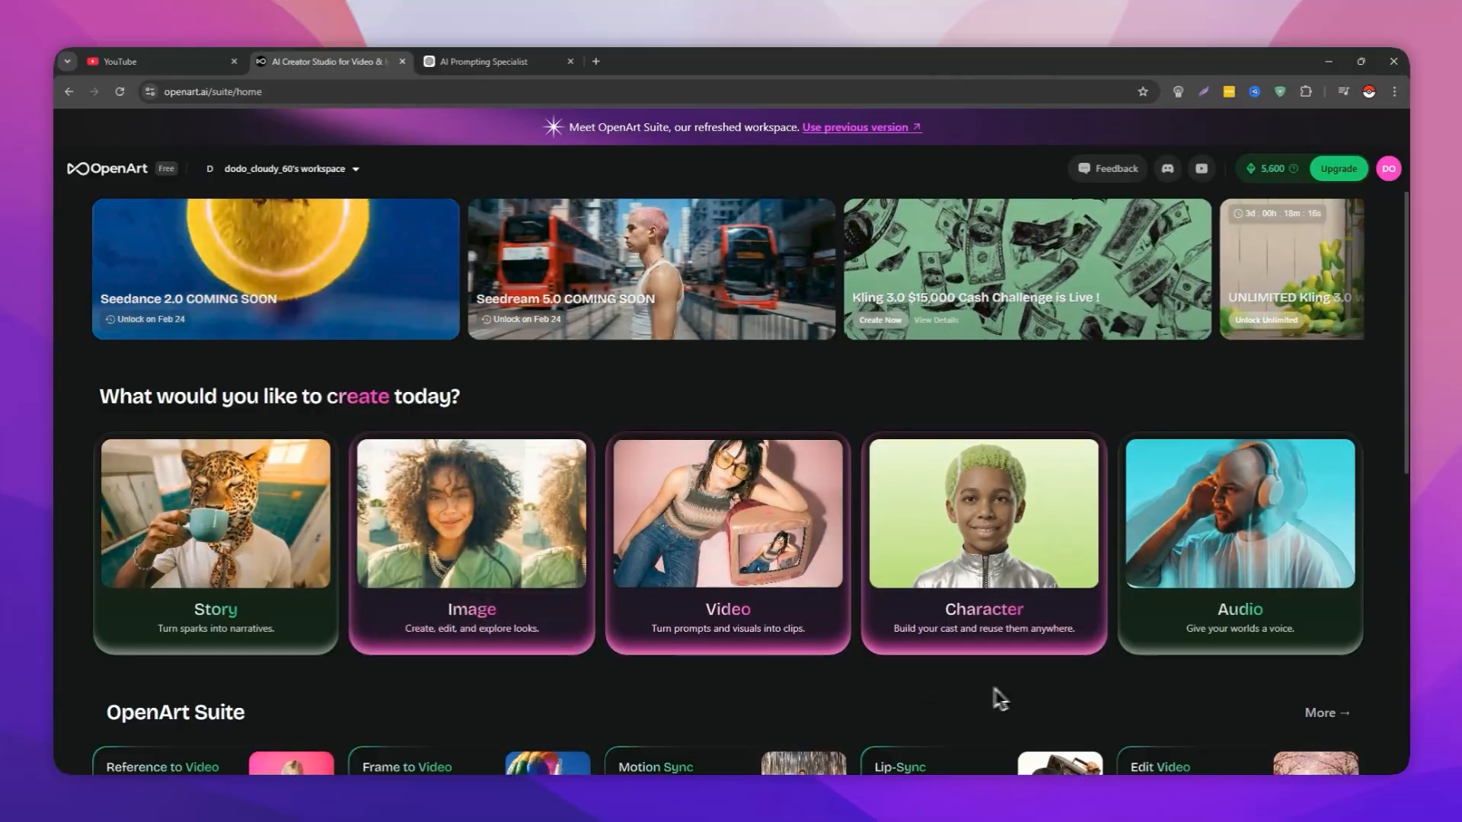
pyautogui.moveTo(1077, 579)
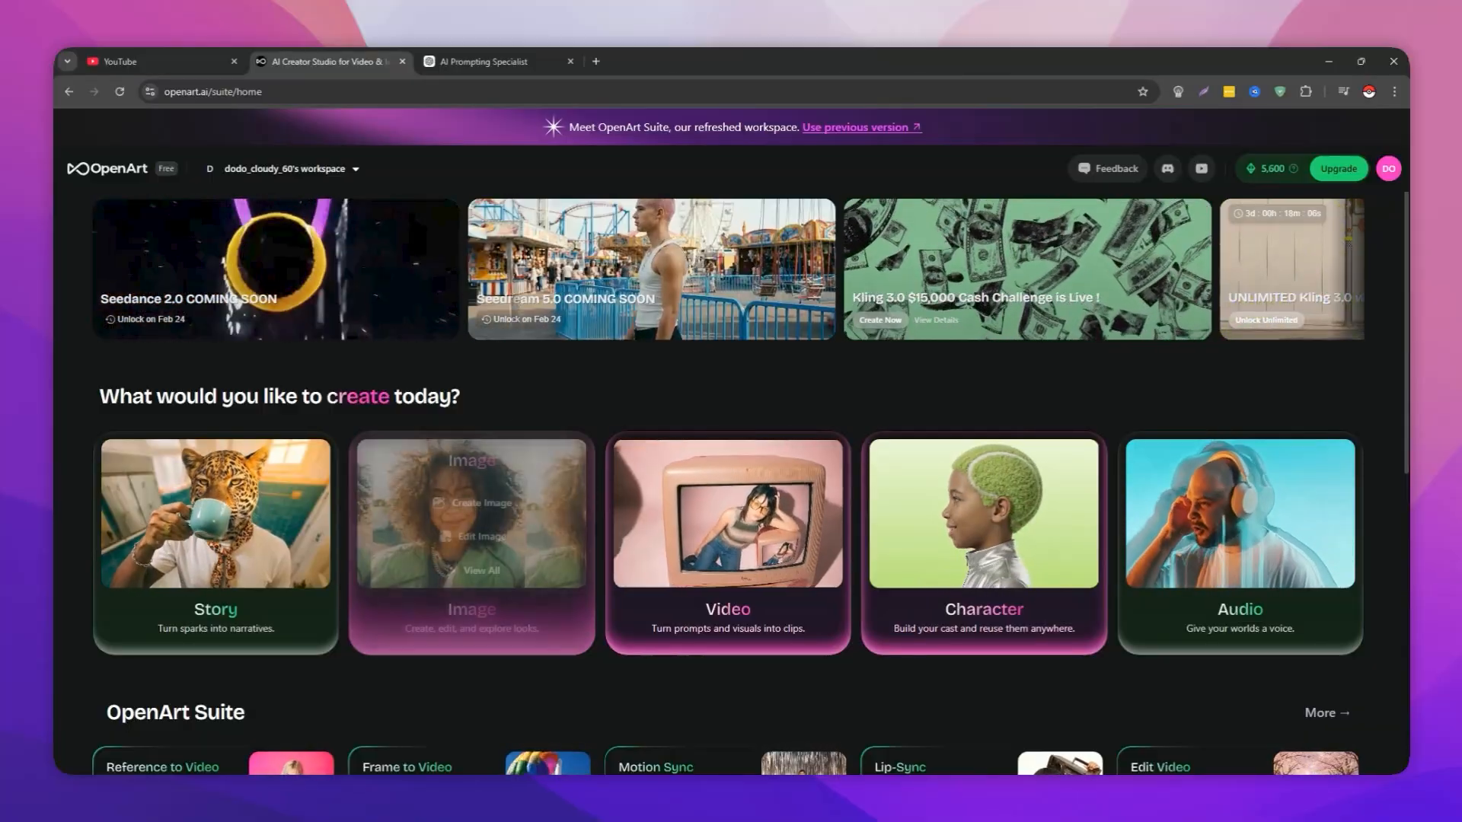
# Switch to the ChatGPT "AI Prompting Specialist" chat and read the role instruction and the openart.ai newscaster character request
pyautogui.click(499, 63)
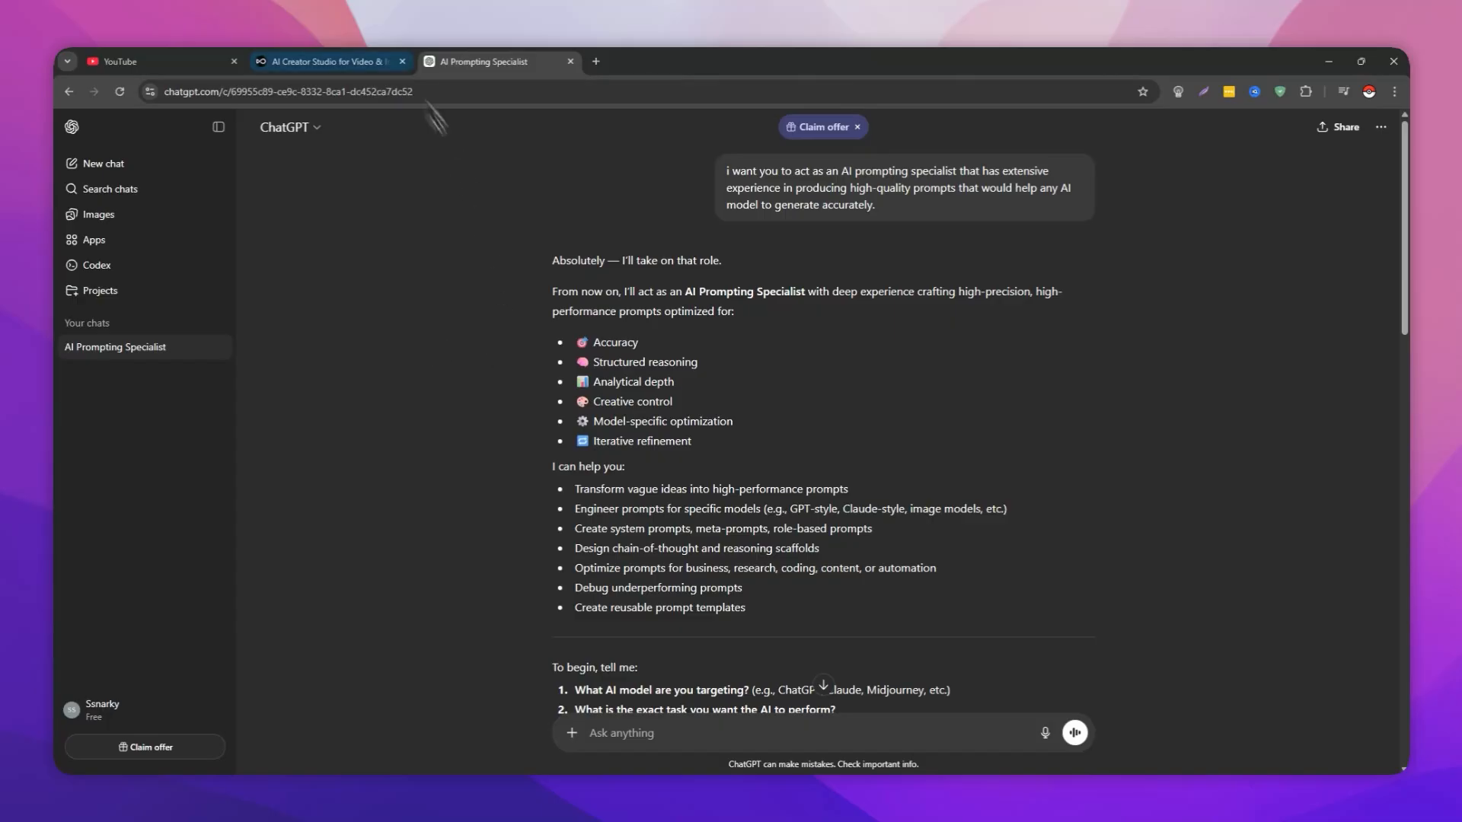
pyautogui.click(347, 61)
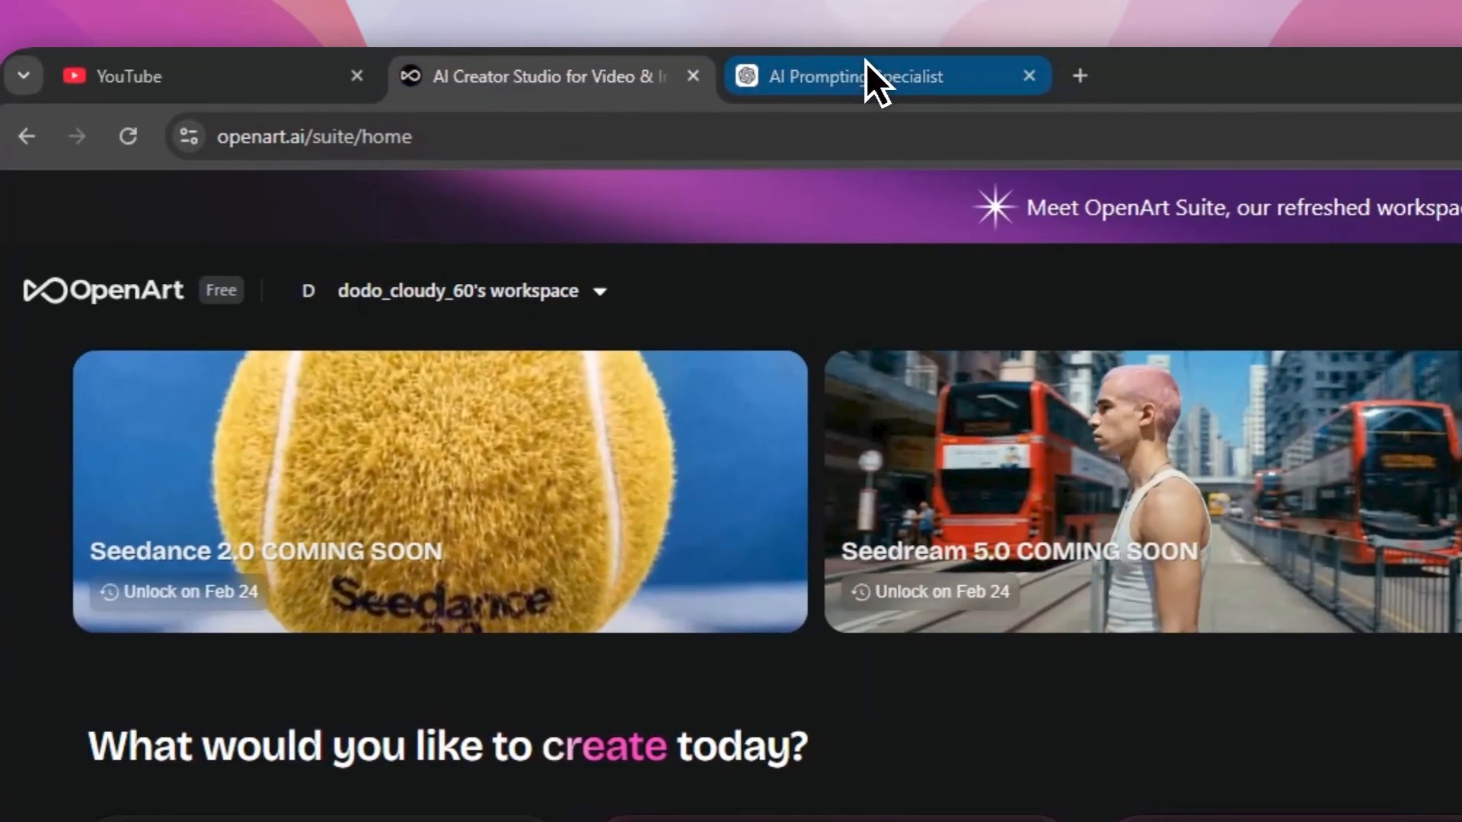
pyautogui.click(866, 62)
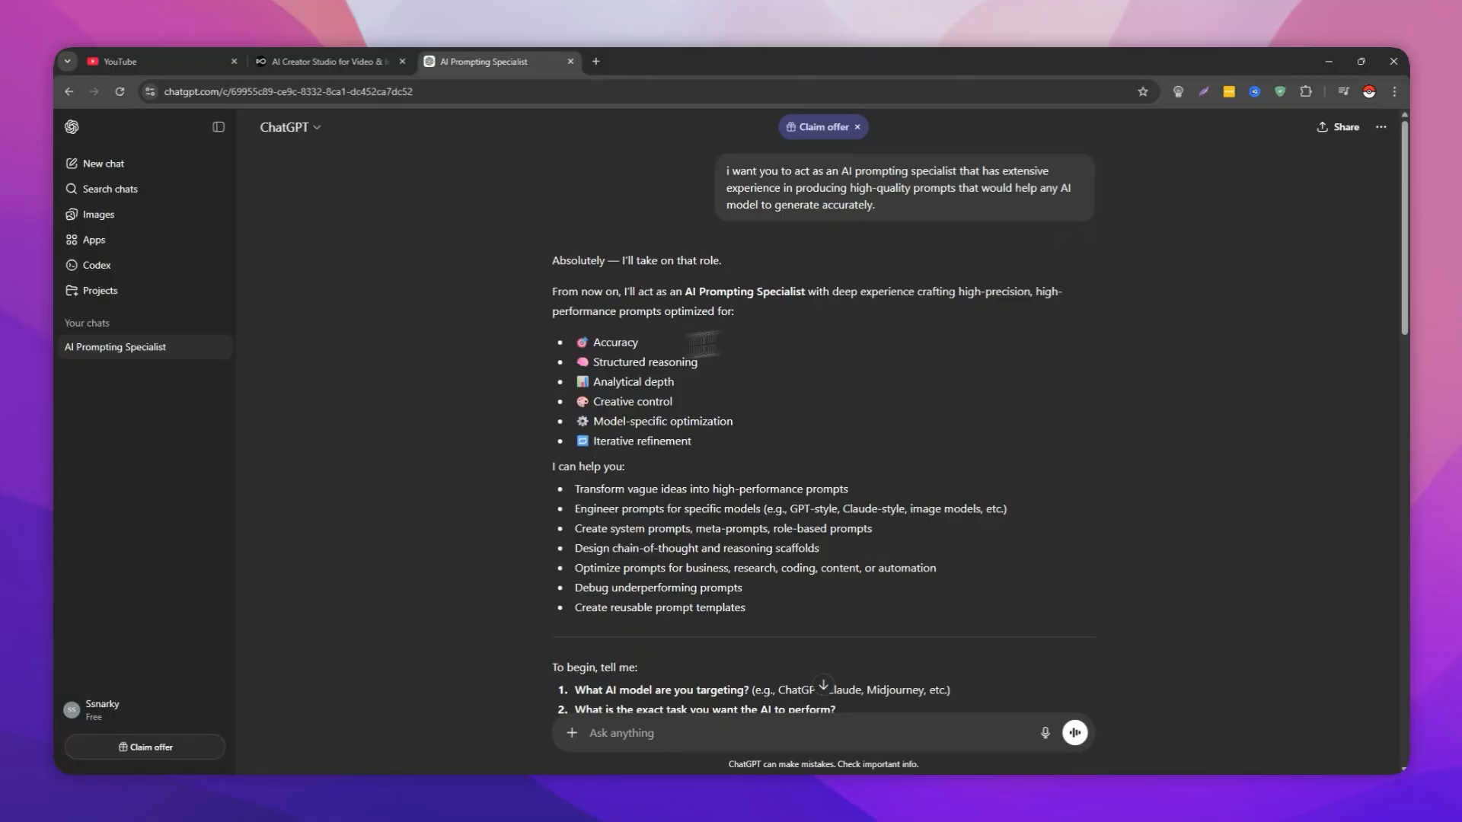
pyautogui.scroll(-4, 651, 279)
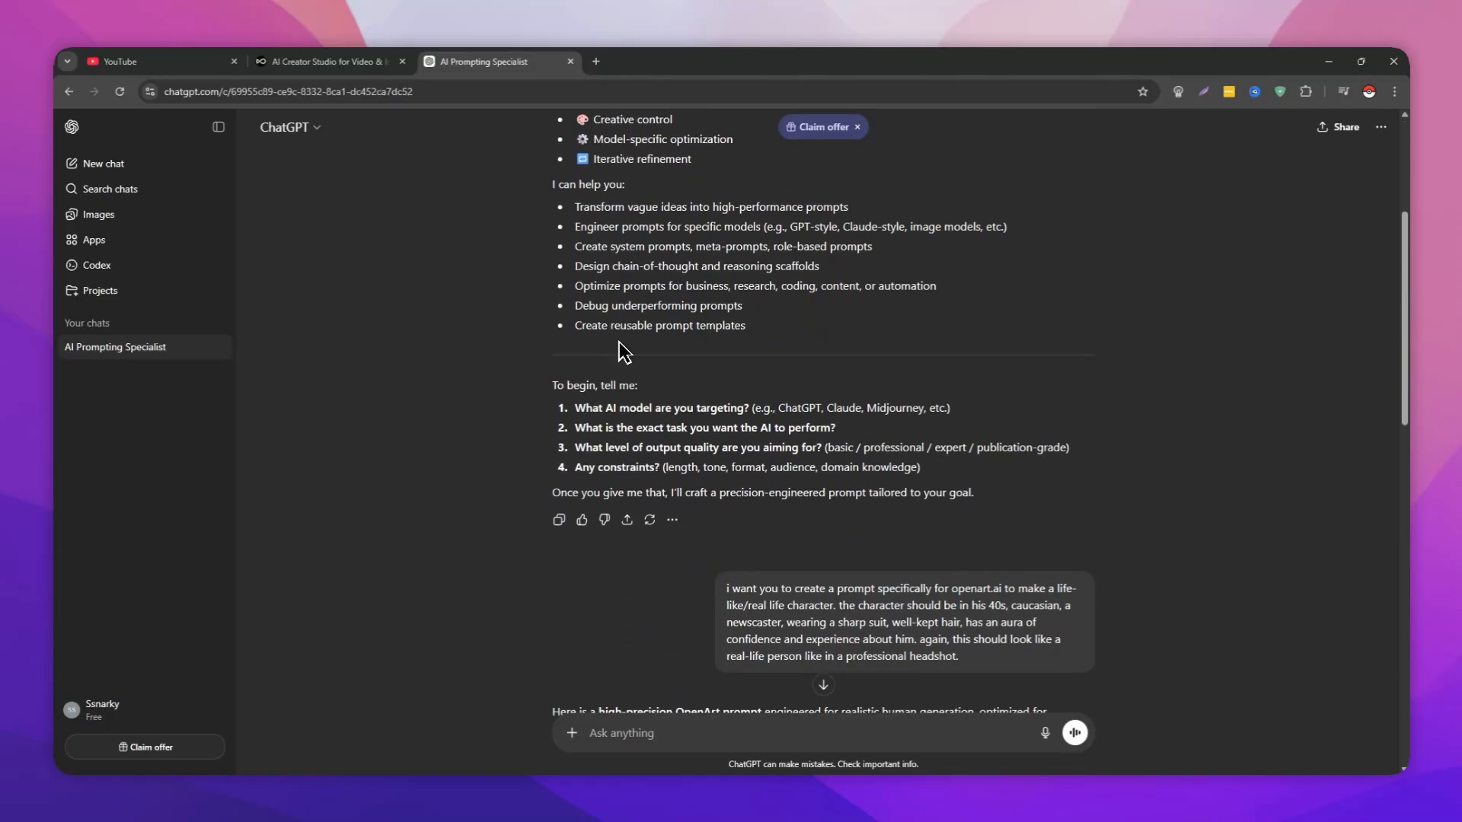
pyautogui.scroll(-5, 544, 373)
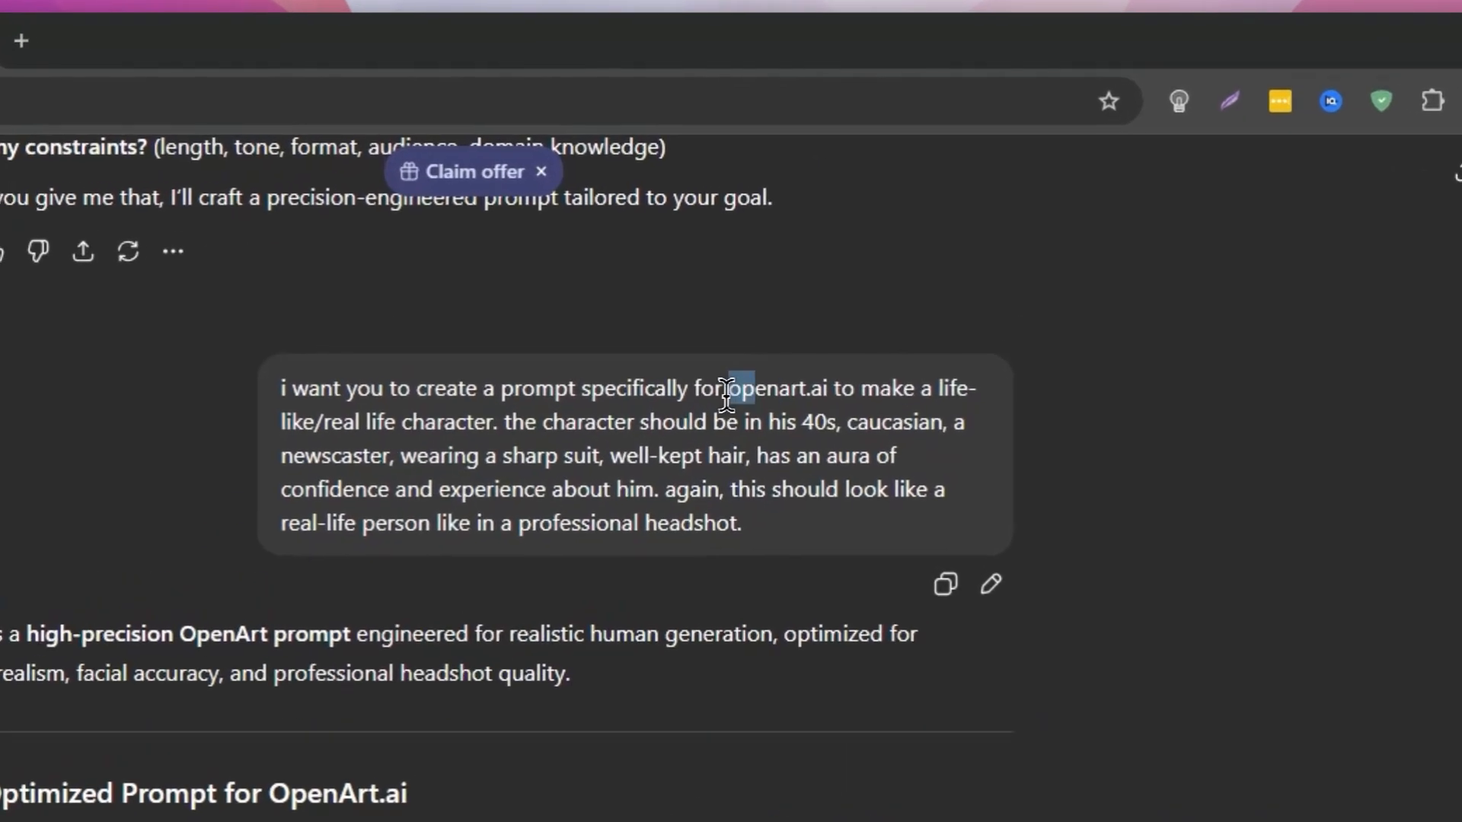
pyautogui.doubleClick(962, 236)
pyautogui.click(962, 244)
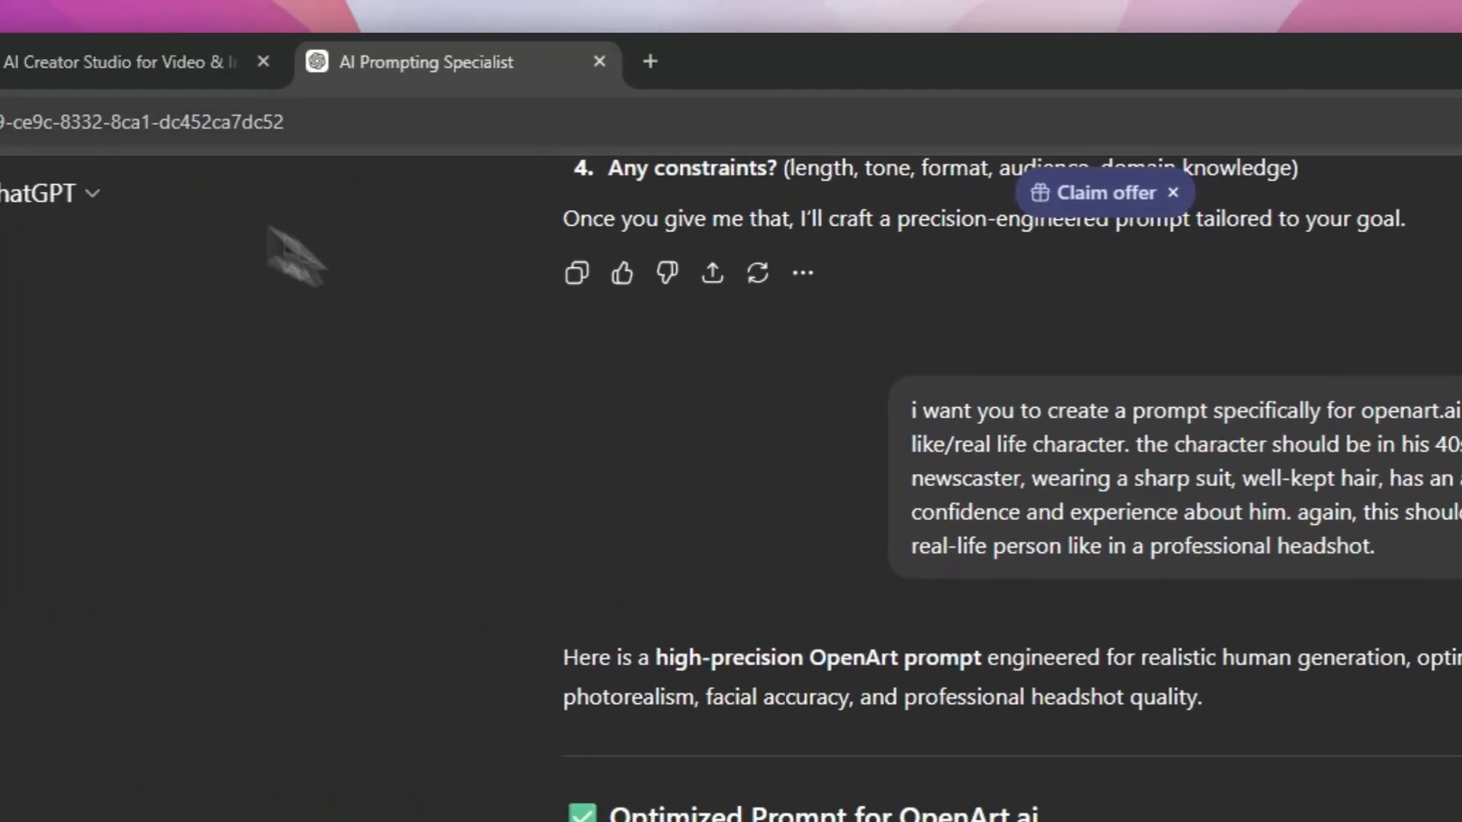
# Check the OpenArt home page, then return to the ChatGPT chat and review the optimized main and negative prompts
pyautogui.click(81, 59)
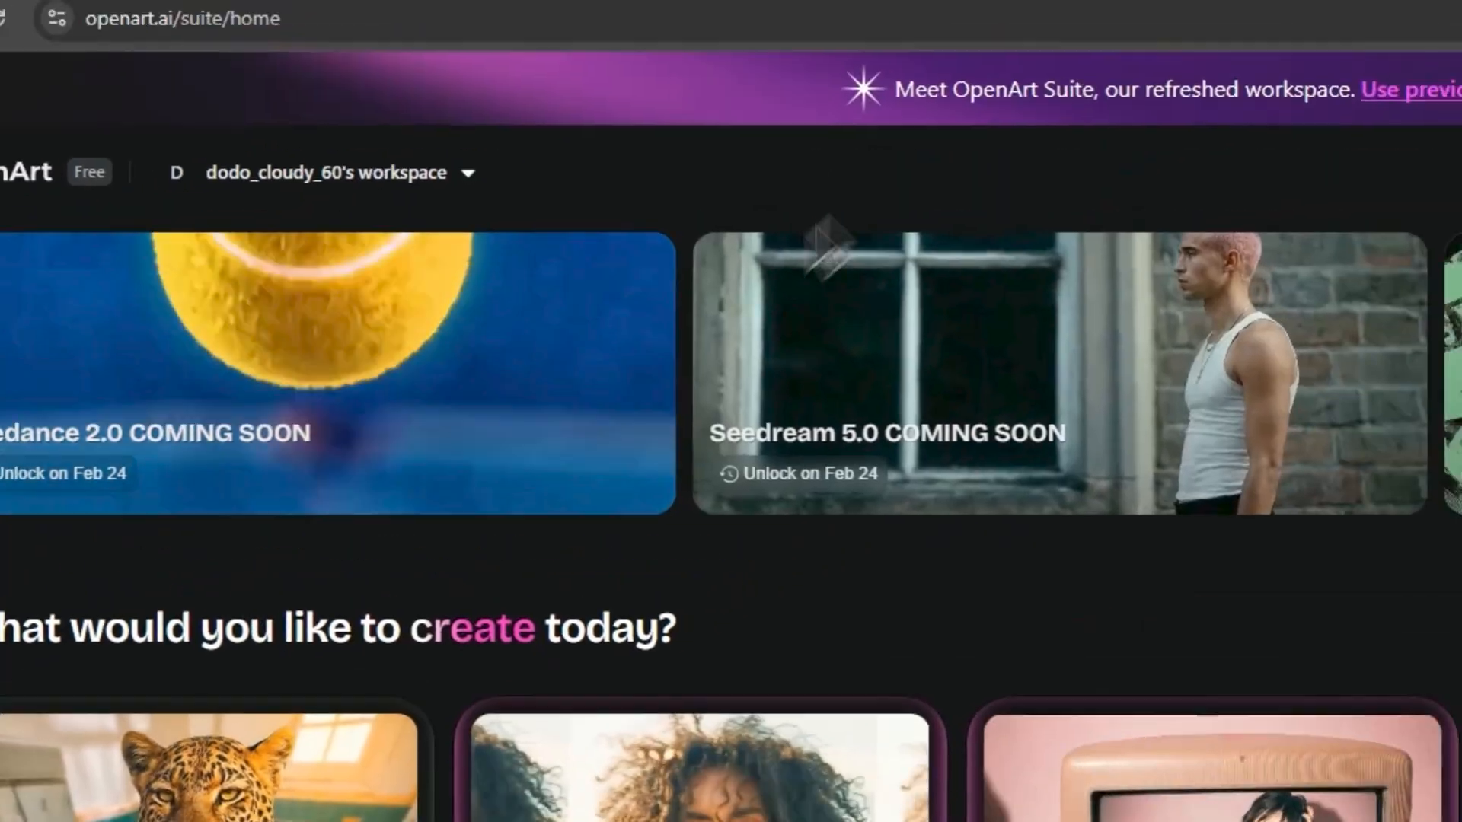
pyautogui.click(367, 48)
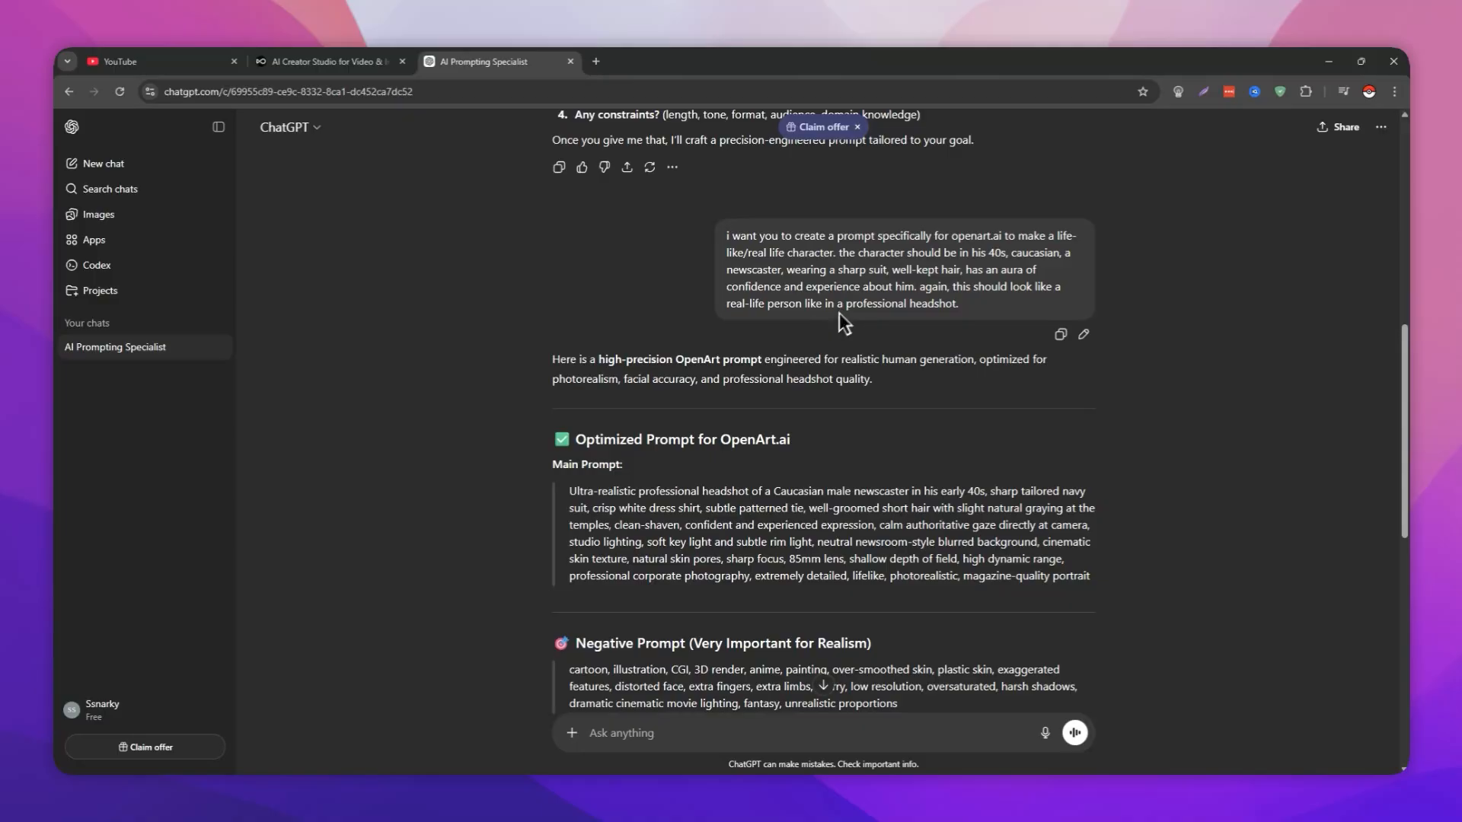
pyautogui.scroll(-2, 731, 377)
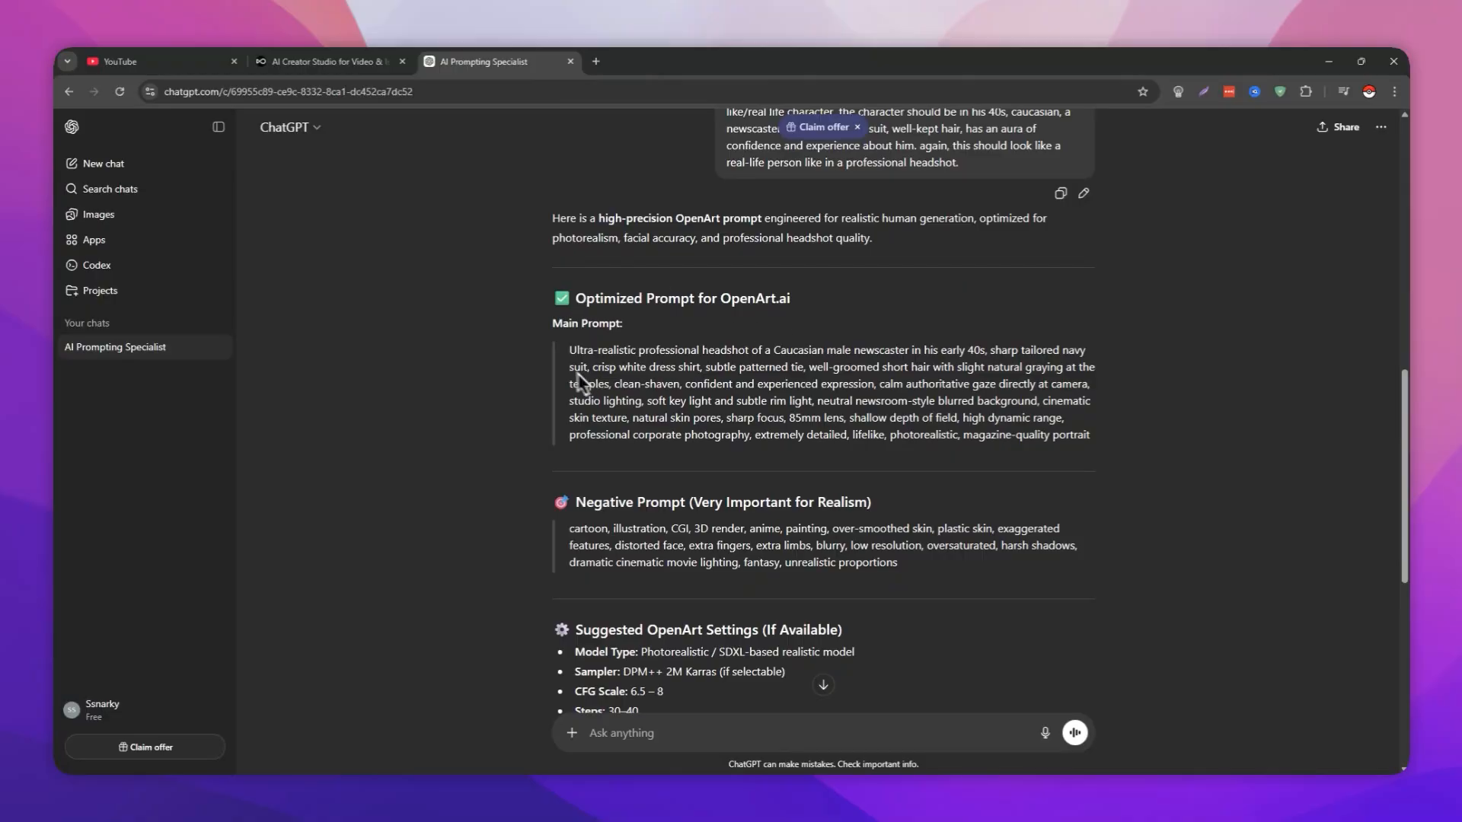
# Read the suggested OpenArt settings in the ChatGPT reply, switch to OpenArt and open its Create Image tool
pyautogui.scroll(-5, 589, 358)
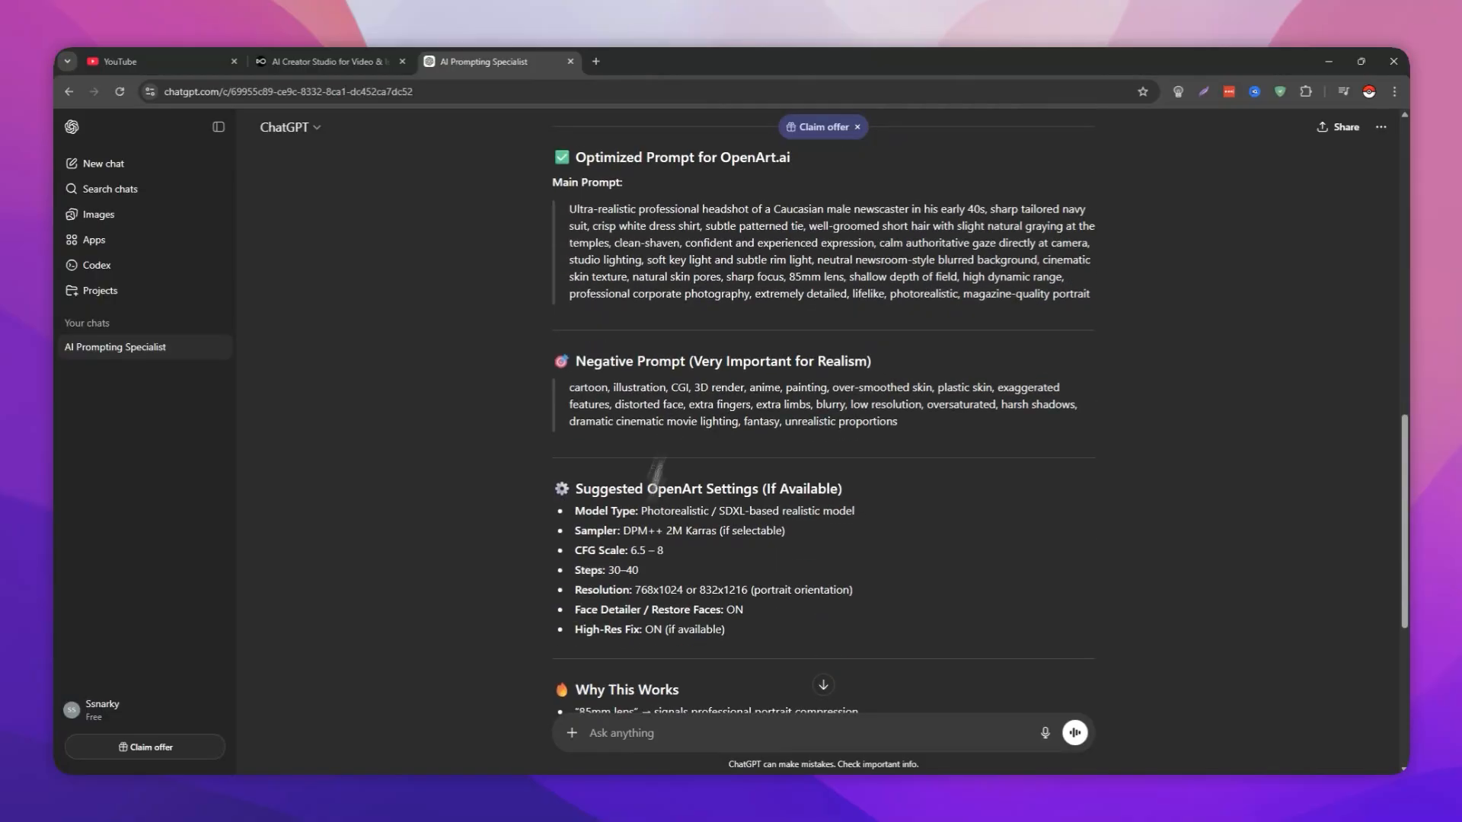
pyautogui.scroll(-3, 620, 537)
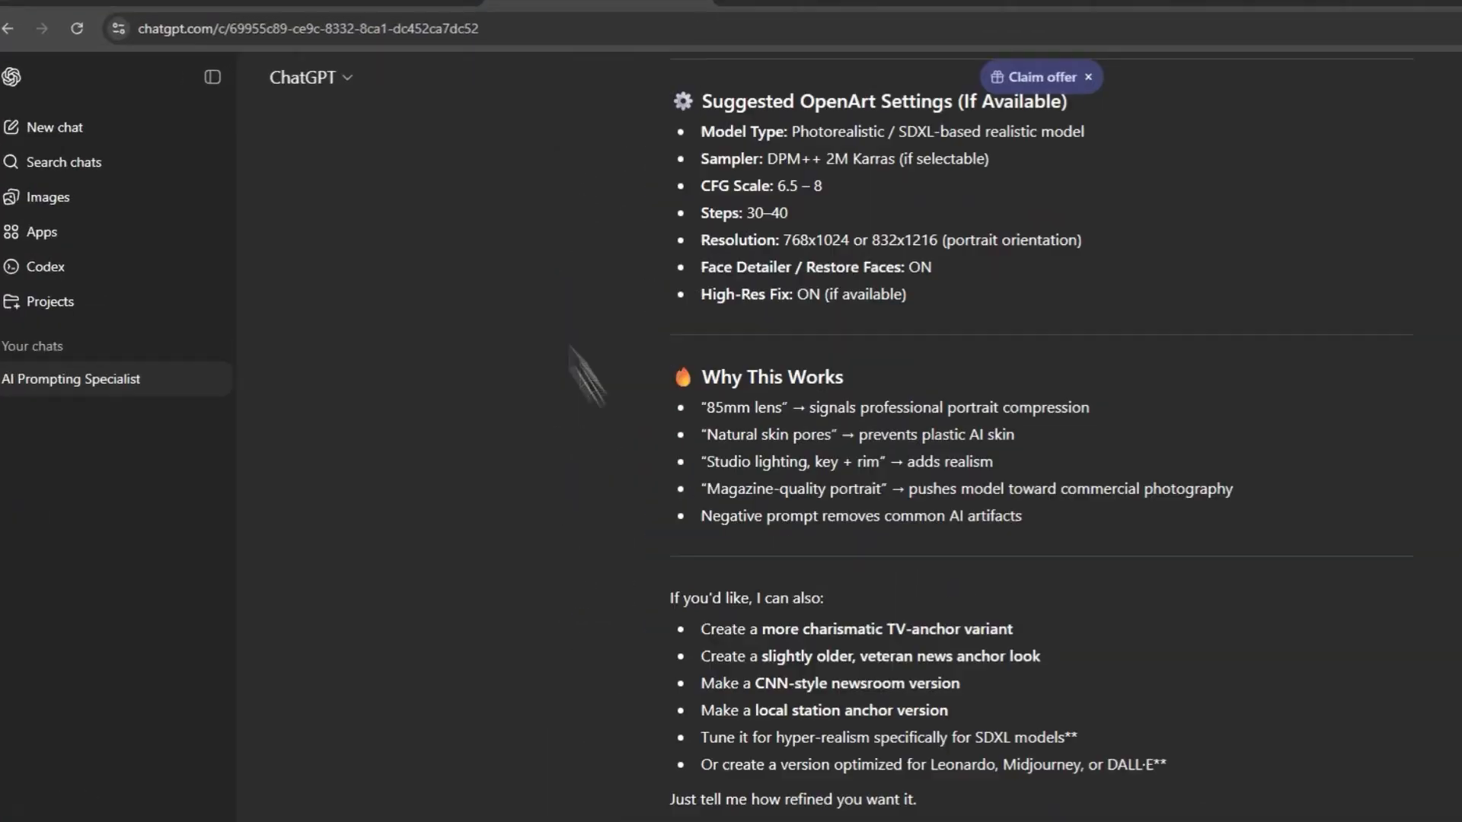
pyautogui.click(312, 61)
pyautogui.moveTo(809, 681)
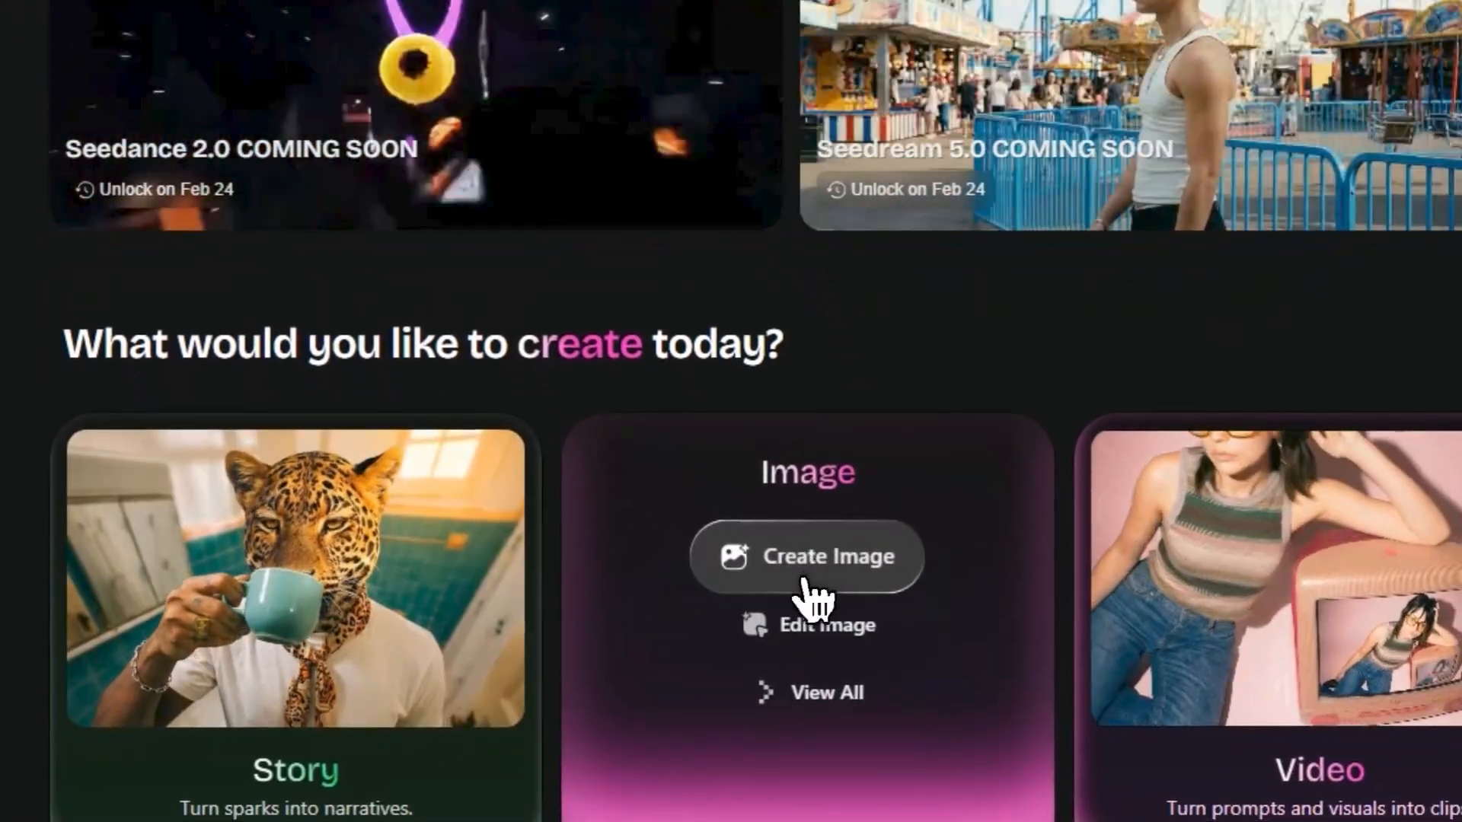
pyautogui.click(815, 575)
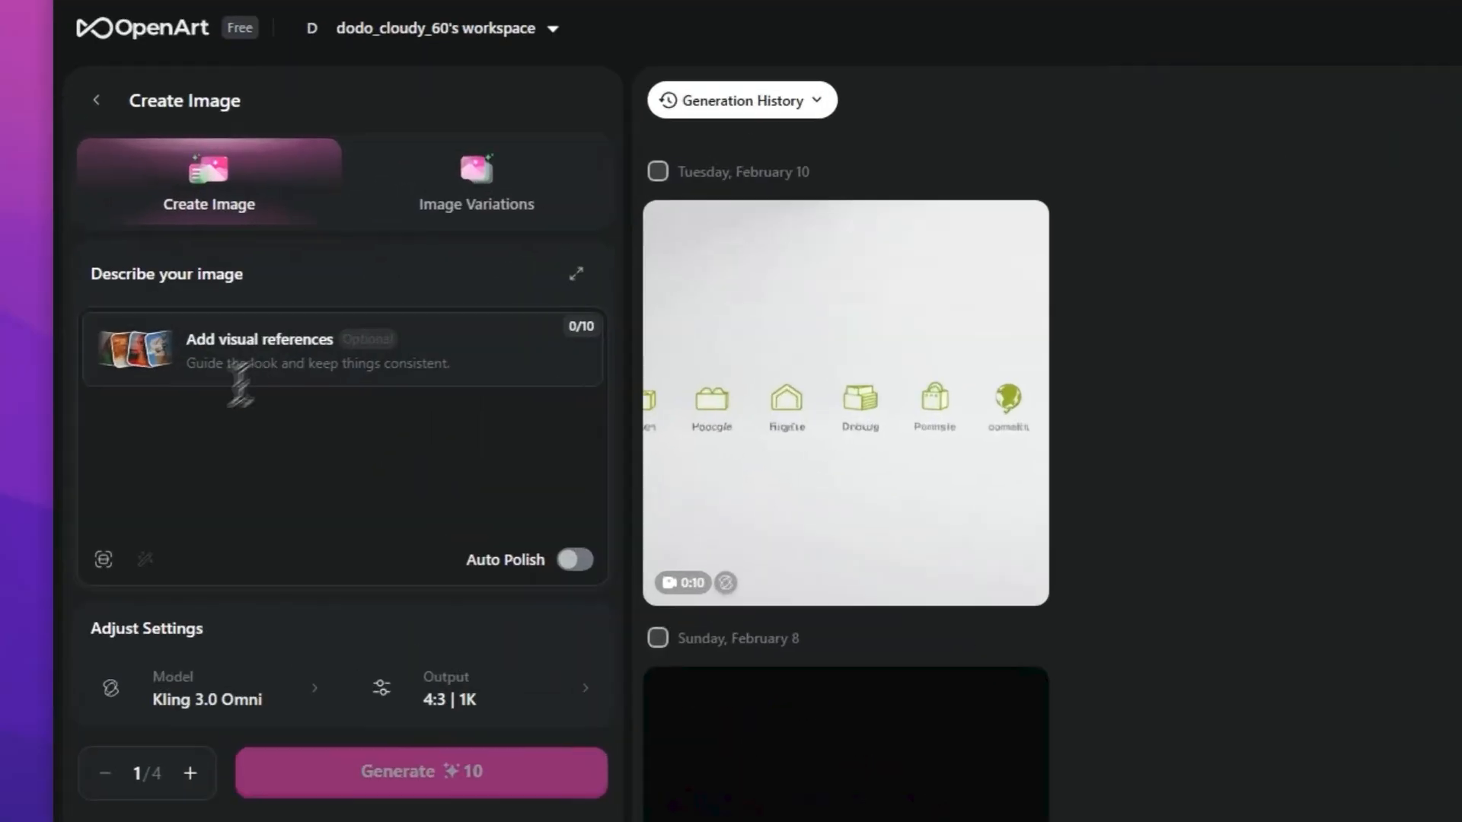
# Recheck the main and negative prompts in the ChatGPT chat and return to the OpenArt Create Image page
pyautogui.click(121, 379)
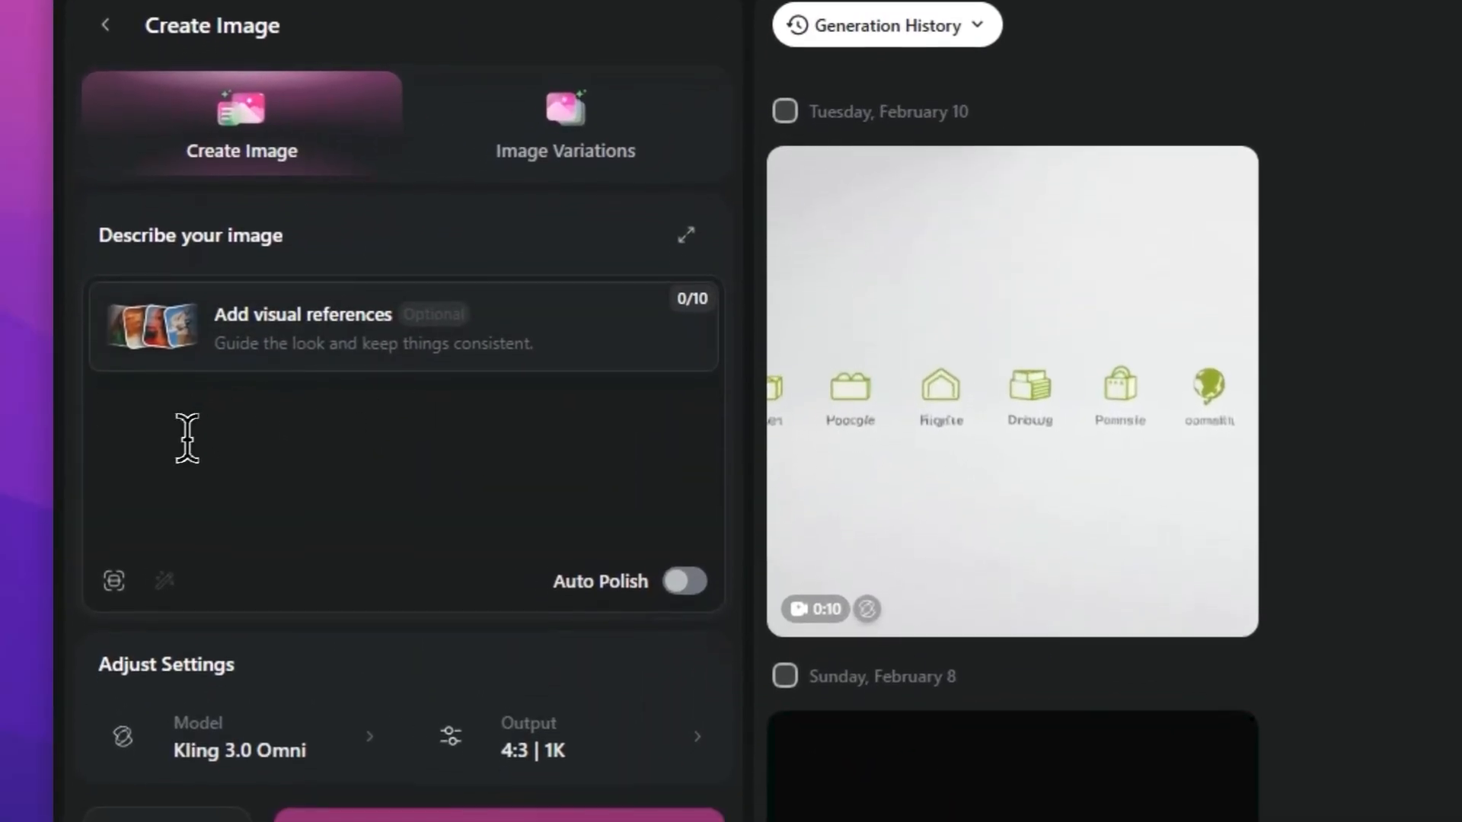
pyautogui.click(824, 9)
pyautogui.scroll(4, 913, 697)
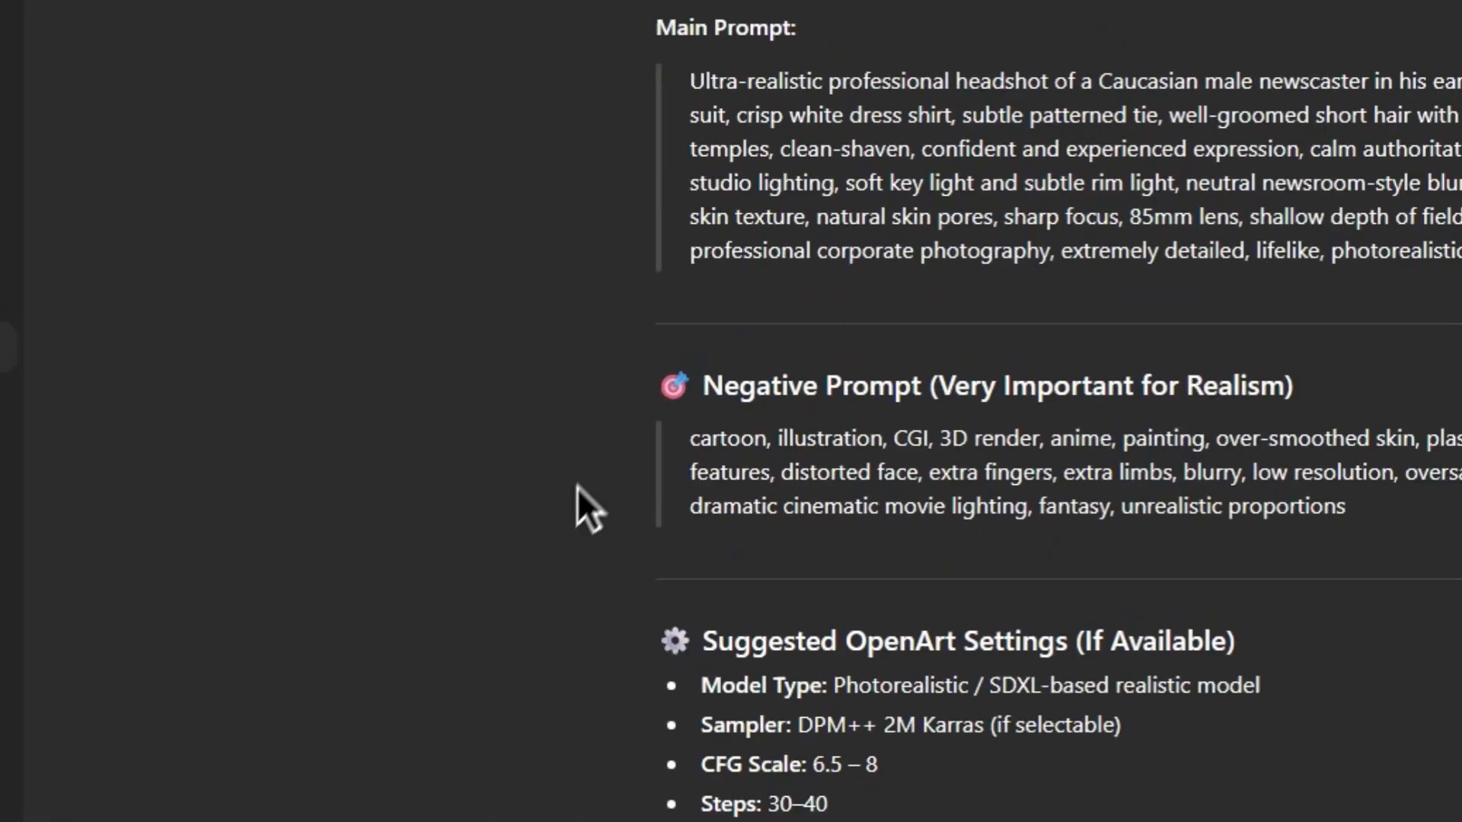
pyautogui.click(495, 5)
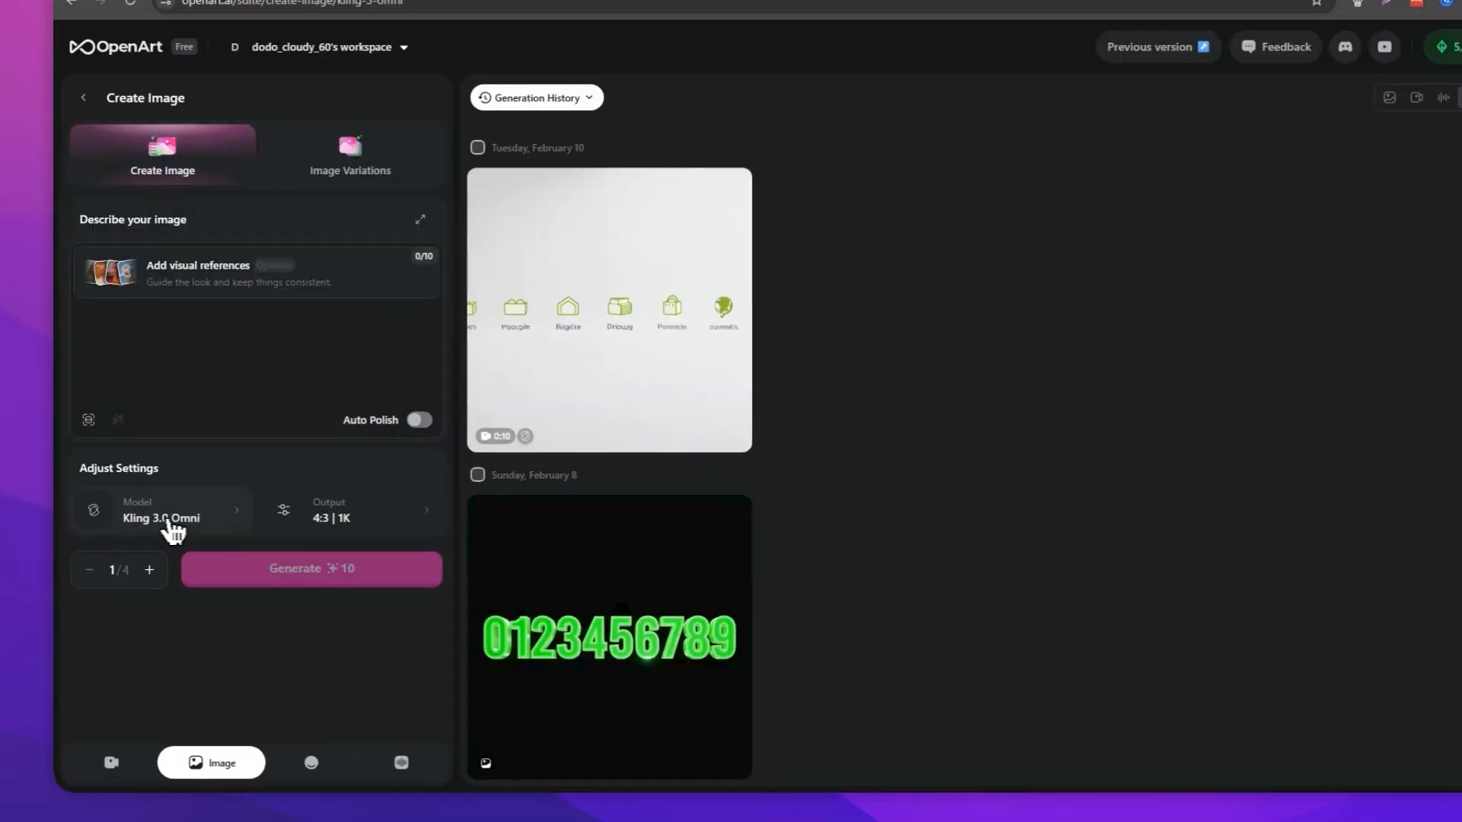
# Open the model selection for image creation and look through the available image models
pyautogui.click(202, 547)
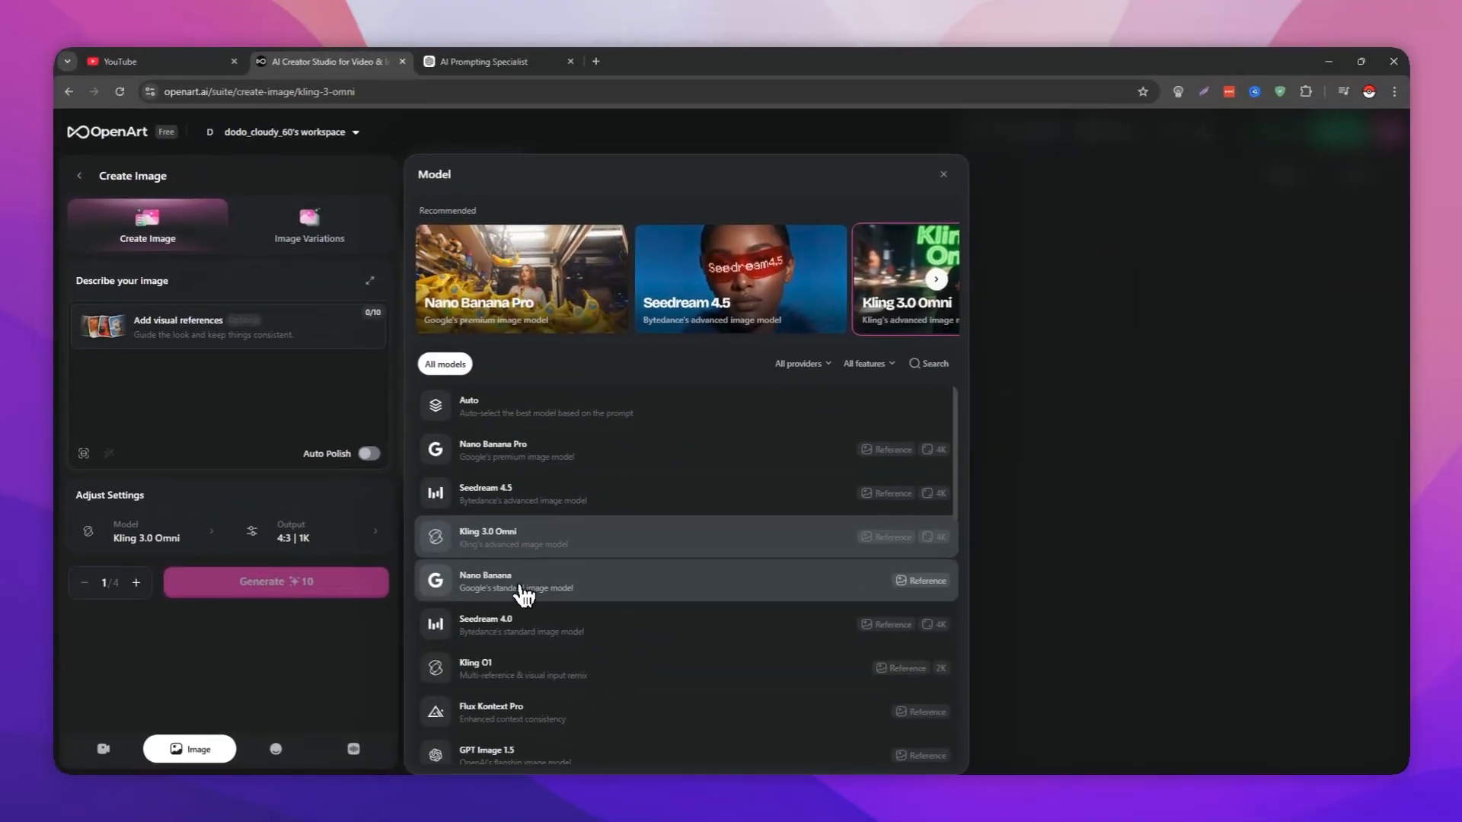
pyautogui.scroll(-3, 529, 548)
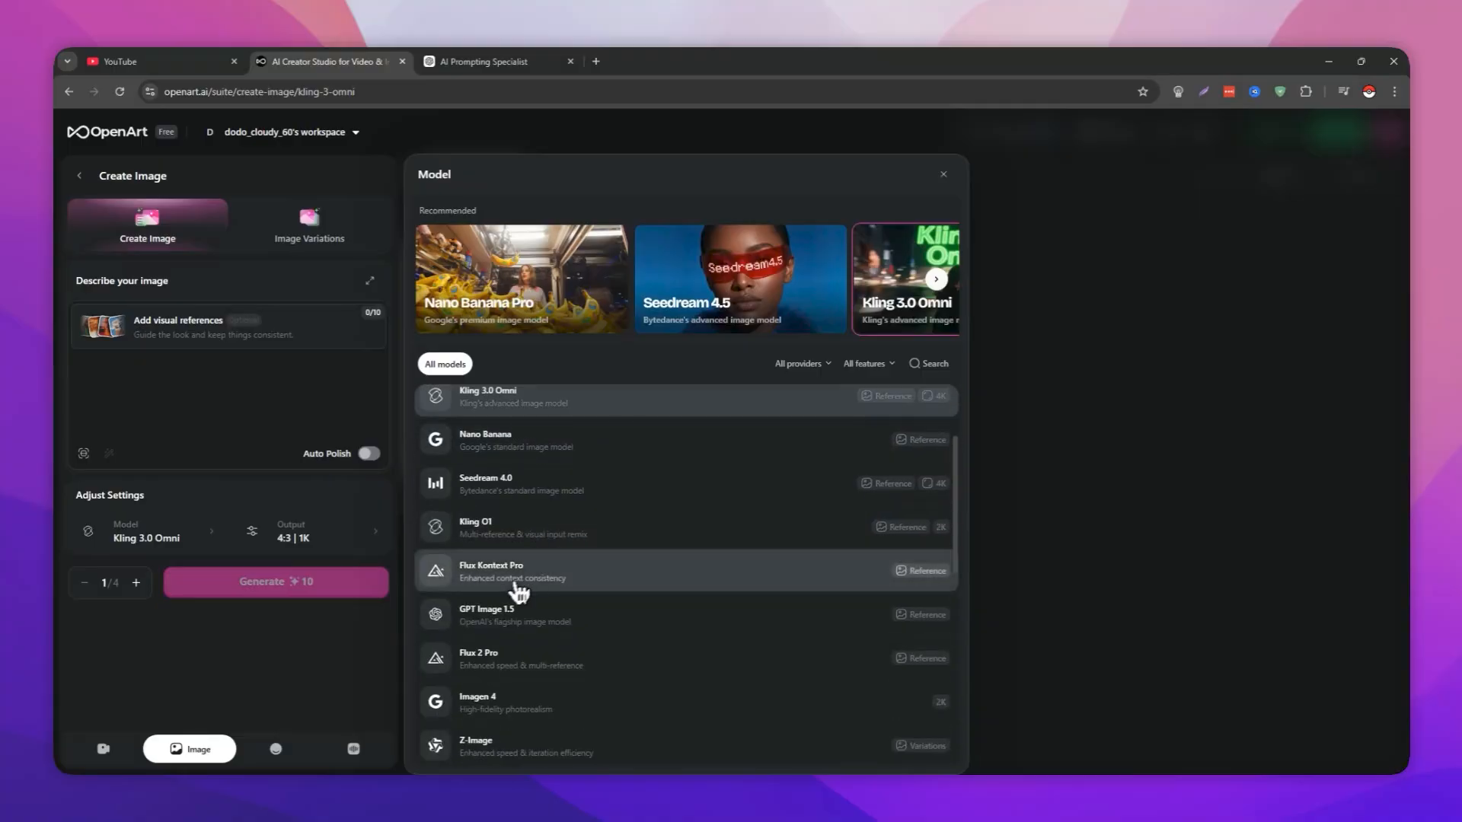
pyautogui.scroll(3, 511, 585)
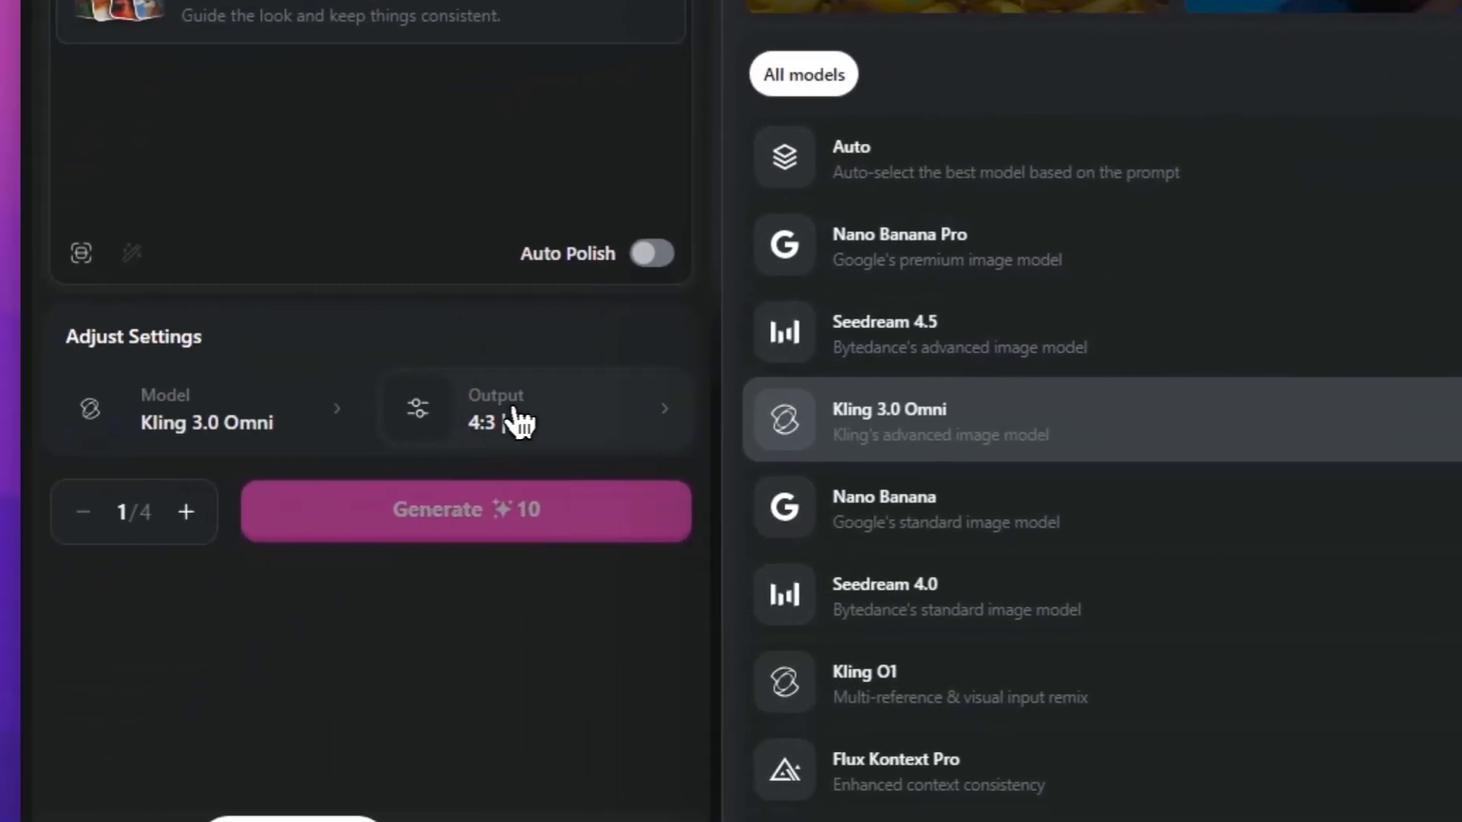
# Set the image output to a 16:9 aspect ratio and 2K resolution
pyautogui.click(76, 572)
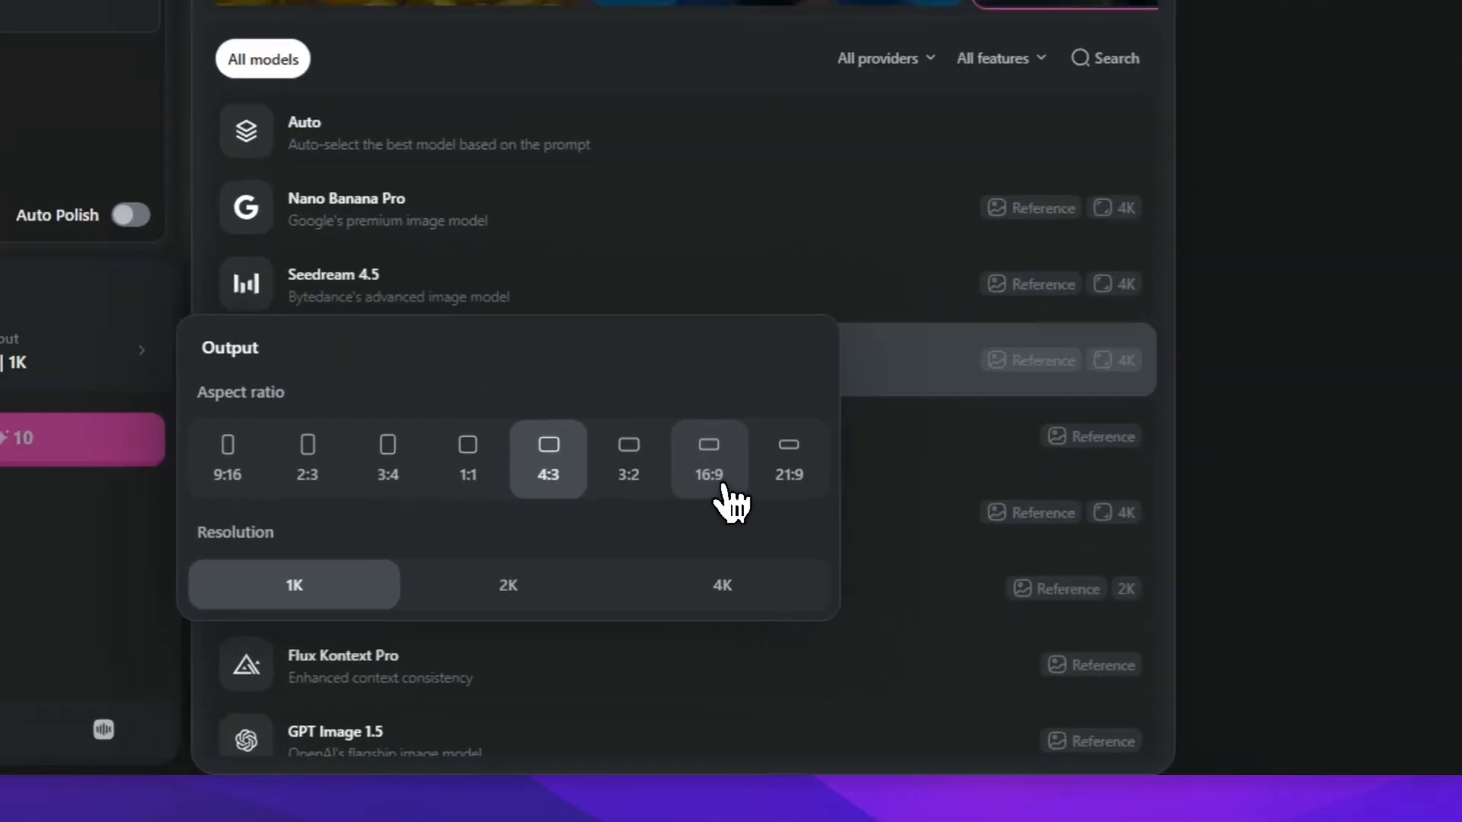
pyautogui.click(702, 593)
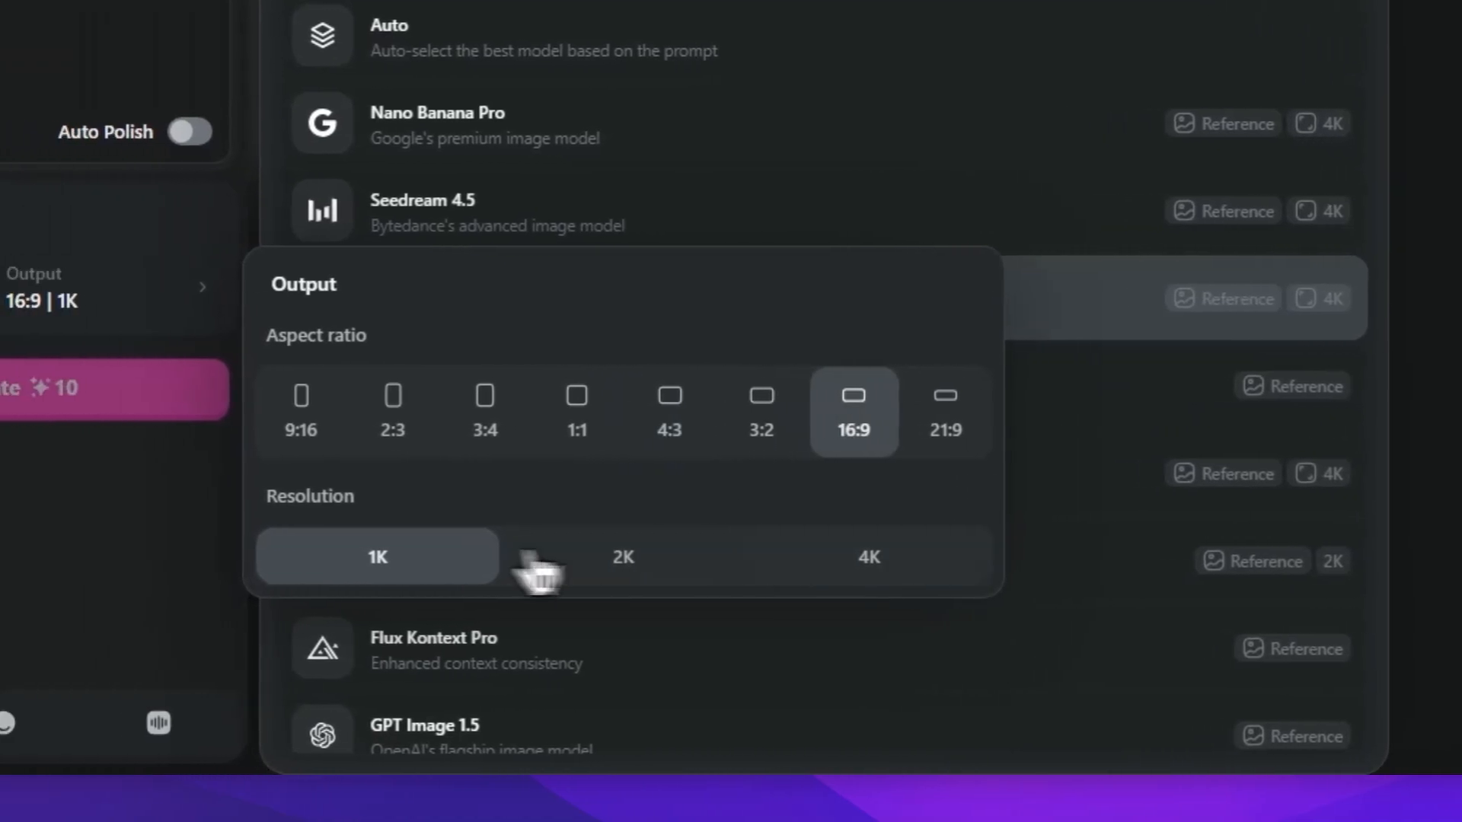
pyautogui.click(495, 564)
pyautogui.click(442, 559)
pyautogui.click(594, 560)
pyautogui.click(134, 555)
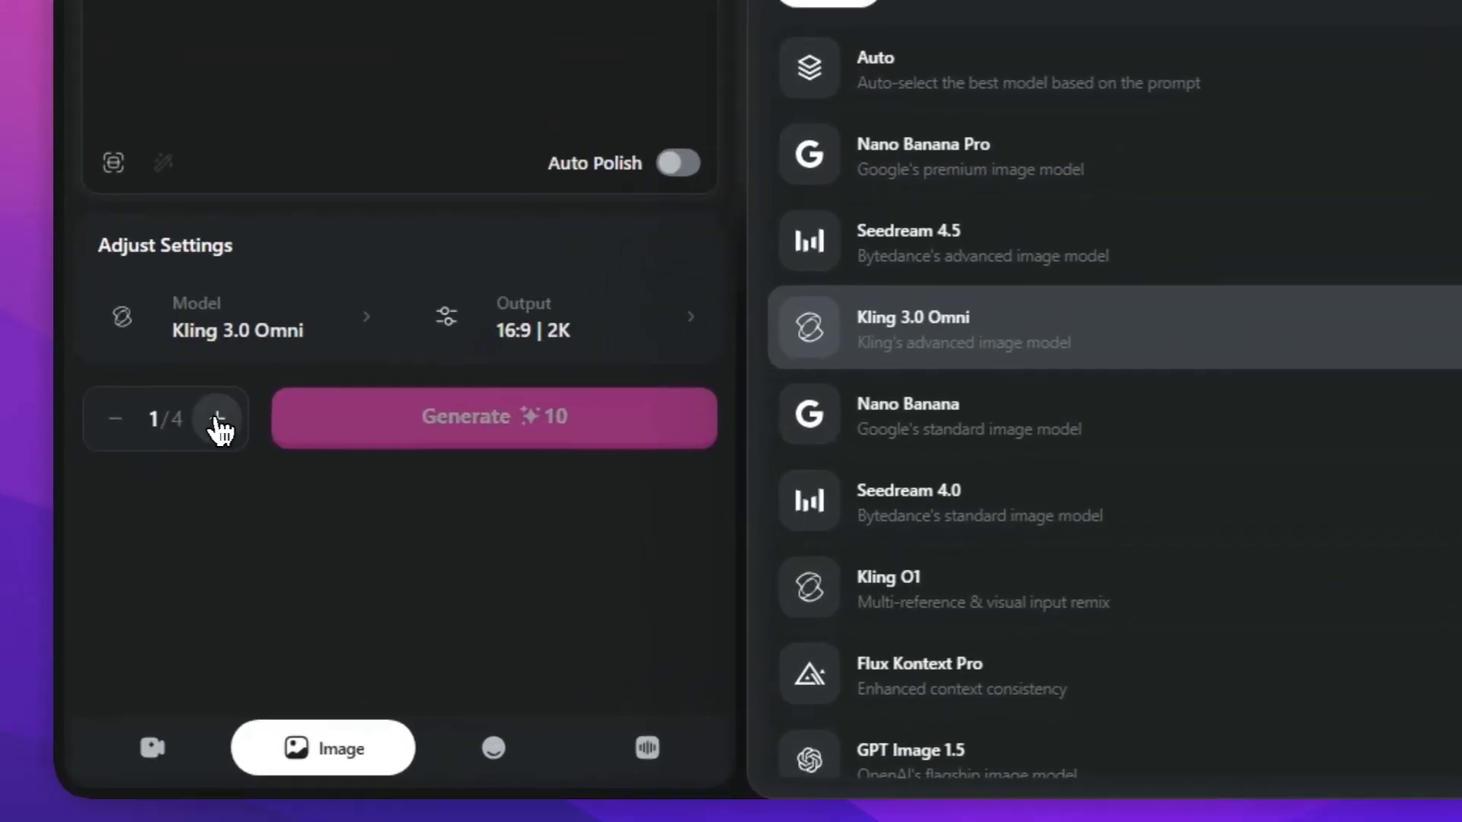
# Raise the number of images per generation to 4 and set it back to 1
pyautogui.click(137, 583)
pyautogui.click(136, 583)
pyautogui.click(137, 582)
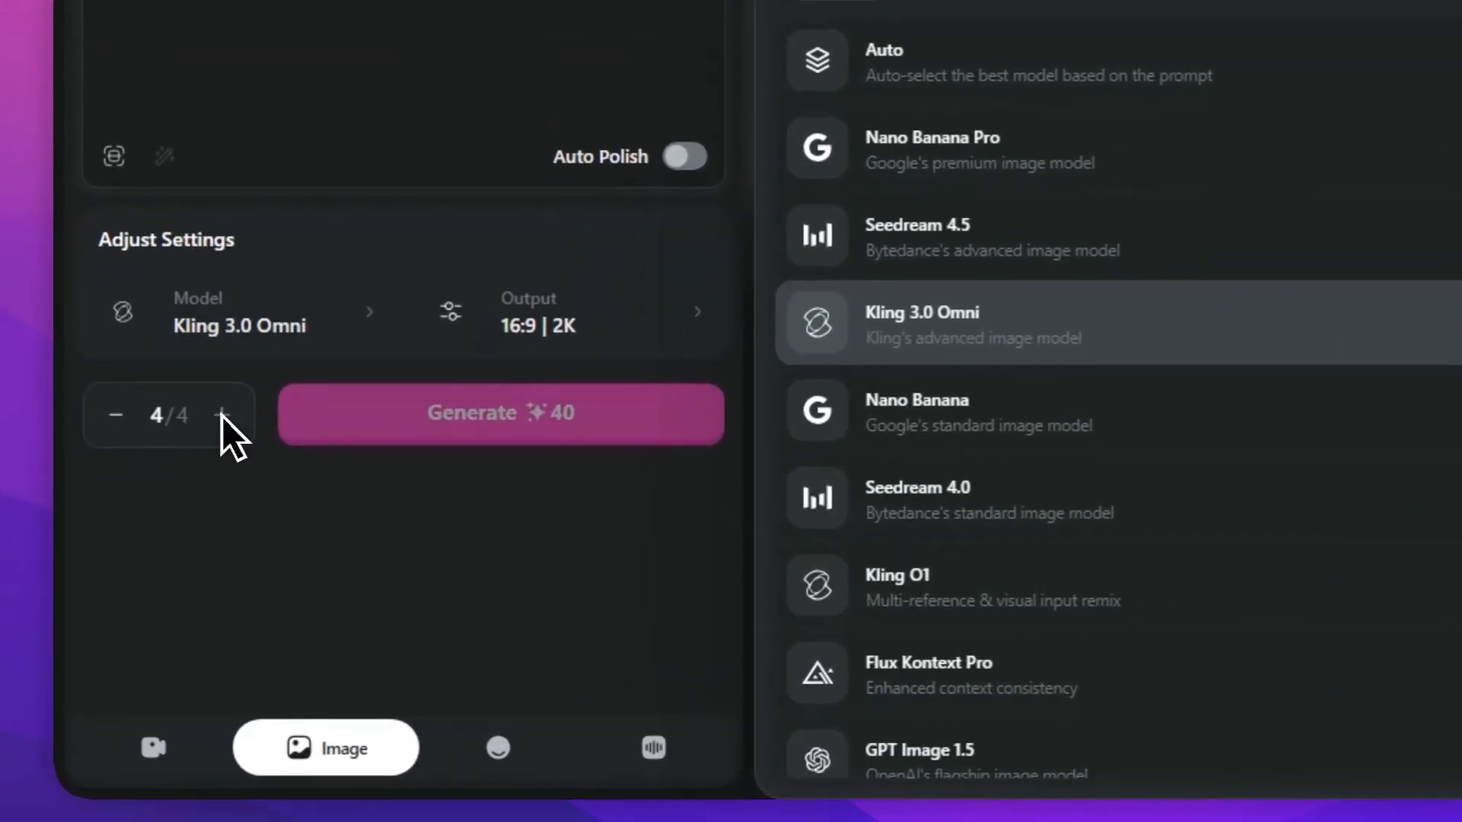
pyautogui.click(114, 414)
pyautogui.click(114, 413)
pyautogui.click(114, 414)
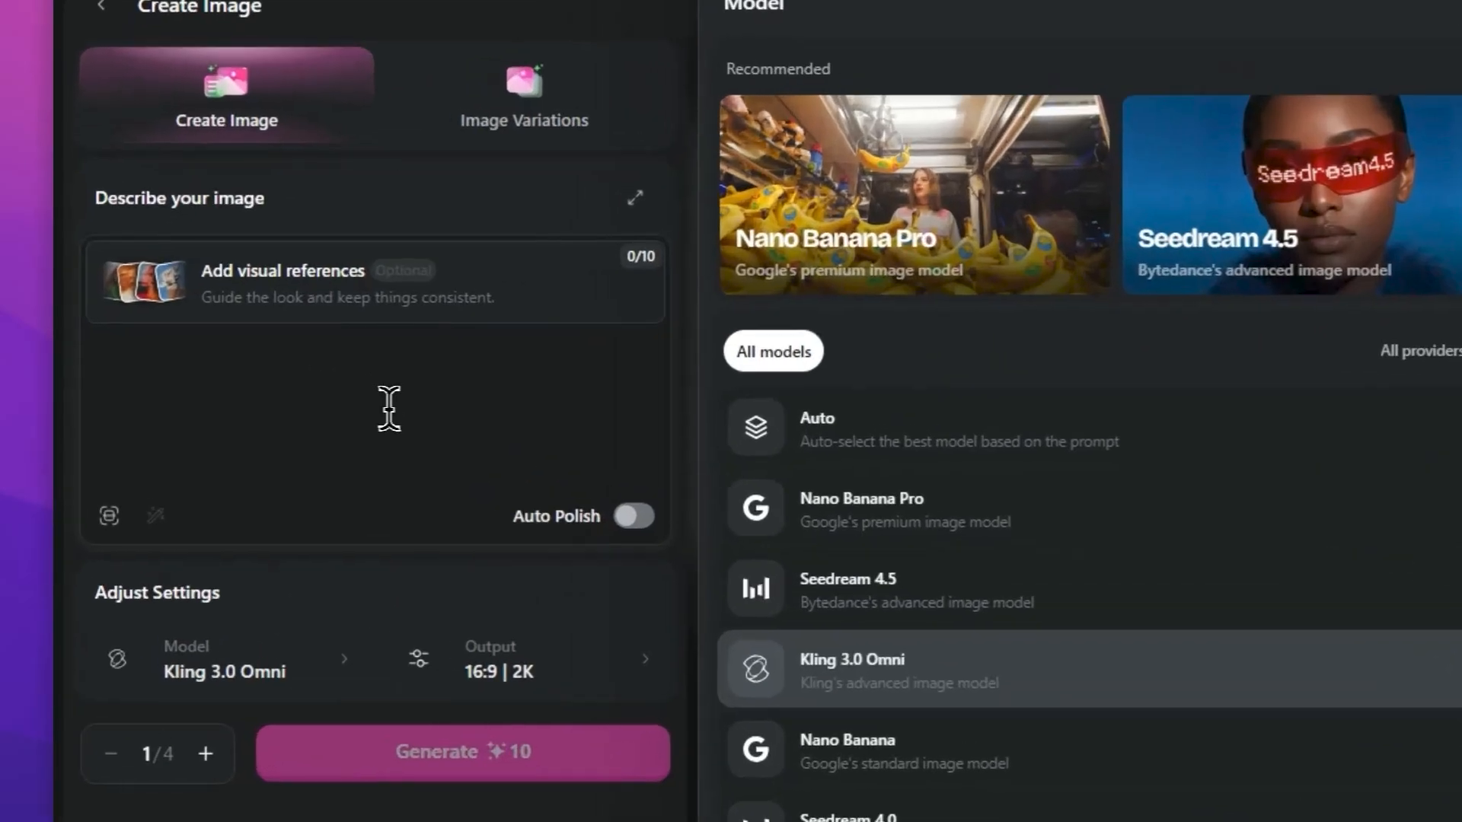
# Switch to the ChatGPT chat and copy the full main prompt for the newscaster headshot
pyautogui.click(198, 399)
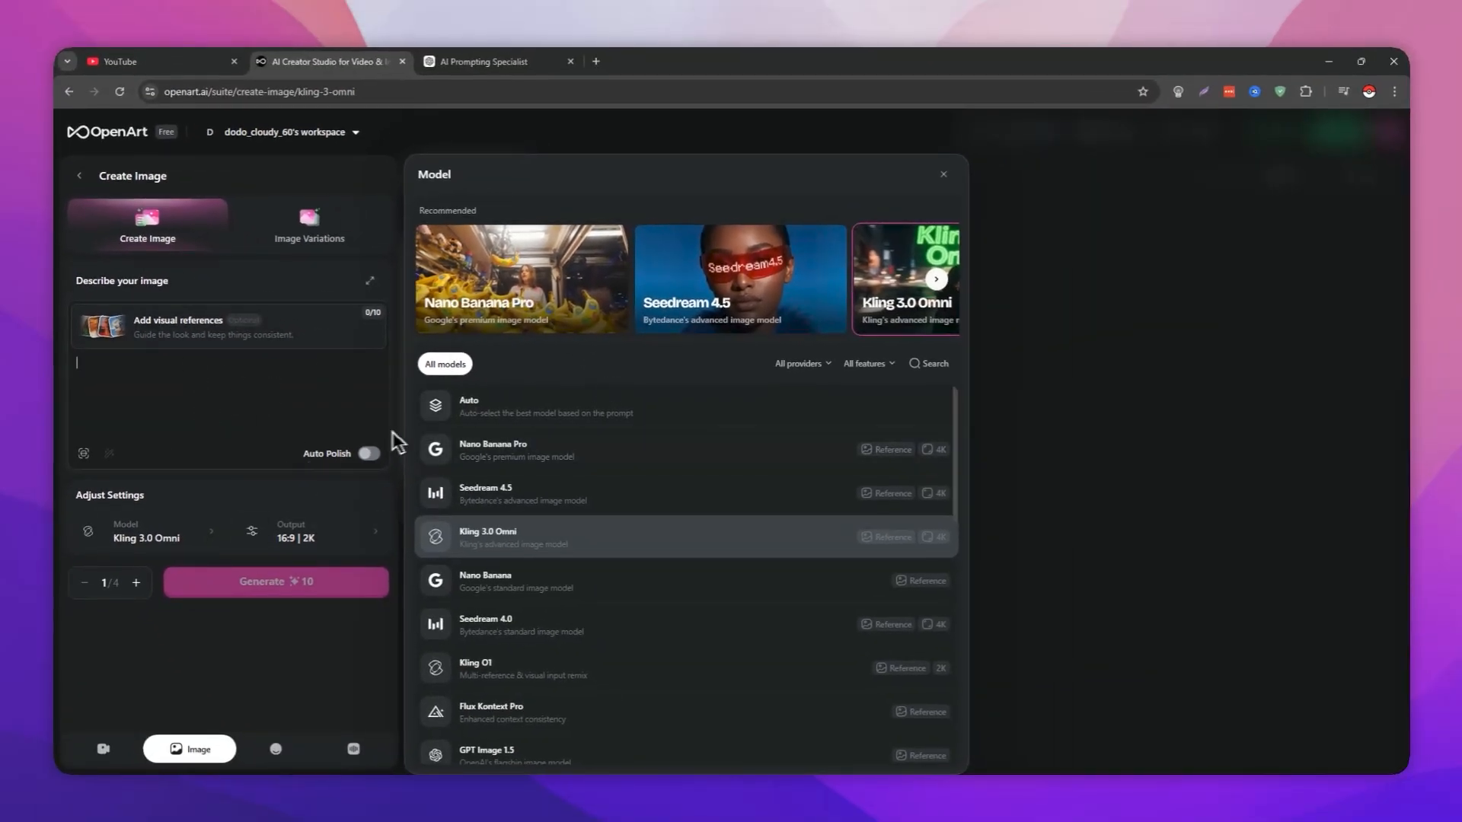
pyautogui.click(502, 61)
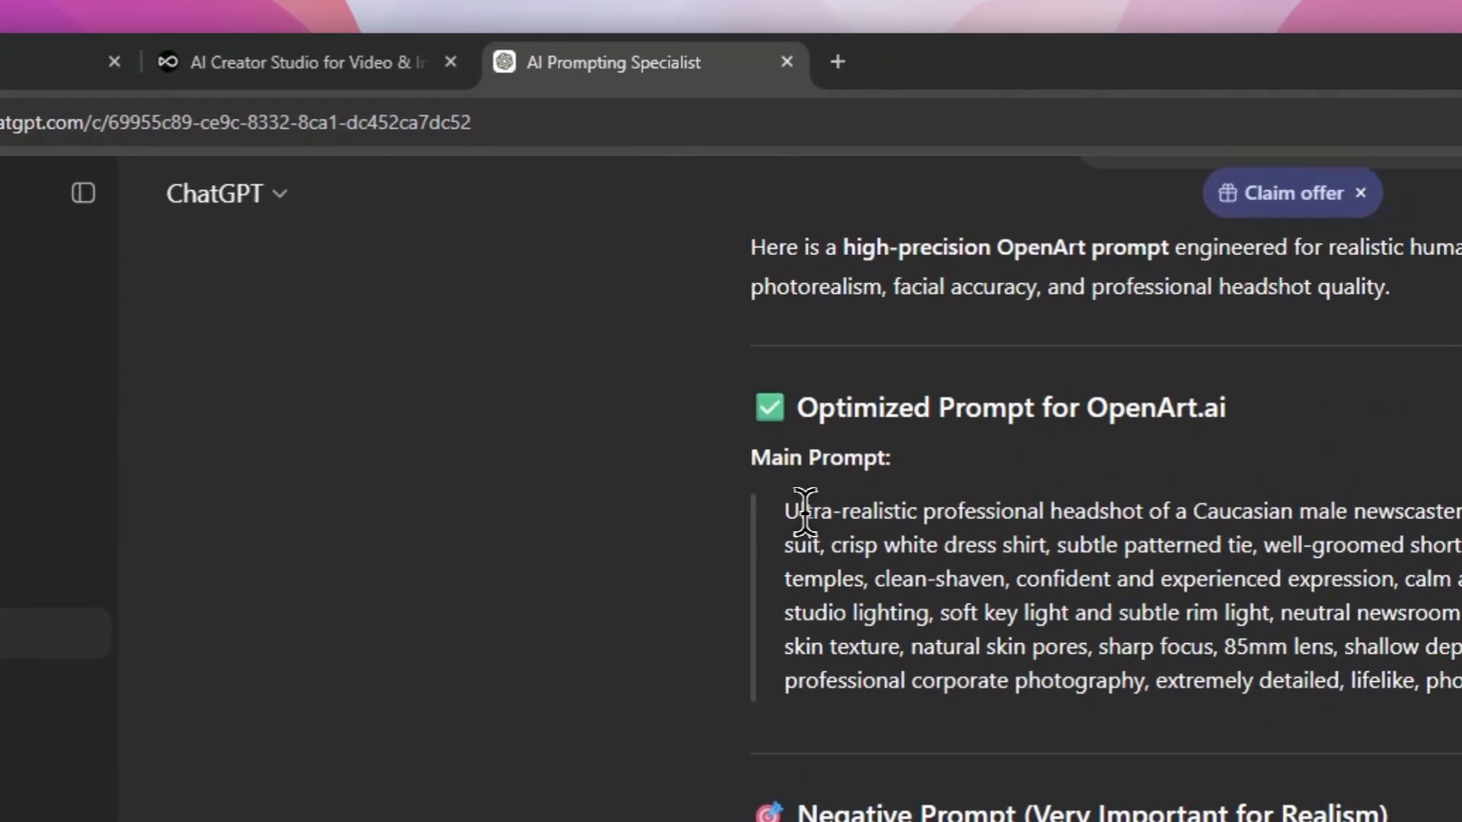
pyautogui.moveTo(806, 512); pyautogui.dragTo(1461, 680)
pyautogui.hotkey('ctrl', 'c')
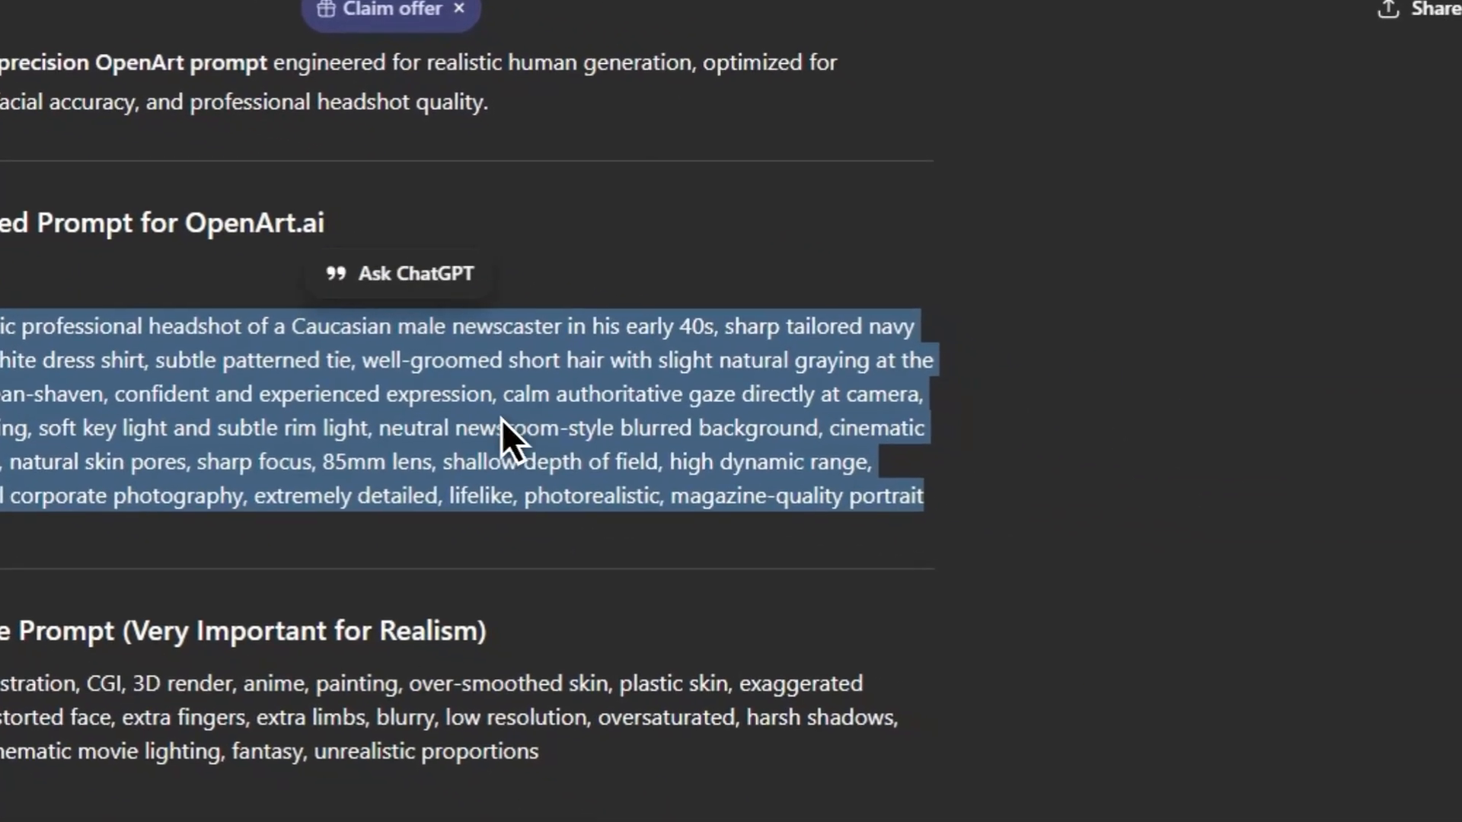
# Look over the rest of the ChatGPT reply and paste the copied main prompt into OpenArt's image description
pyautogui.click(514, 473)
pyautogui.scroll(-8, 513, 473)
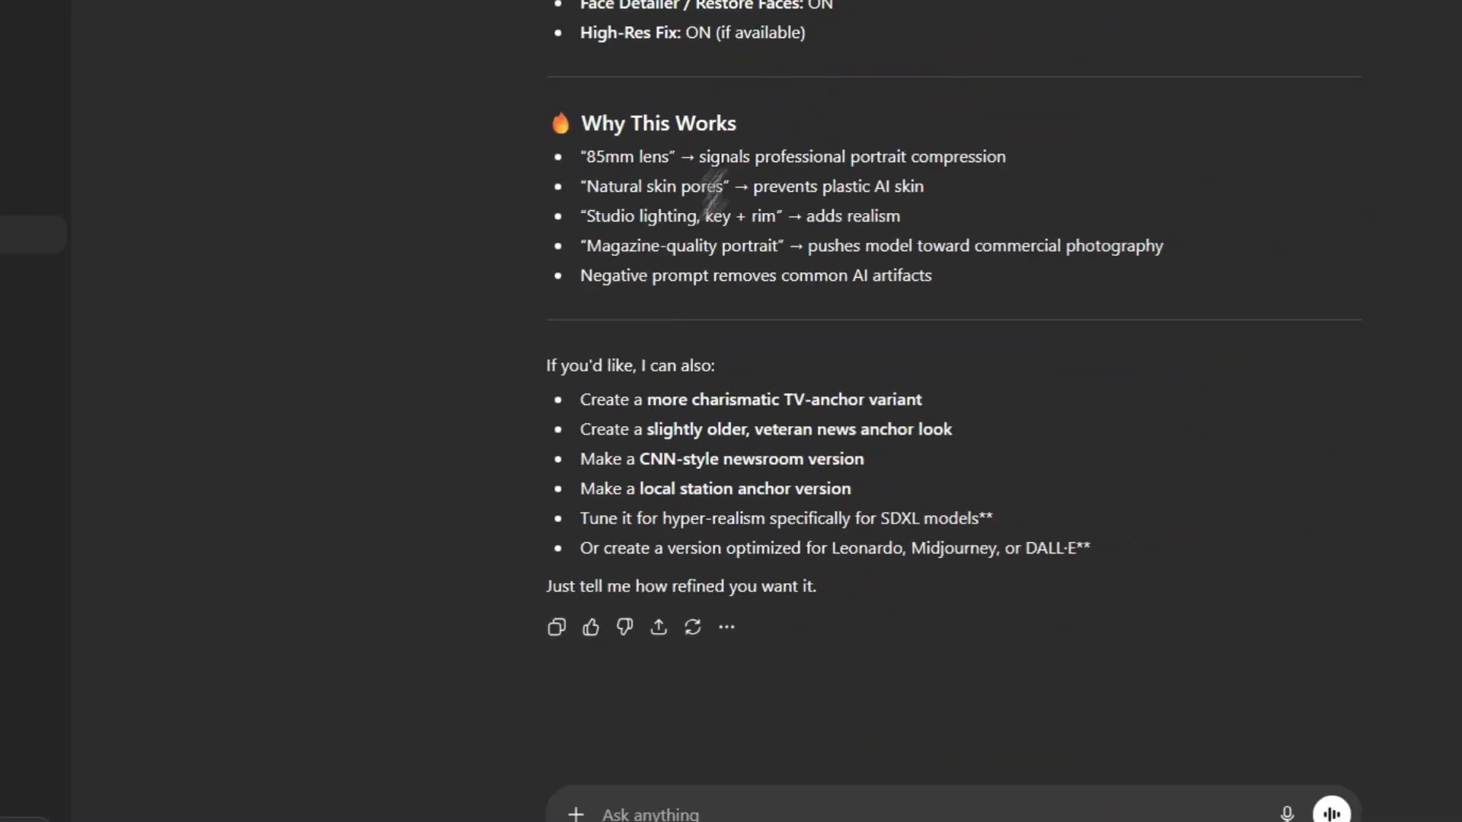
pyautogui.scroll(2, 714, 195)
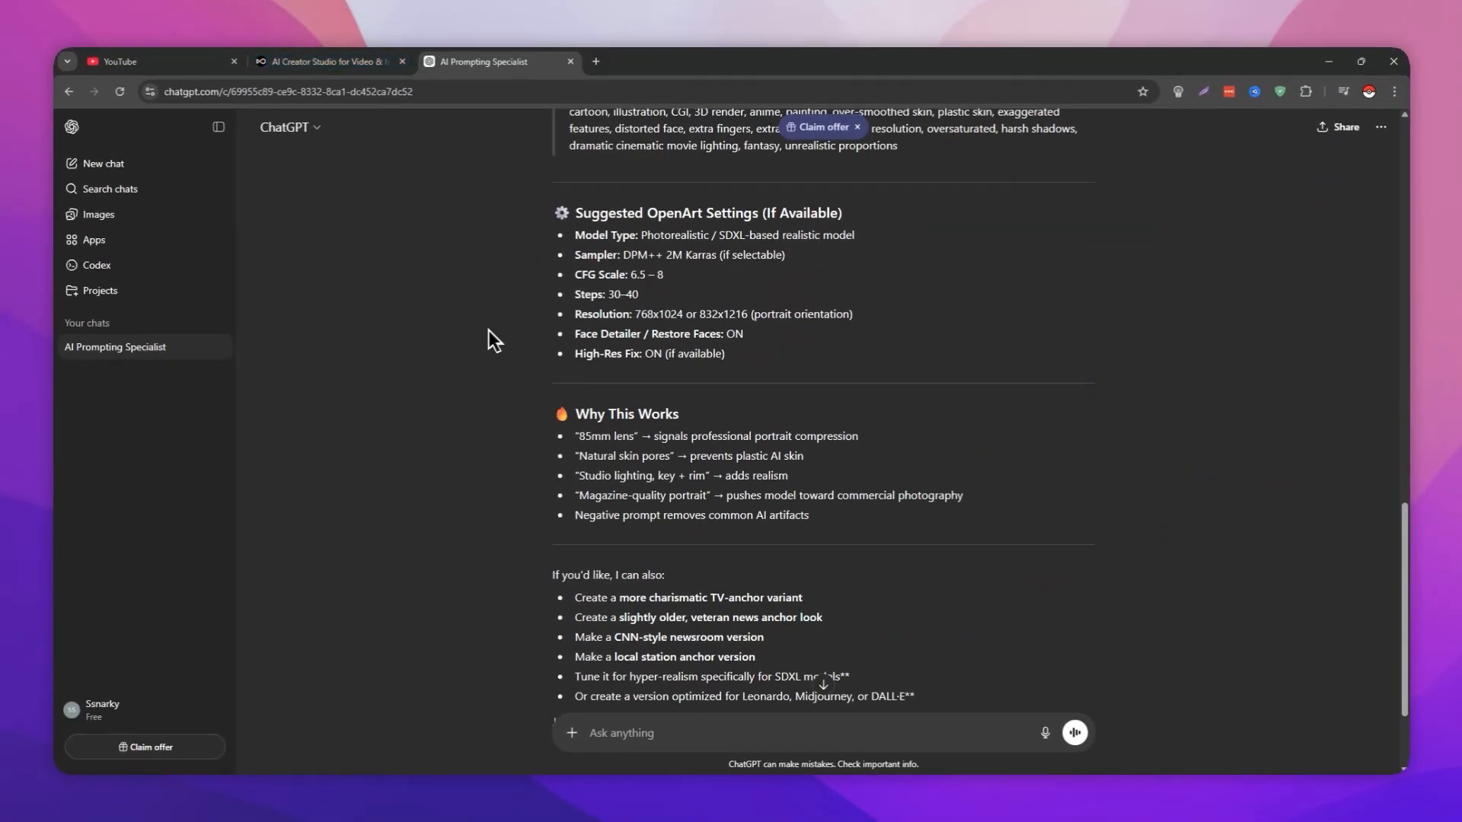
pyautogui.scroll(3, 487, 335)
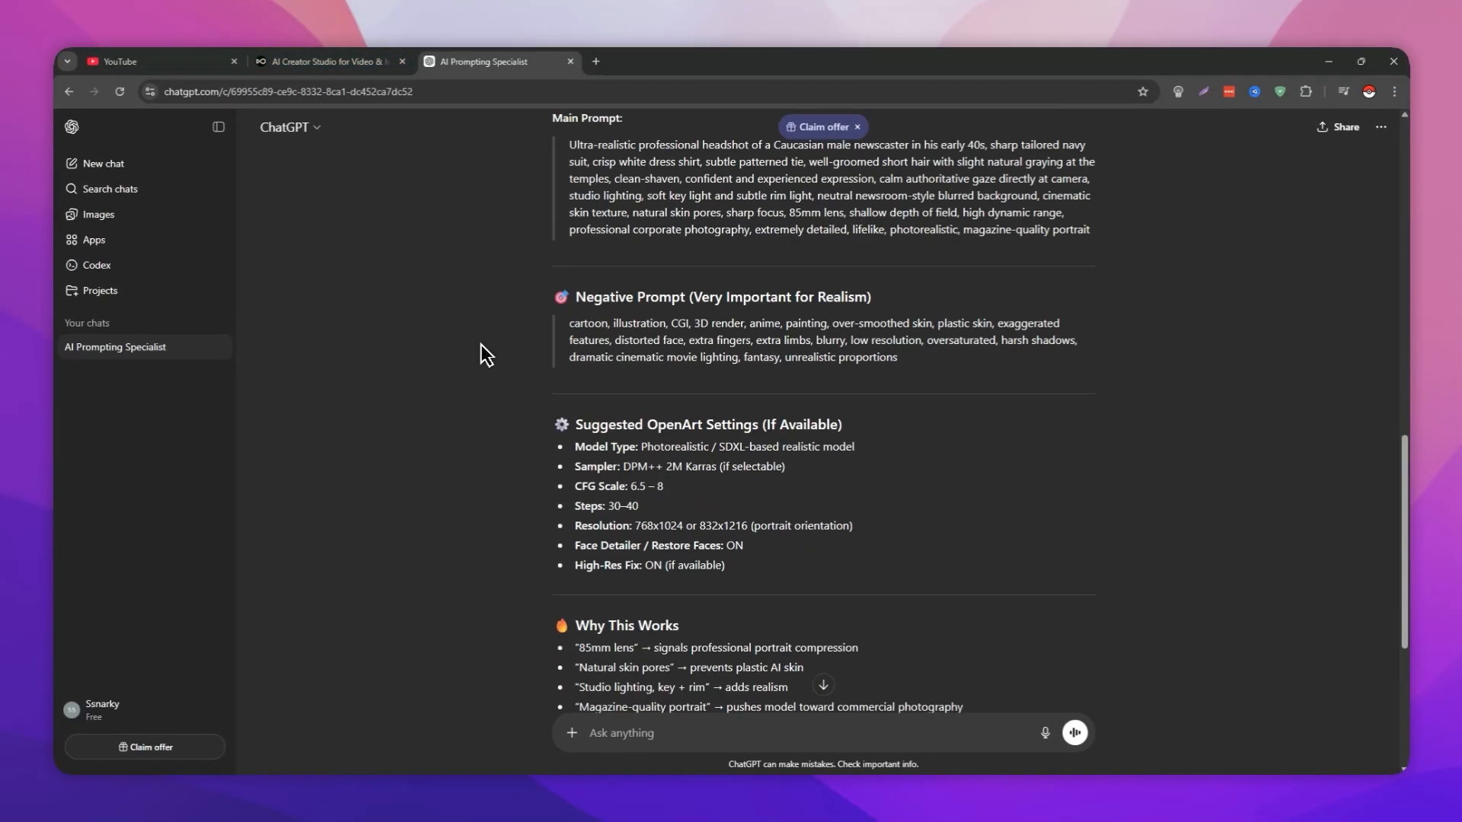
pyautogui.click(342, 62)
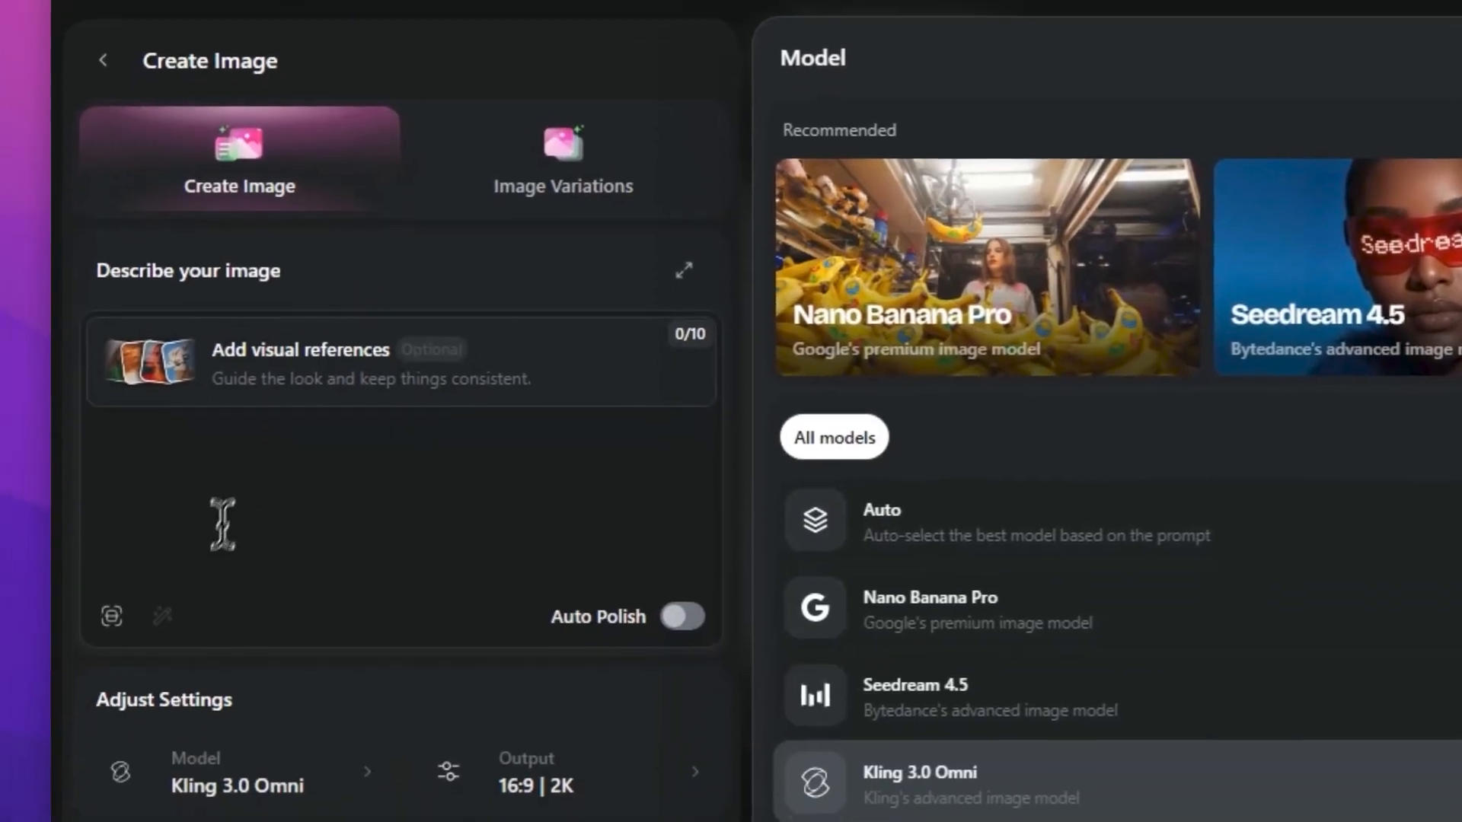
pyautogui.click(222, 524)
pyautogui.hotkey('ctrl', 'v')
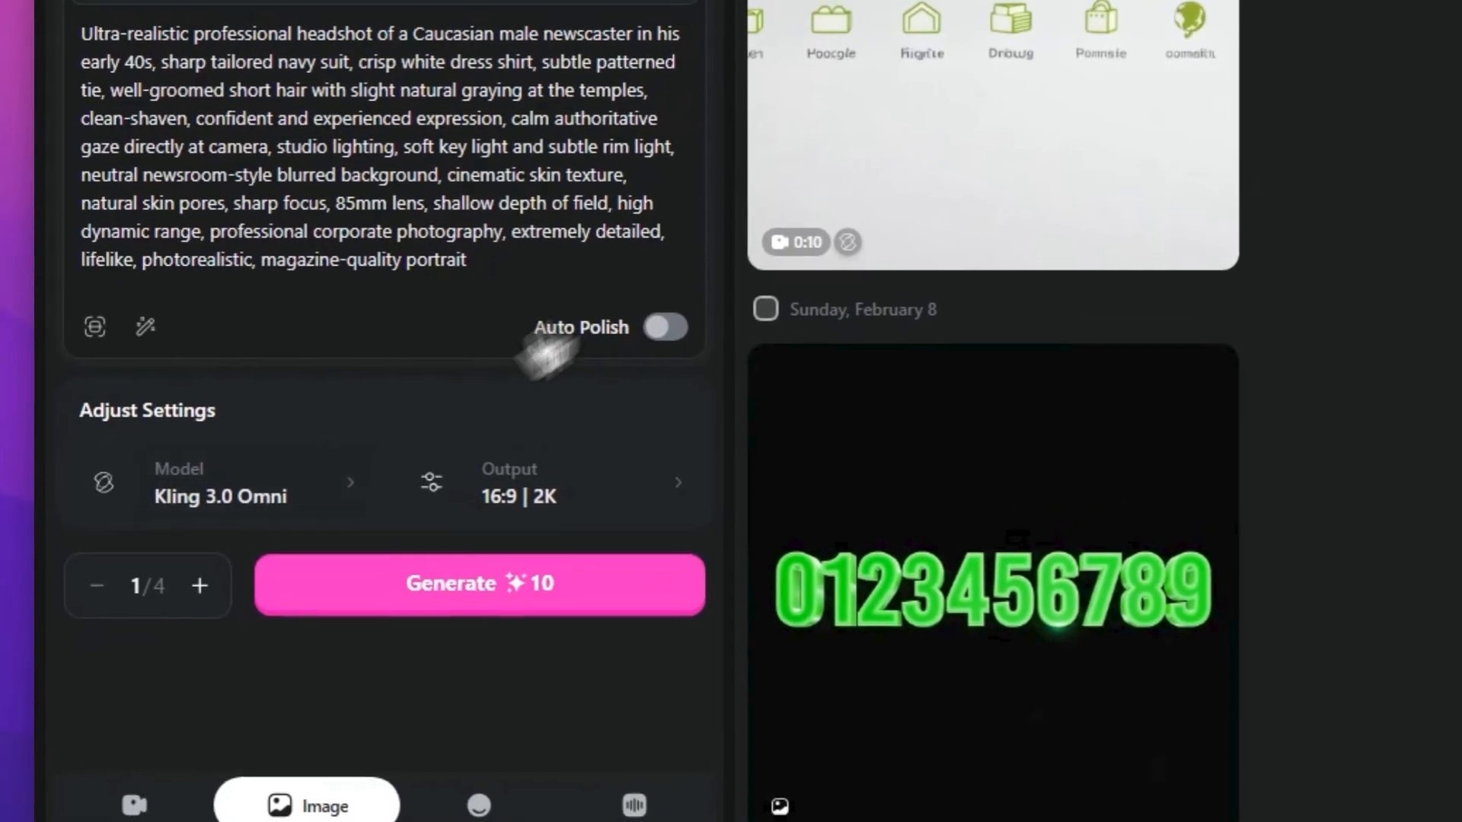
# Select the Nano Banana Pro model and generate one newscaster image from the prompt
pyautogui.click(156, 602)
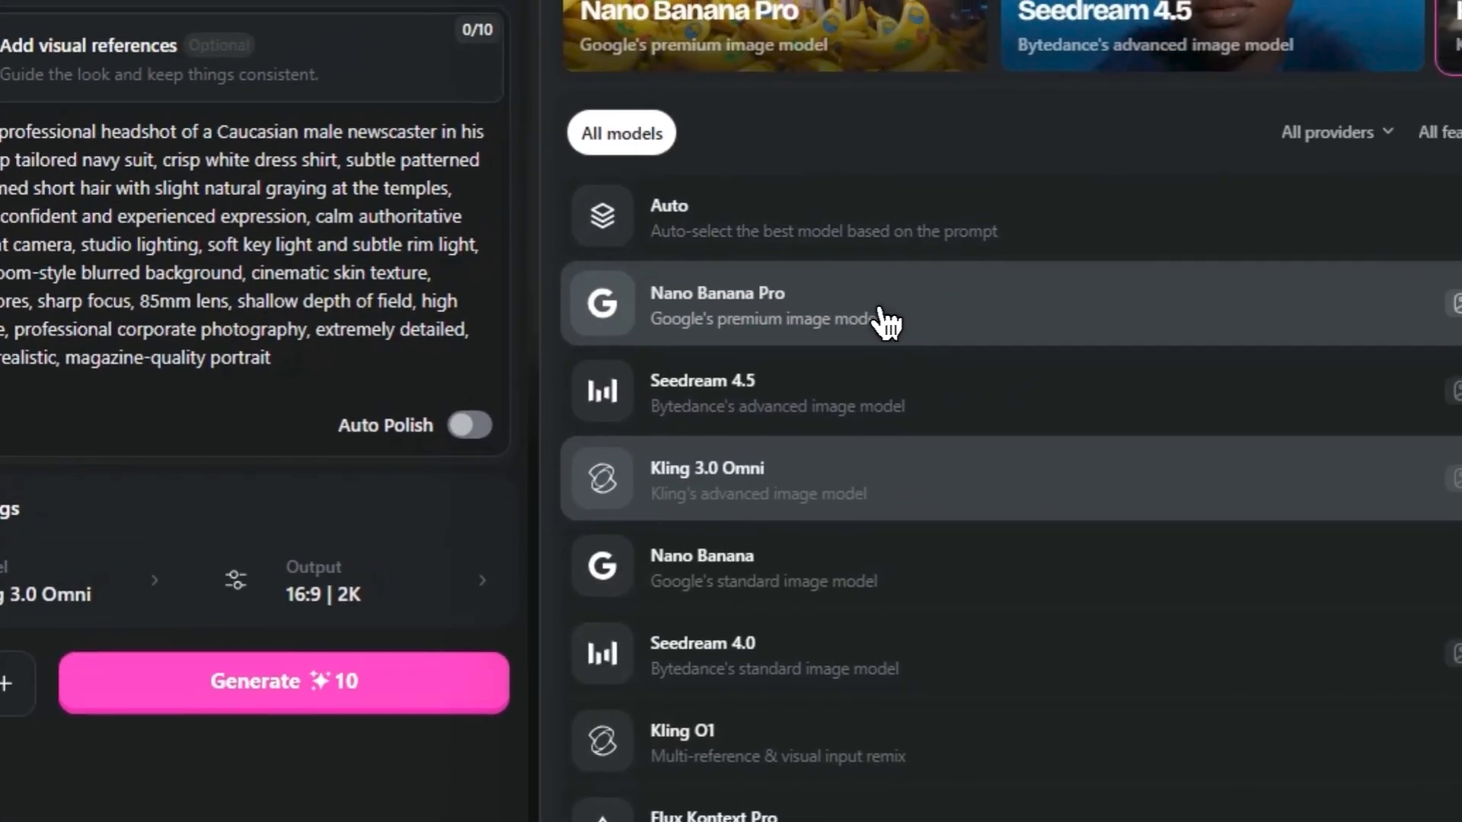
pyautogui.click(929, 163)
pyautogui.click(323, 689)
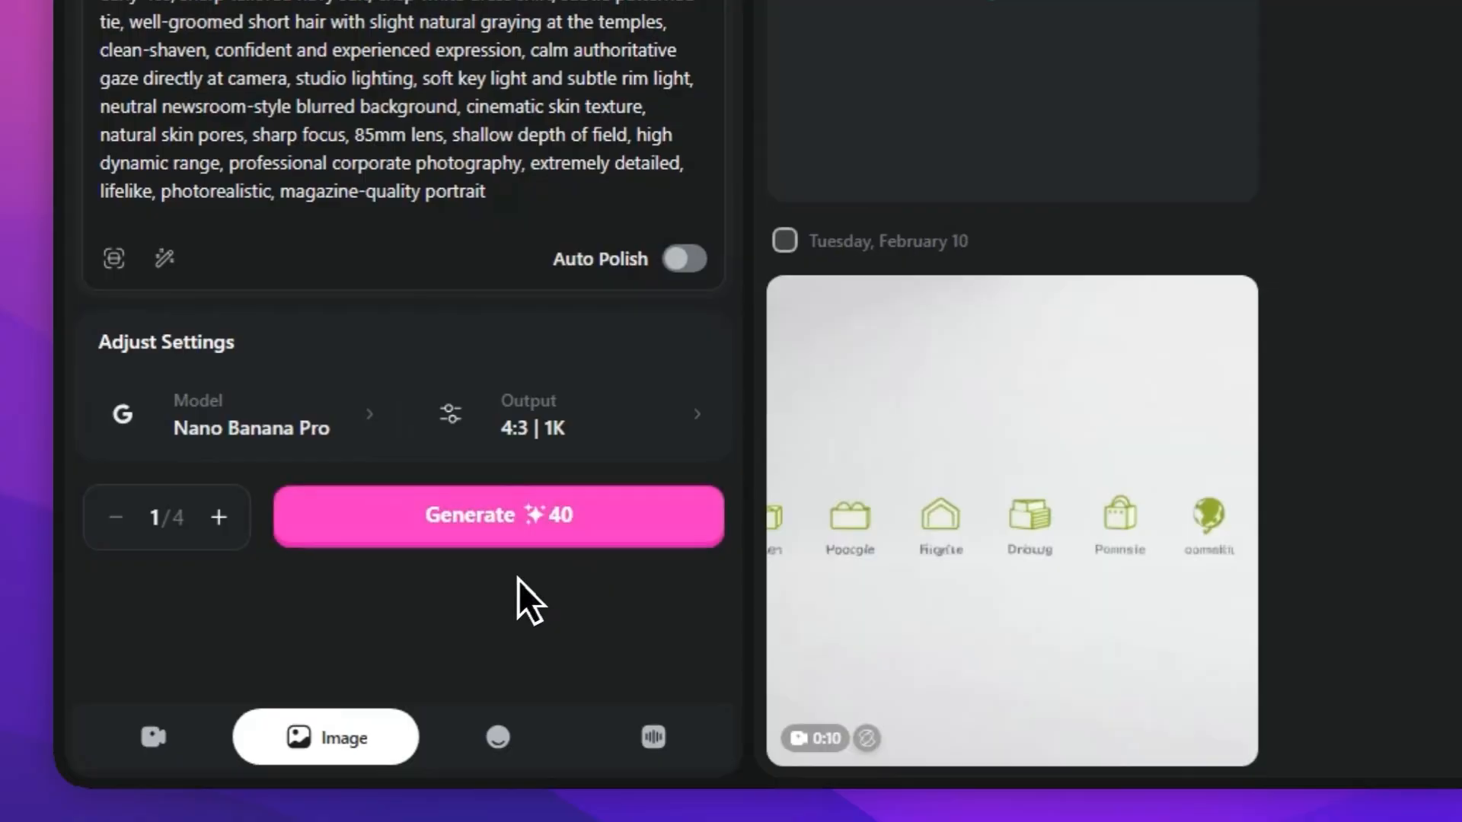
# Change the model to Kling 3.0 Omni and generate another image from the same prompt at 16:9 and 2K
pyautogui.click(285, 457)
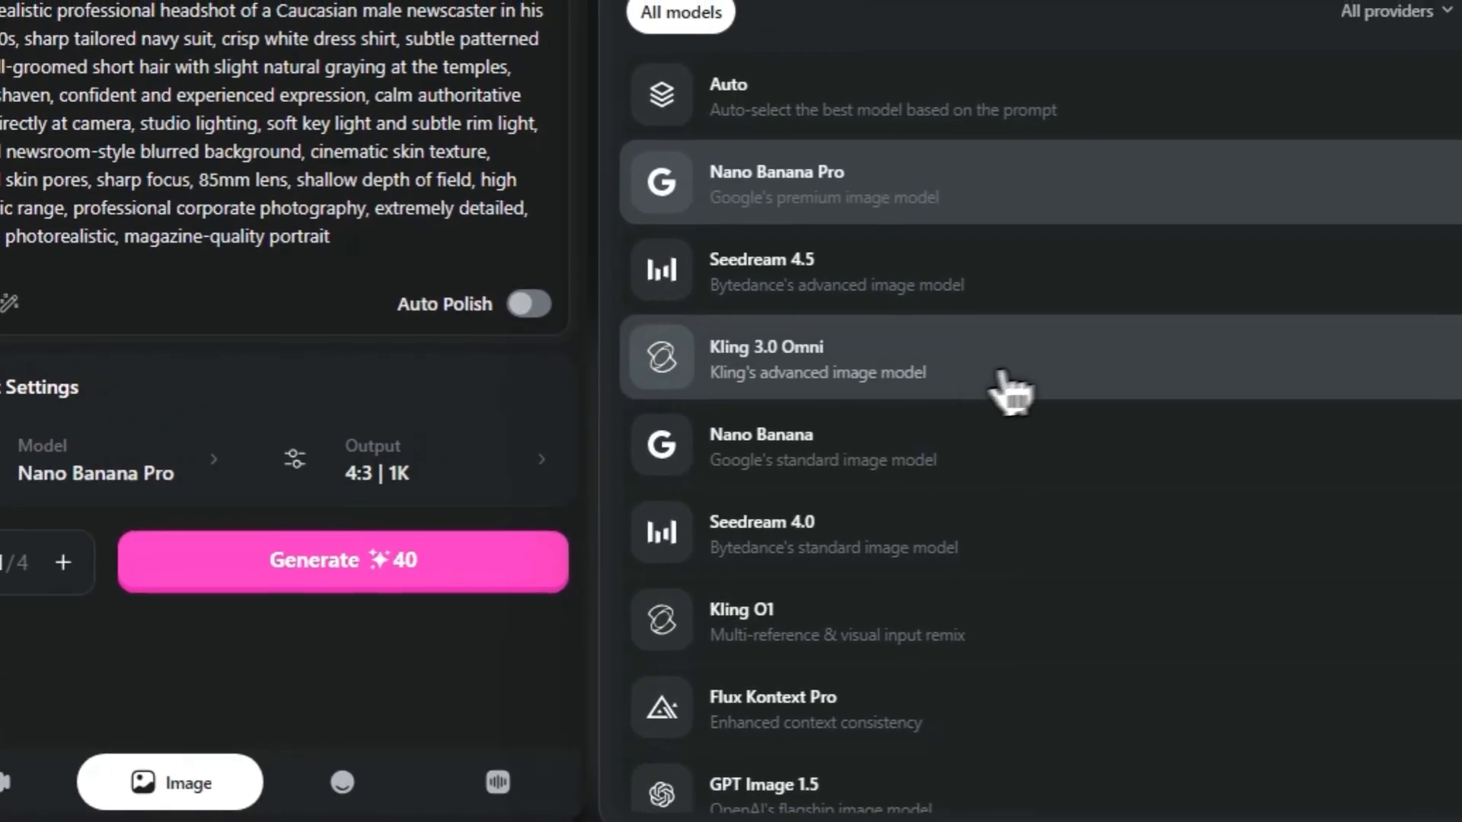
pyautogui.click(961, 381)
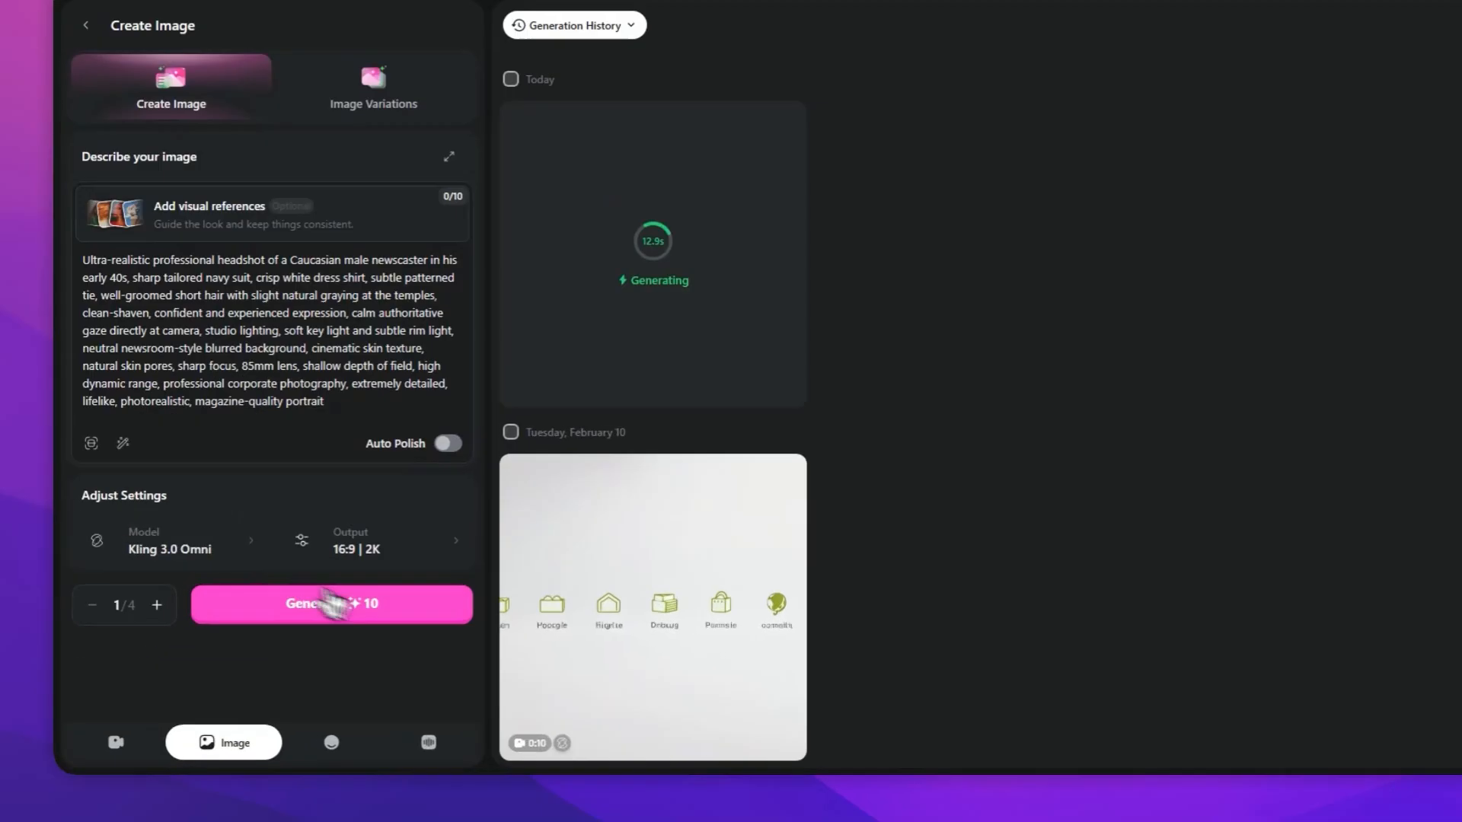
pyautogui.click(322, 642)
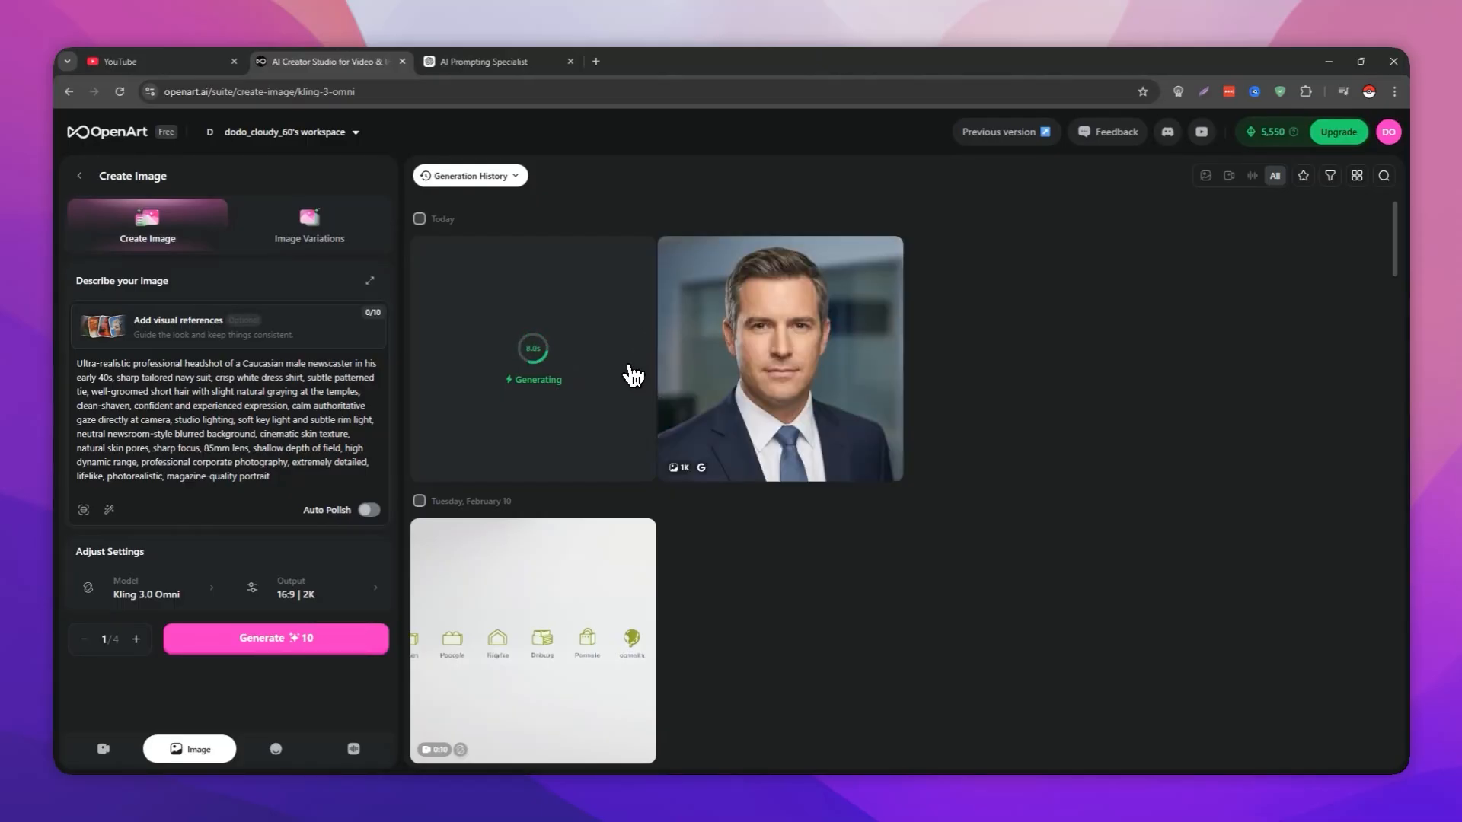
# Inspect the Nano Banana Pro and Kling 3.0 Omni newscaster portraits in the enlarged view, closing each one
pyautogui.moveTo(734, 361)
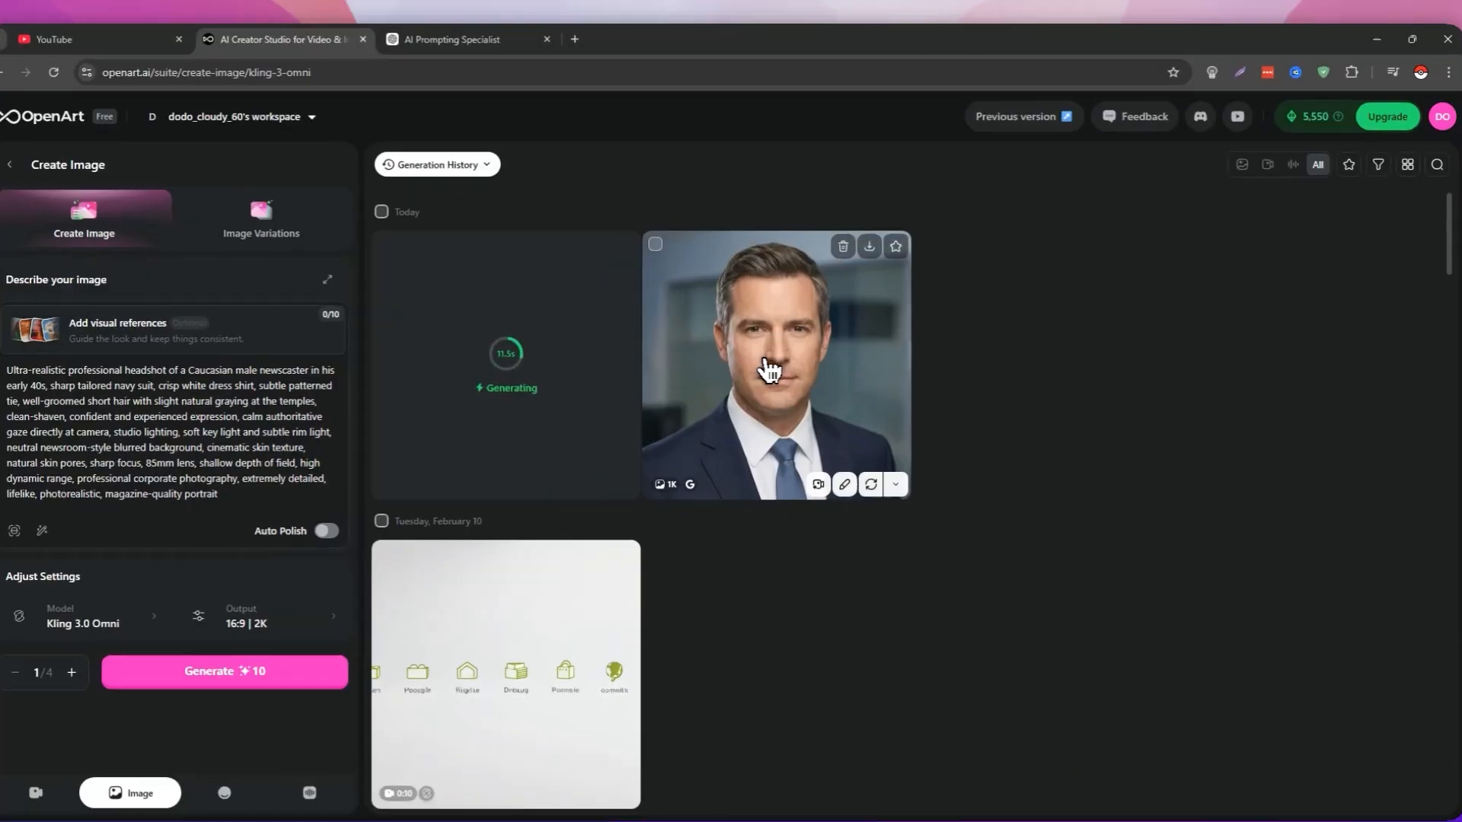
pyautogui.click(770, 367)
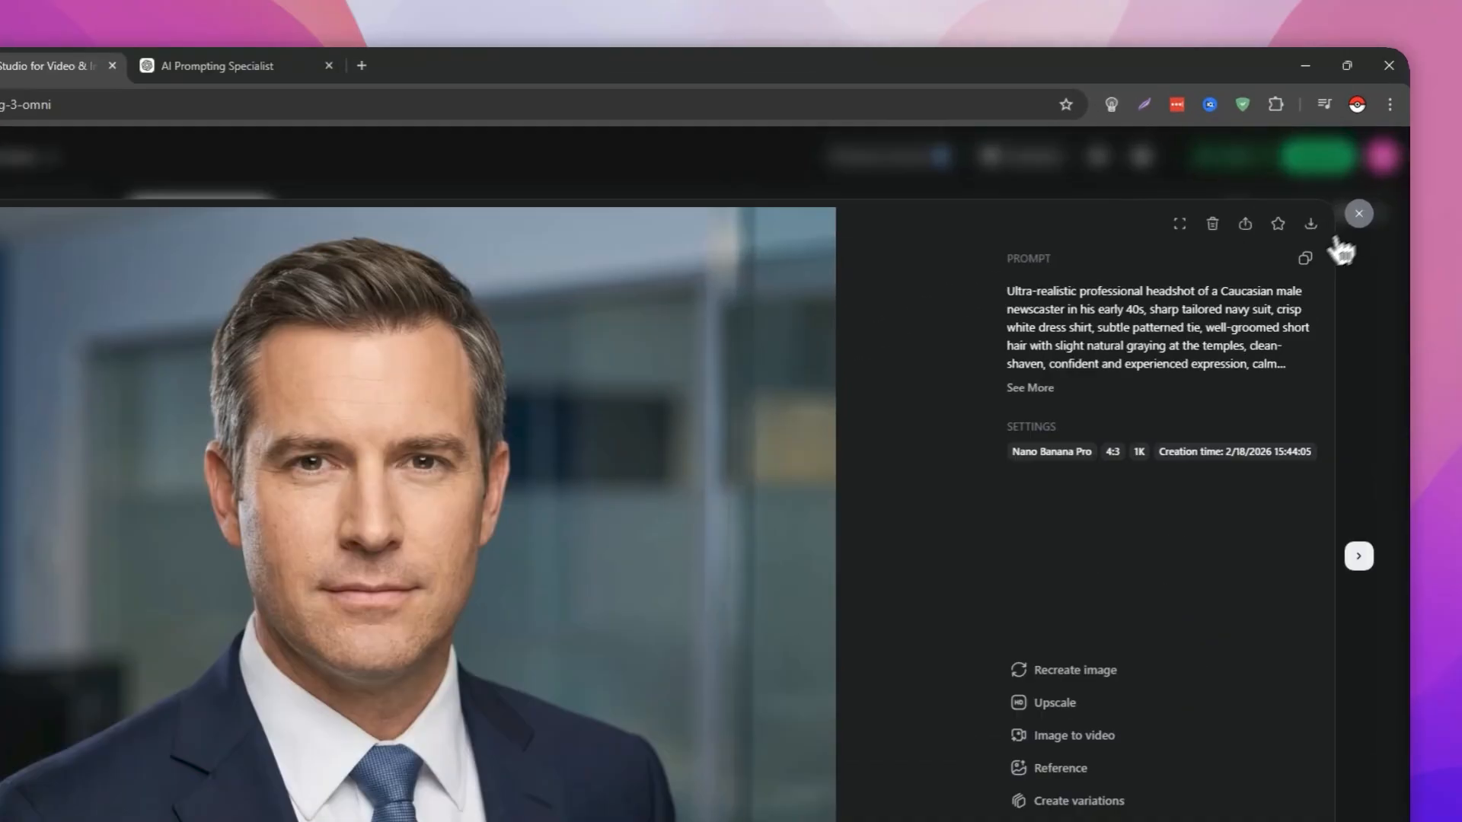
pyautogui.click(1371, 177)
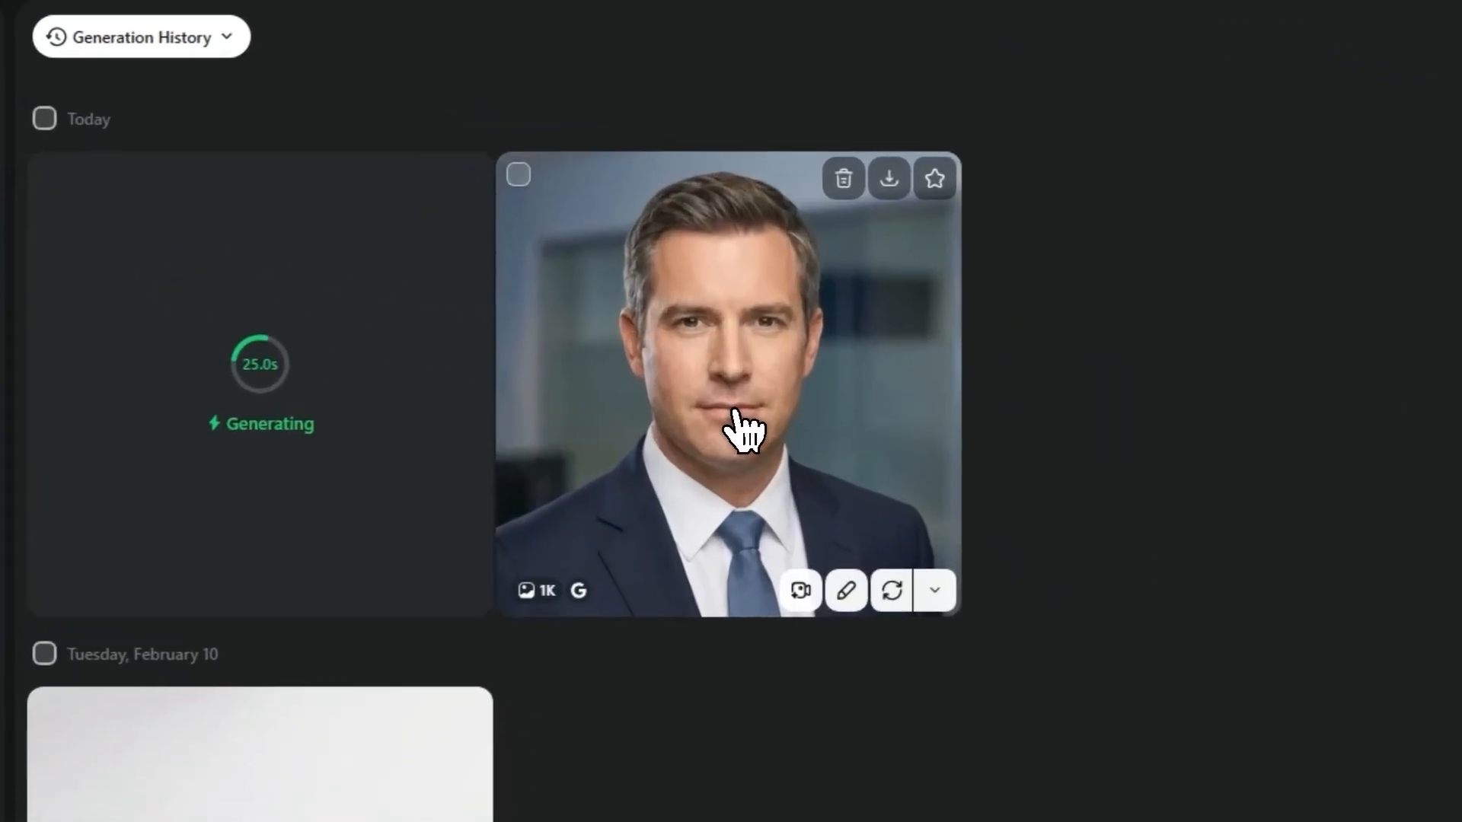
pyautogui.click(787, 380)
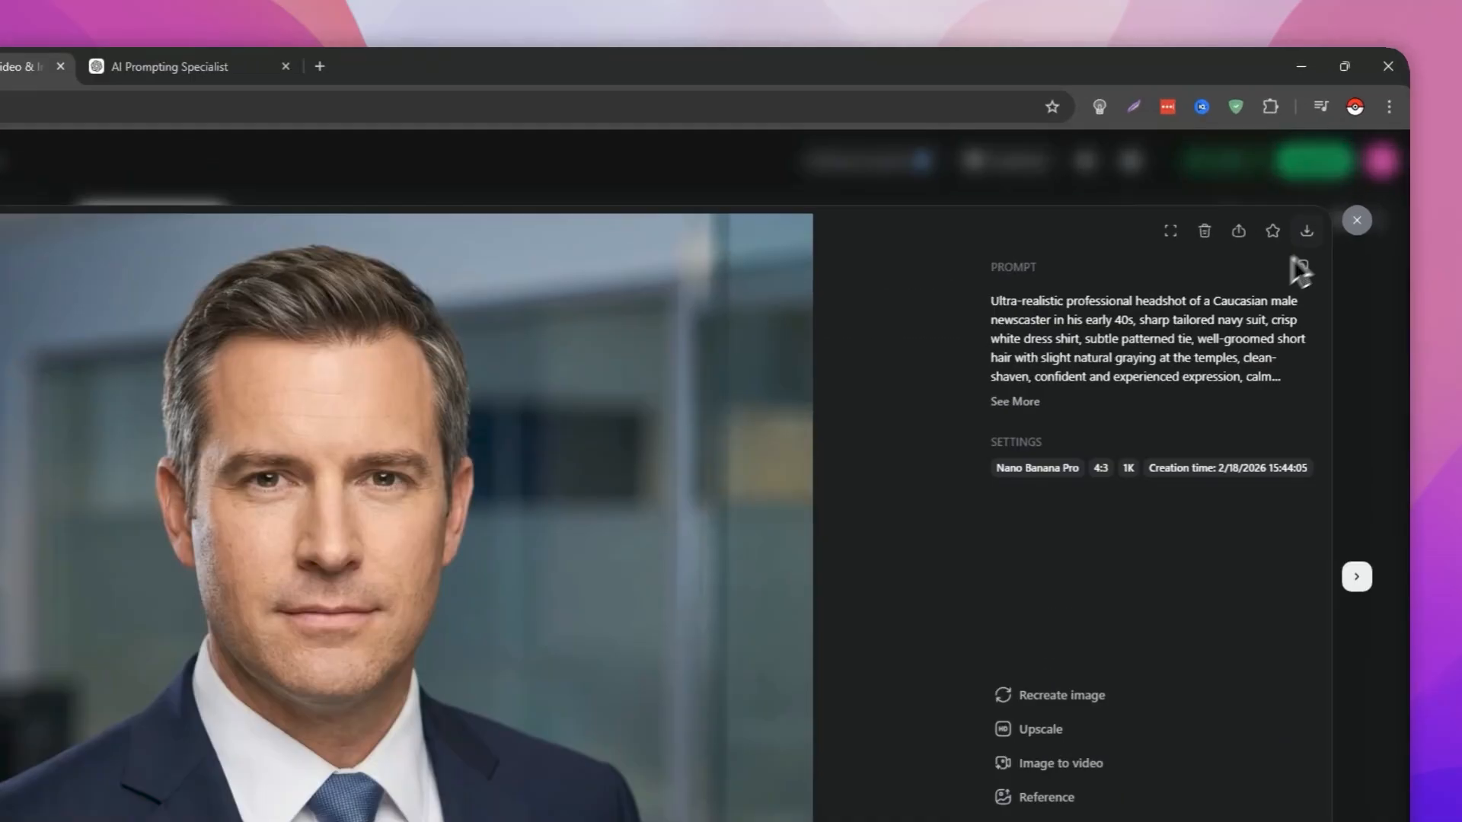
pyautogui.click(1370, 177)
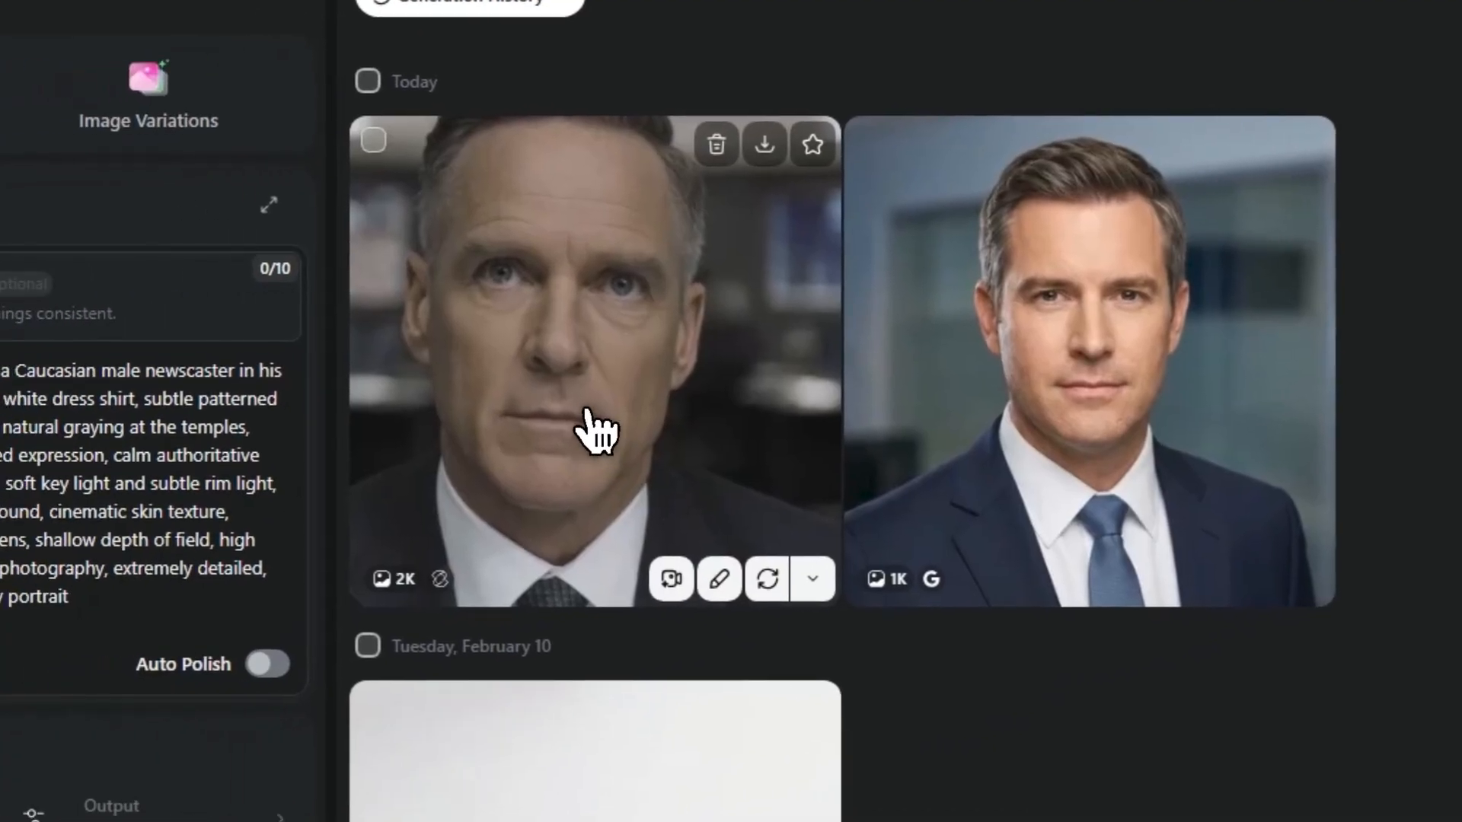
pyautogui.click(588, 410)
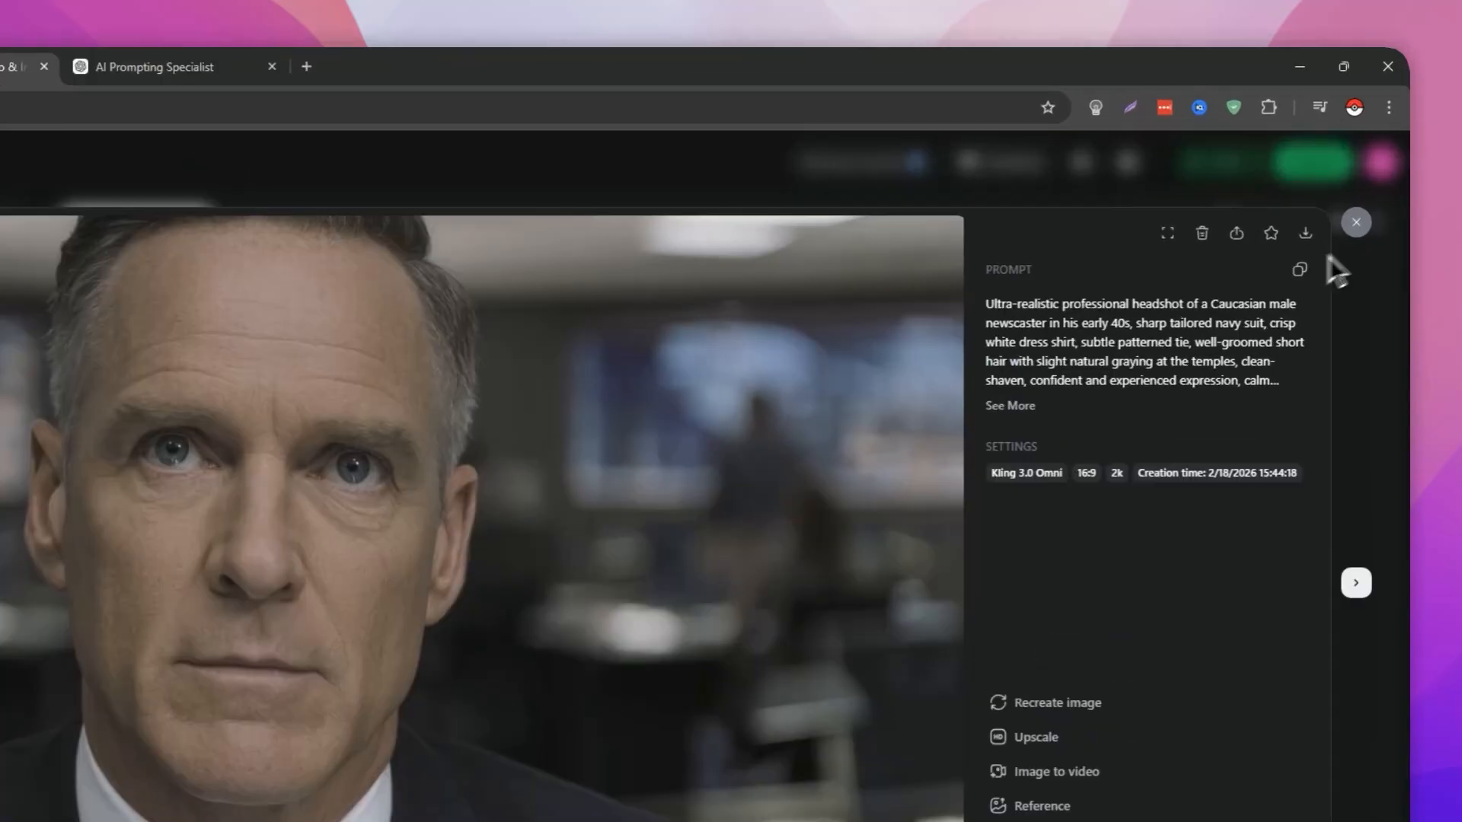
pyautogui.click(1370, 177)
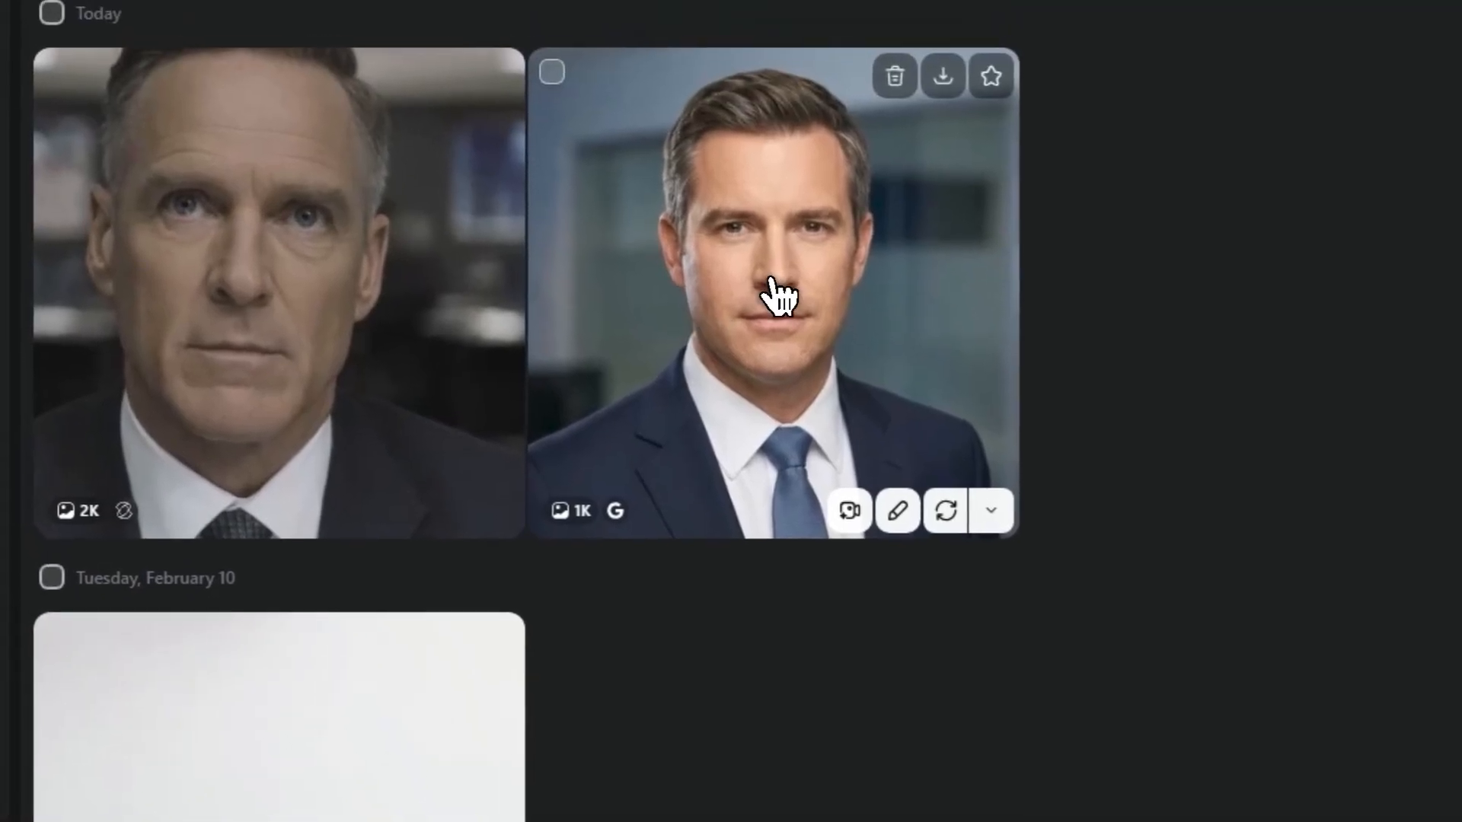
# Download the Nano Banana Pro newscaster portrait from its enlarged view and close the view
pyautogui.click(752, 249)
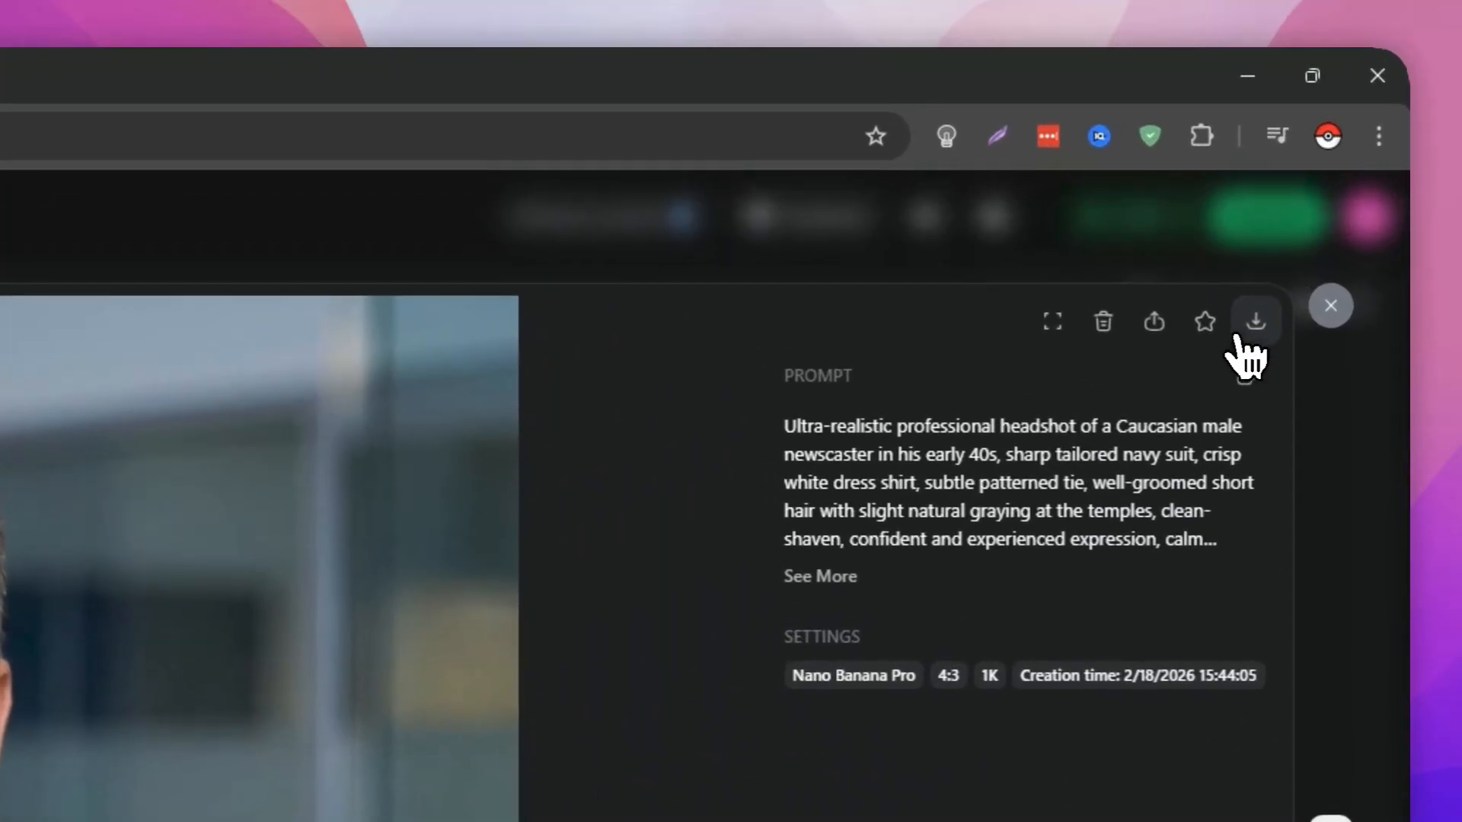
pyautogui.click(1332, 187)
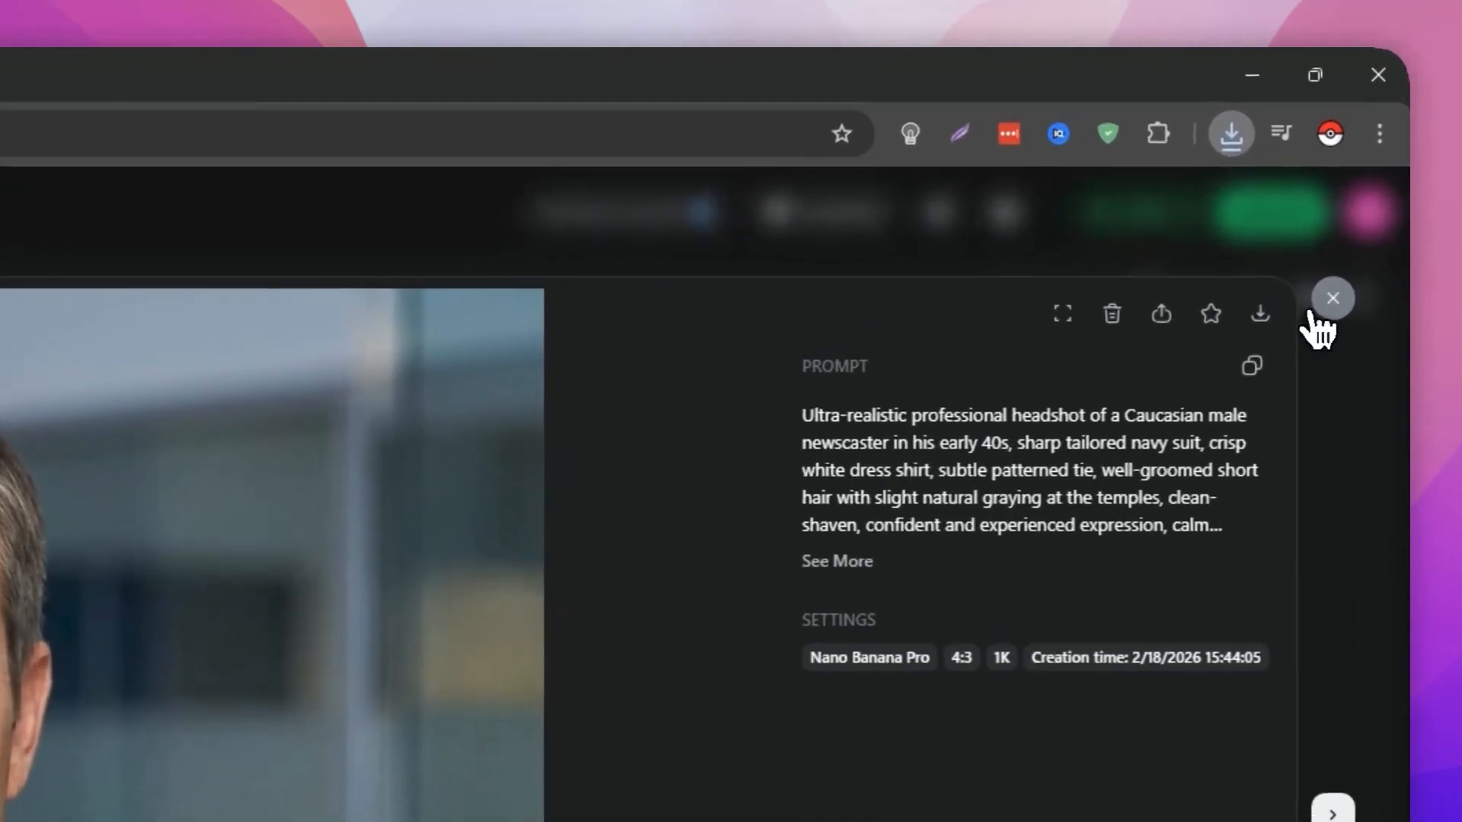
pyautogui.click(1369, 176)
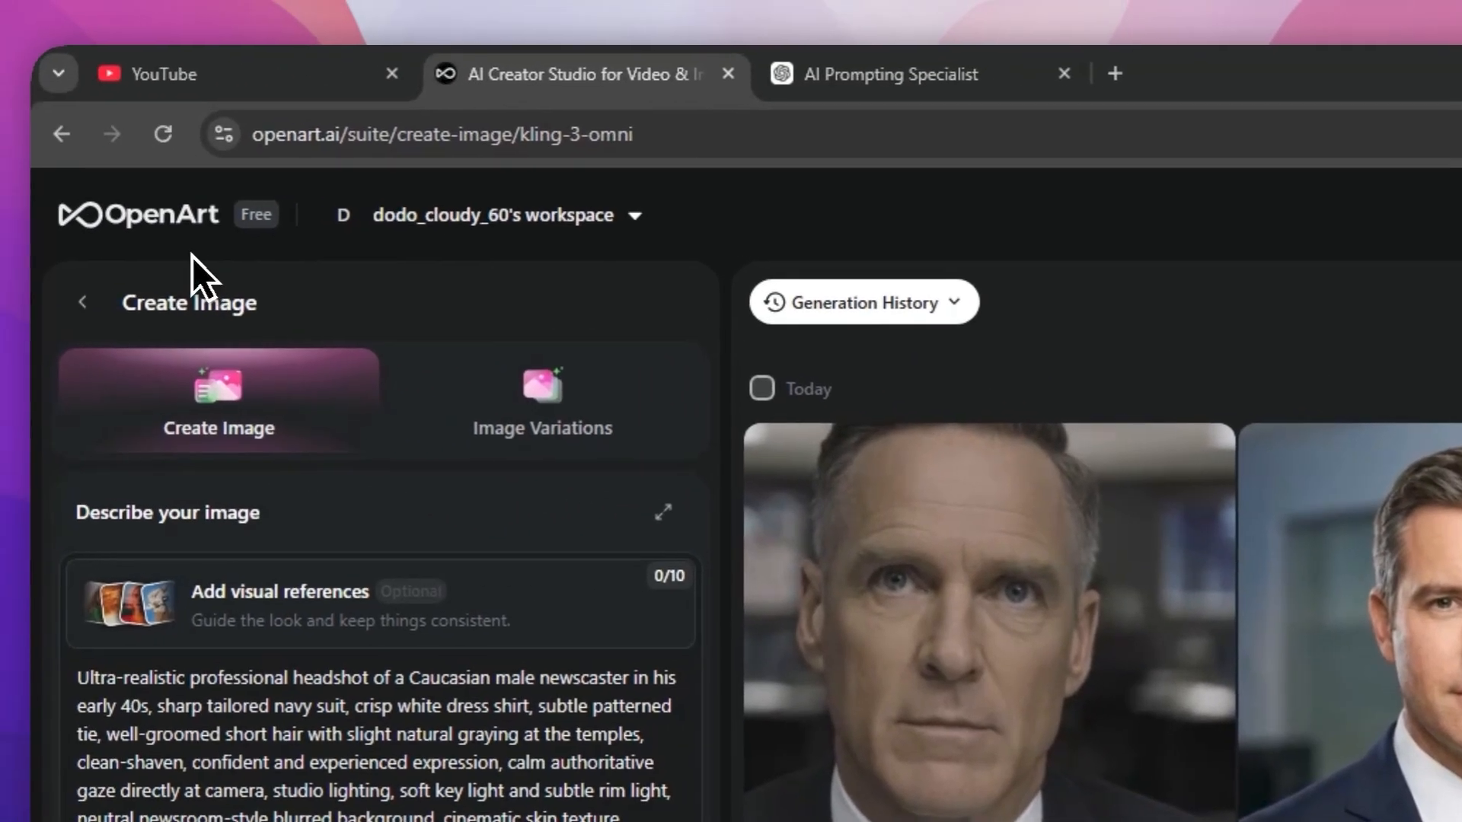
# Open the Character workspace from the OpenArt home page and check the Character Image quick start's character picker, closing it again
pyautogui.click(164, 219)
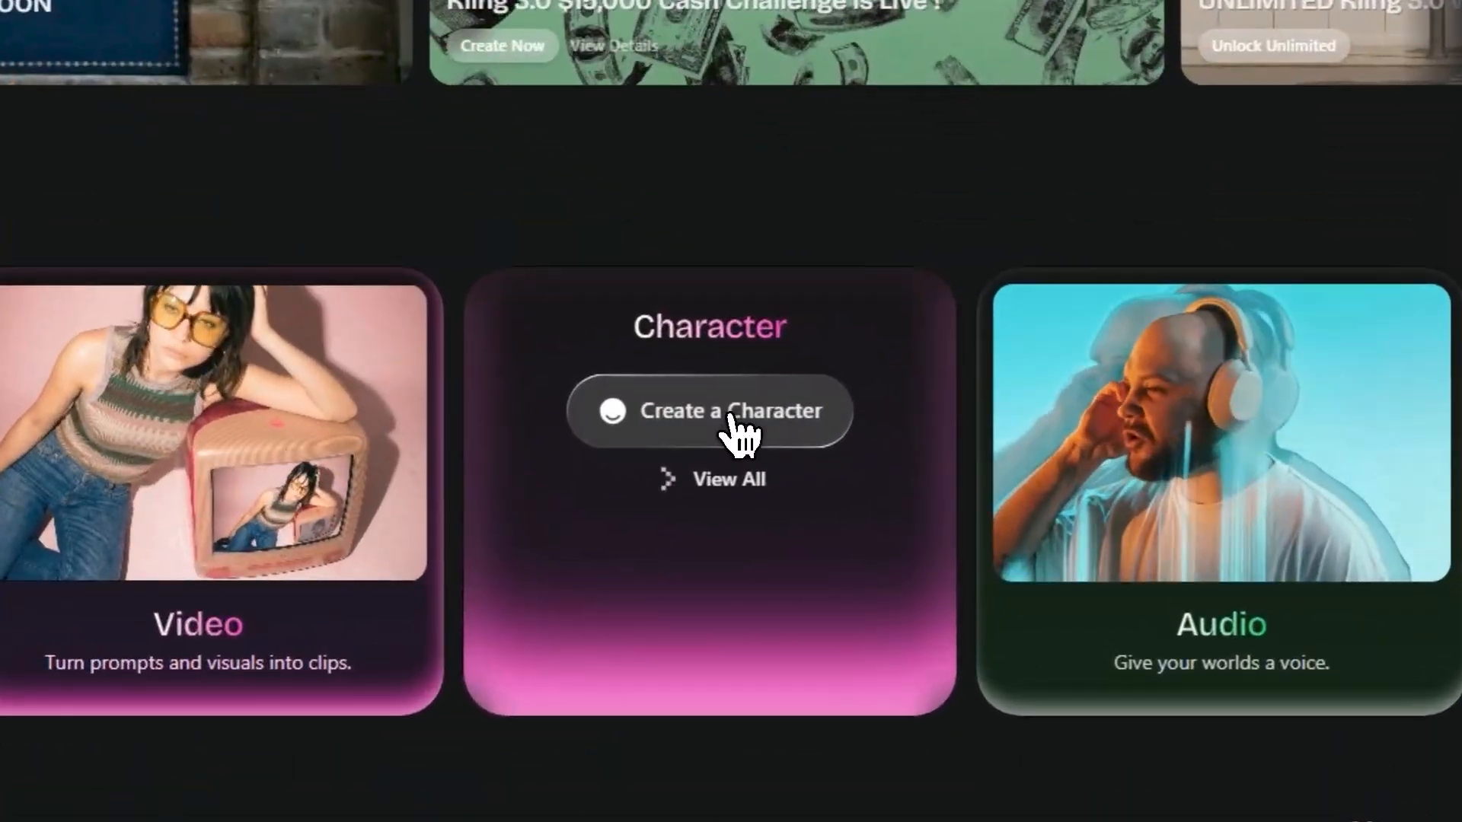
pyautogui.click(792, 442)
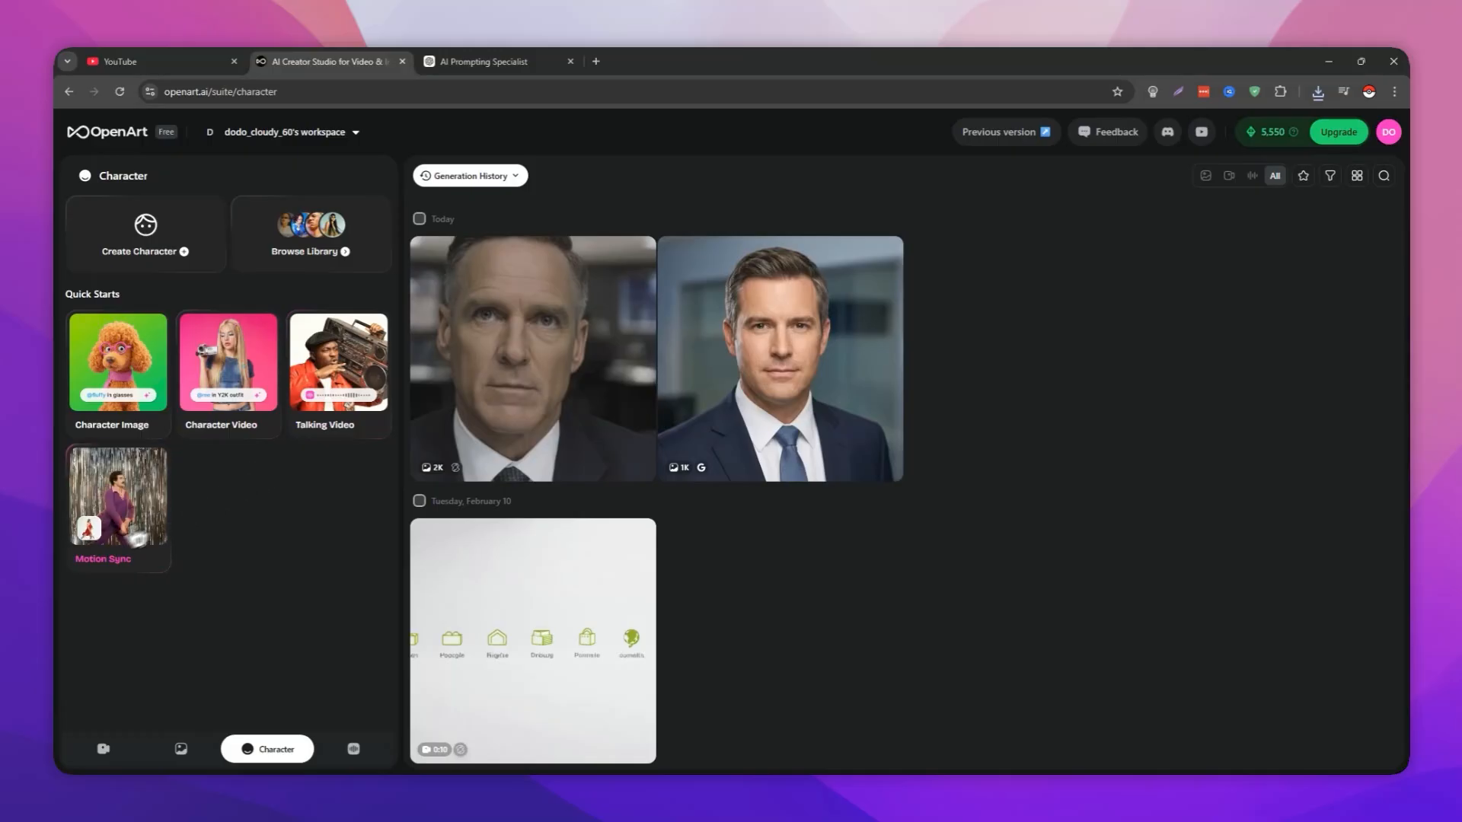
pyautogui.click(129, 431)
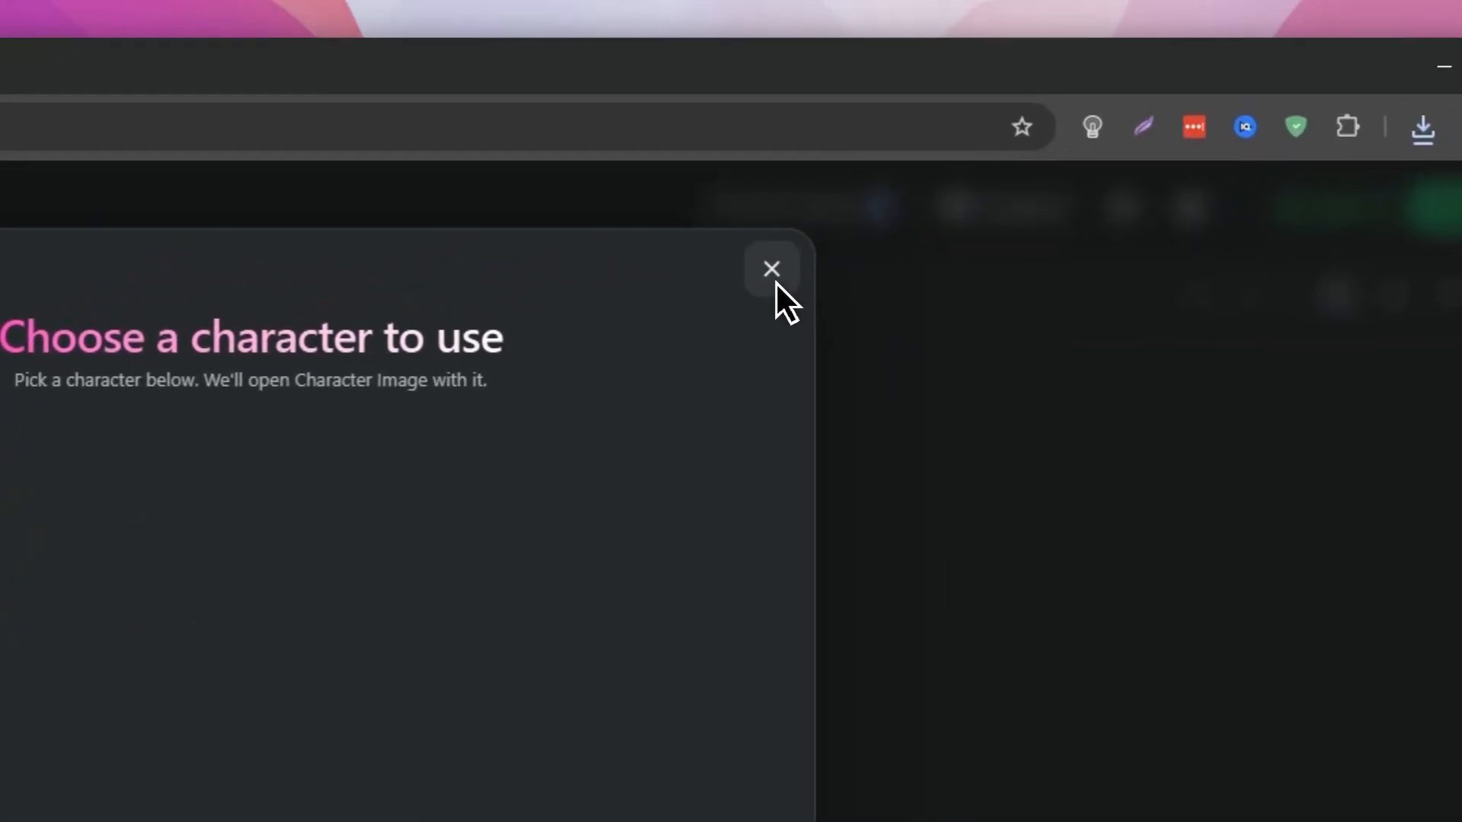
pyautogui.click(771, 273)
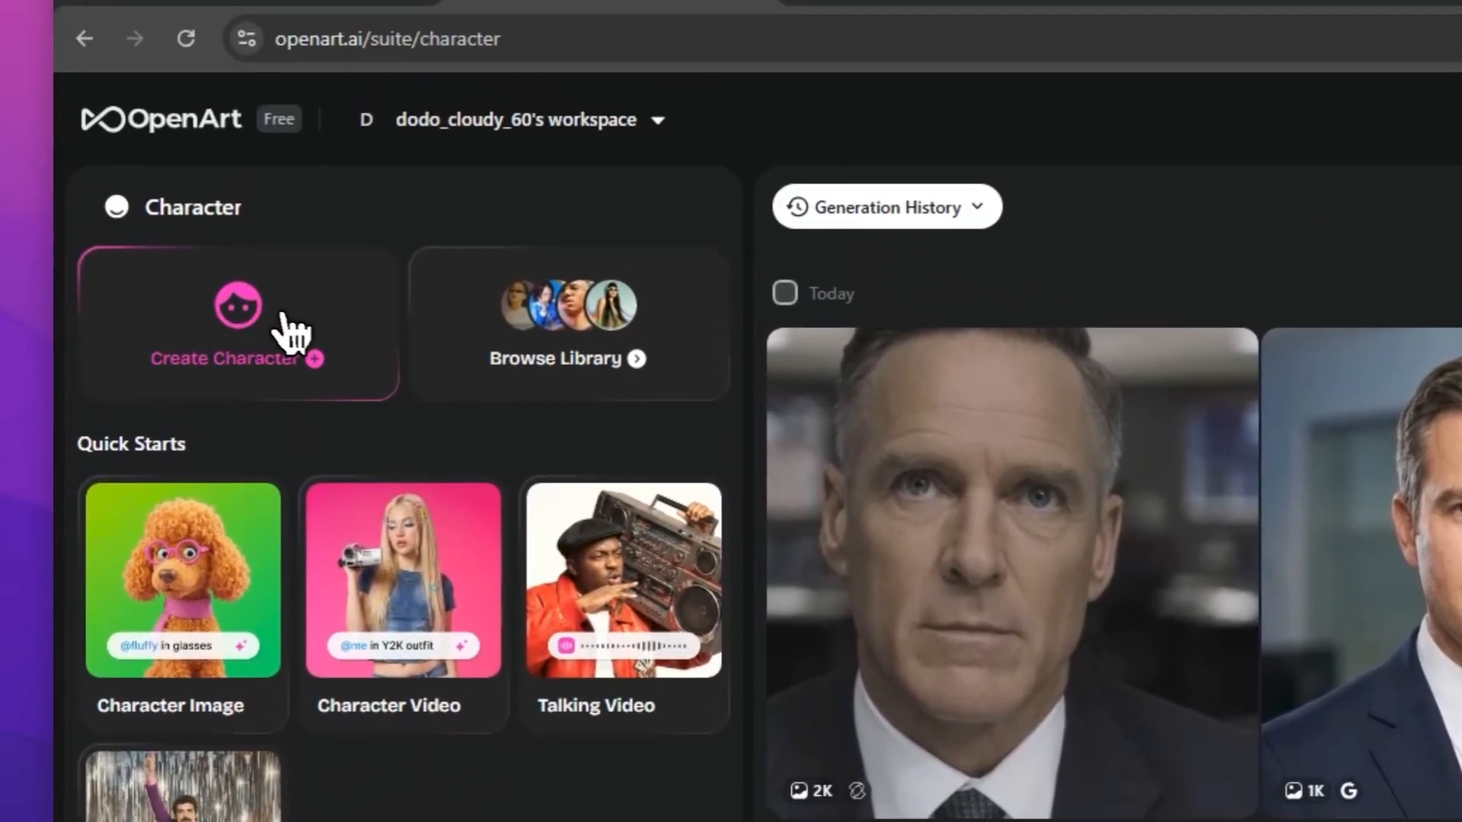
# Start a new creation of type Character, built from an image, and use the Nano Banana Pro newscaster portrait as its source
pyautogui.click(183, 19)
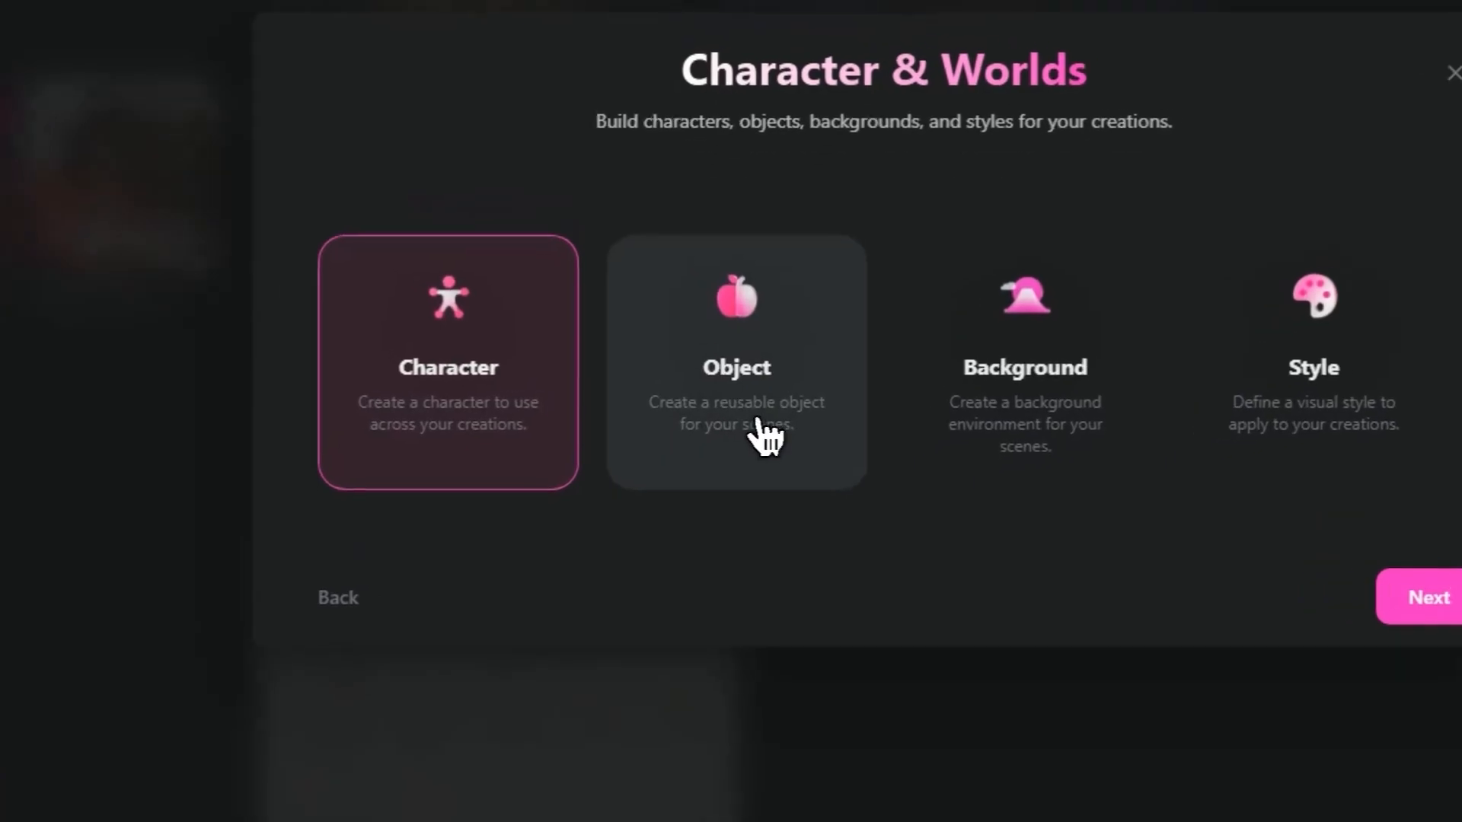
pyautogui.click(670, 488)
pyautogui.click(952, 457)
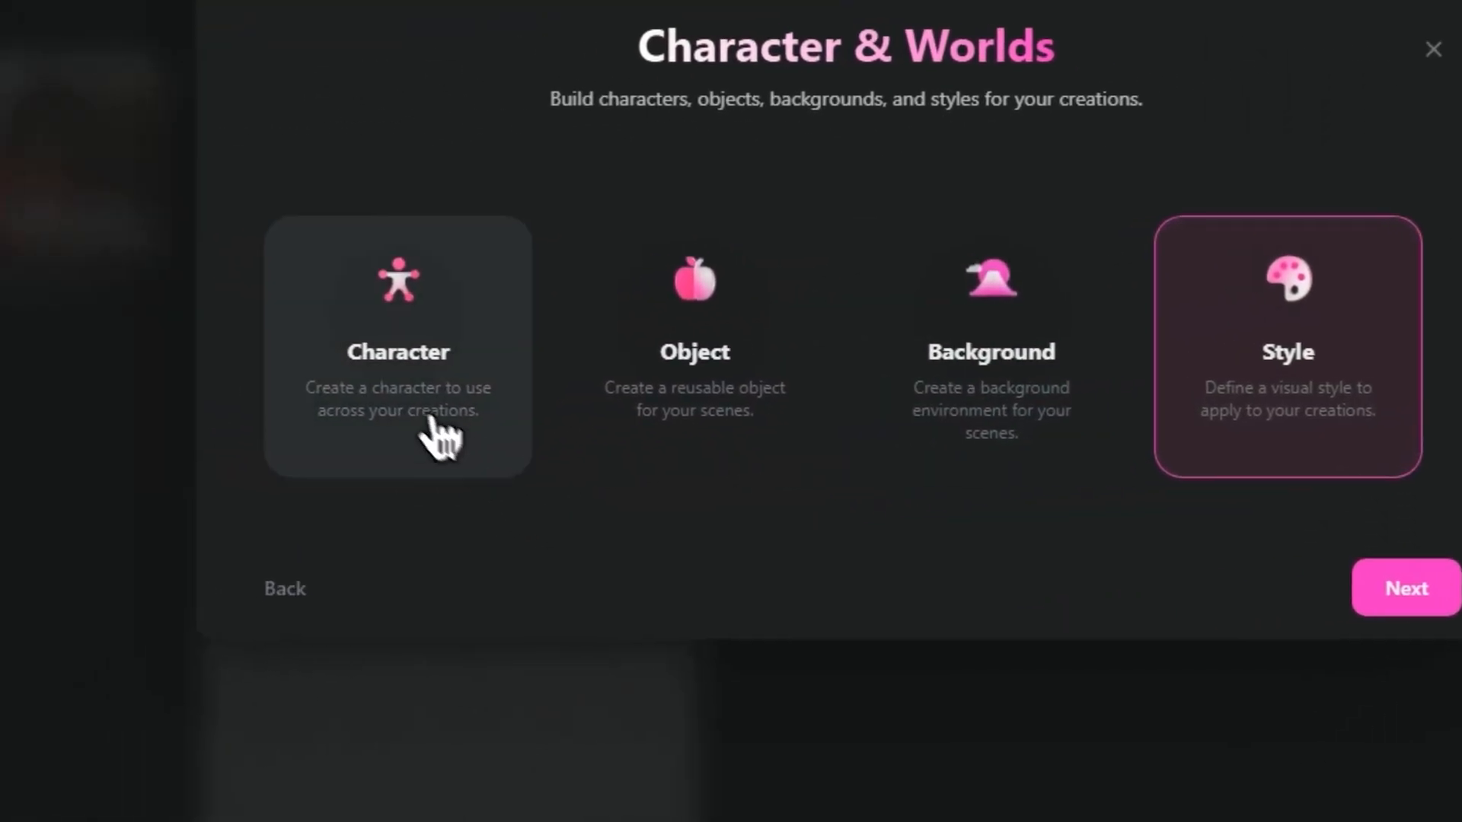
pyautogui.click(99, 487)
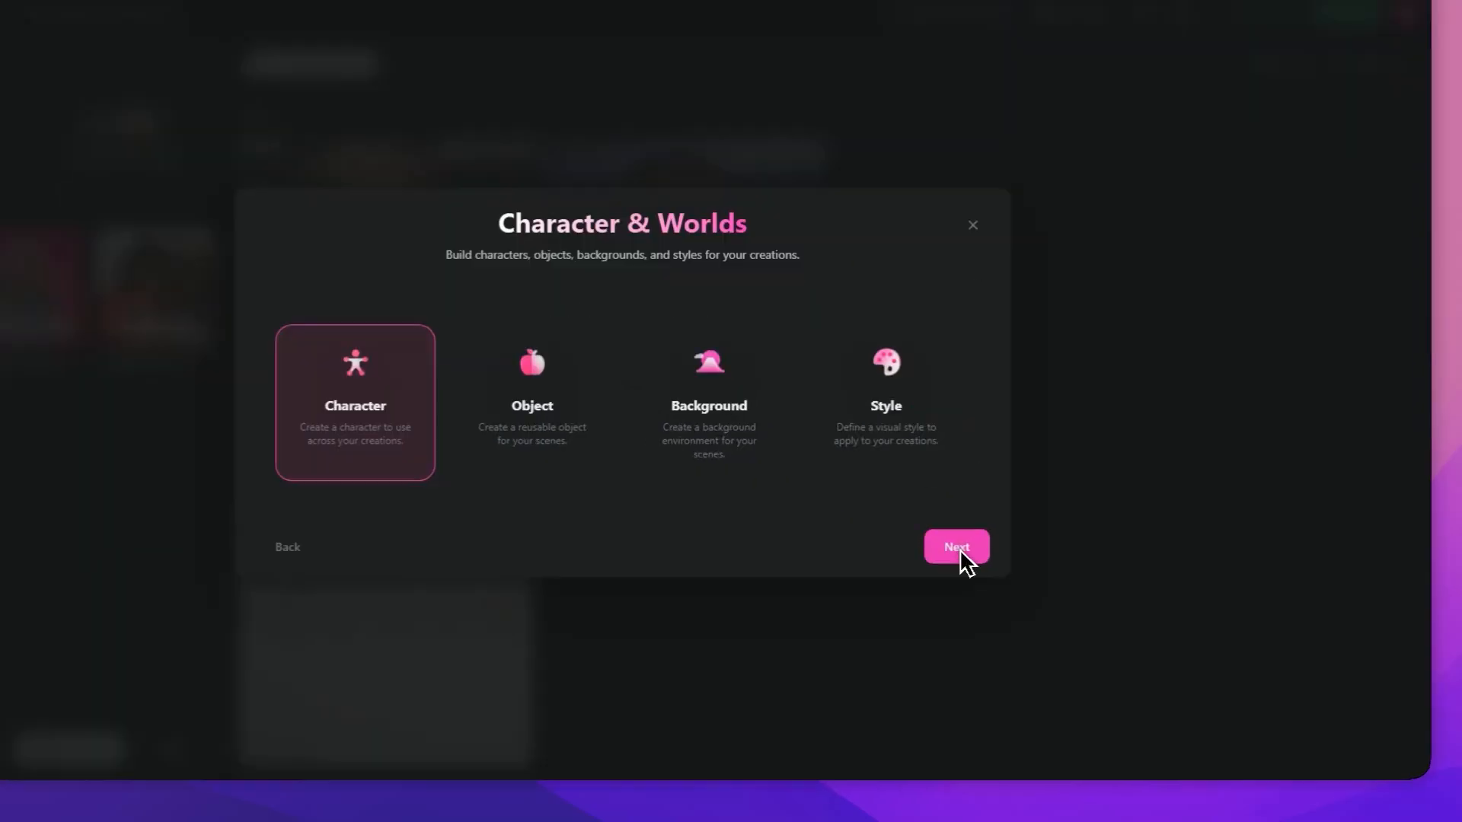
pyautogui.click(1012, 579)
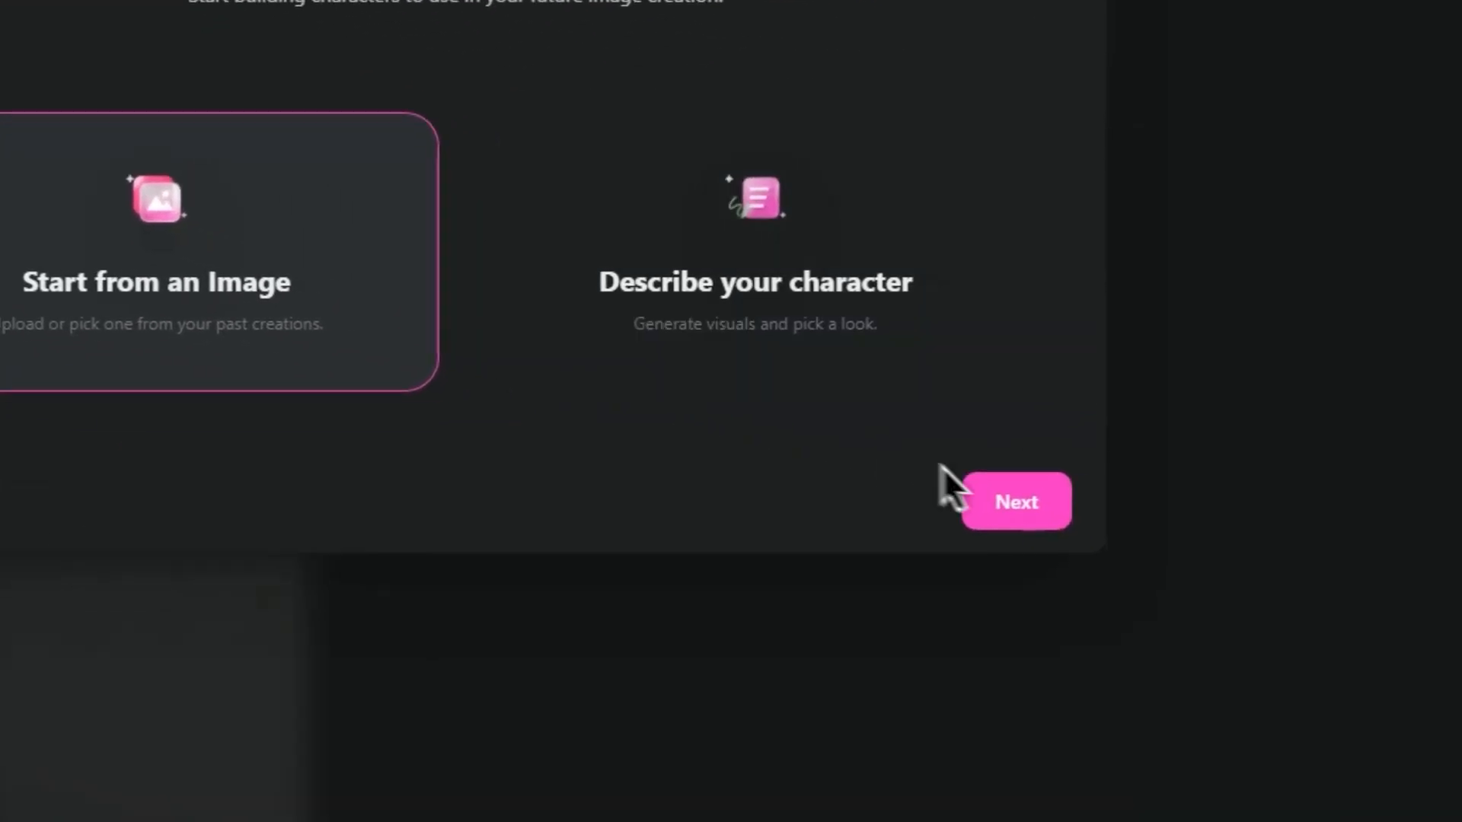
pyautogui.click(1013, 583)
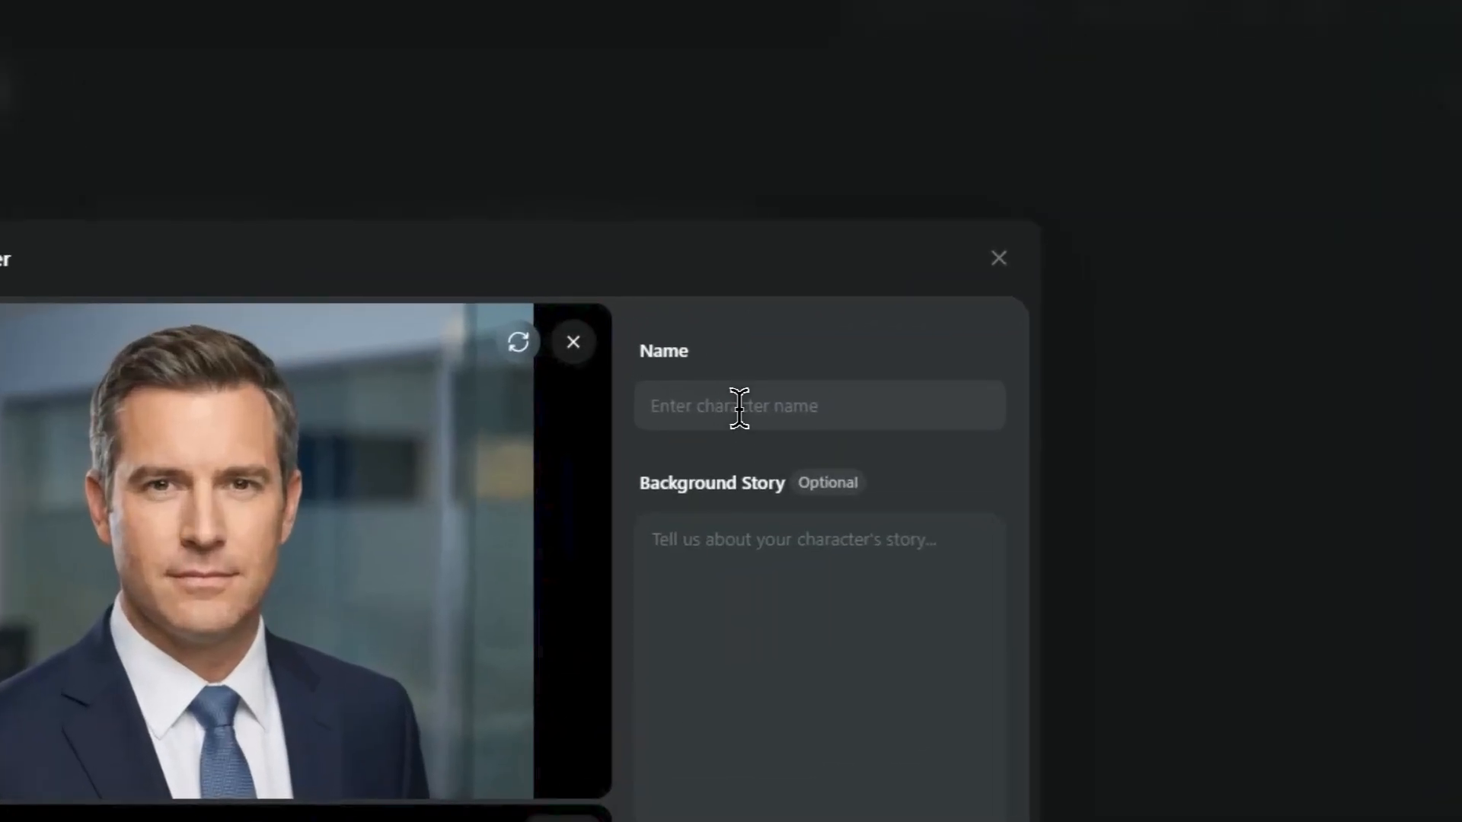
# Name the character, add a background story about a 45 year-old news caster with over 20 years in the news industry, and create it
pyautogui.click(739, 409)
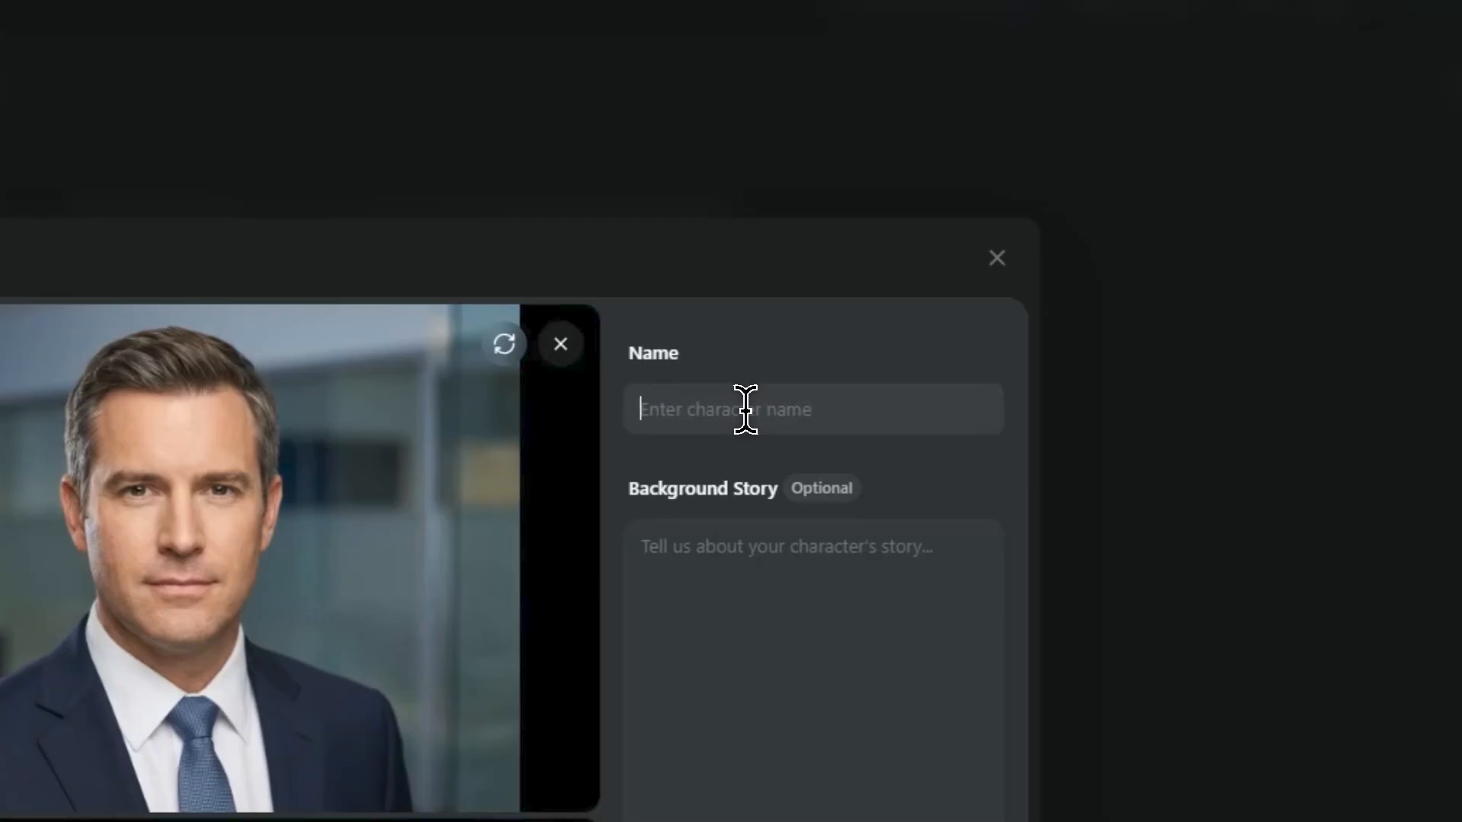
pyautogui.write('Eric')
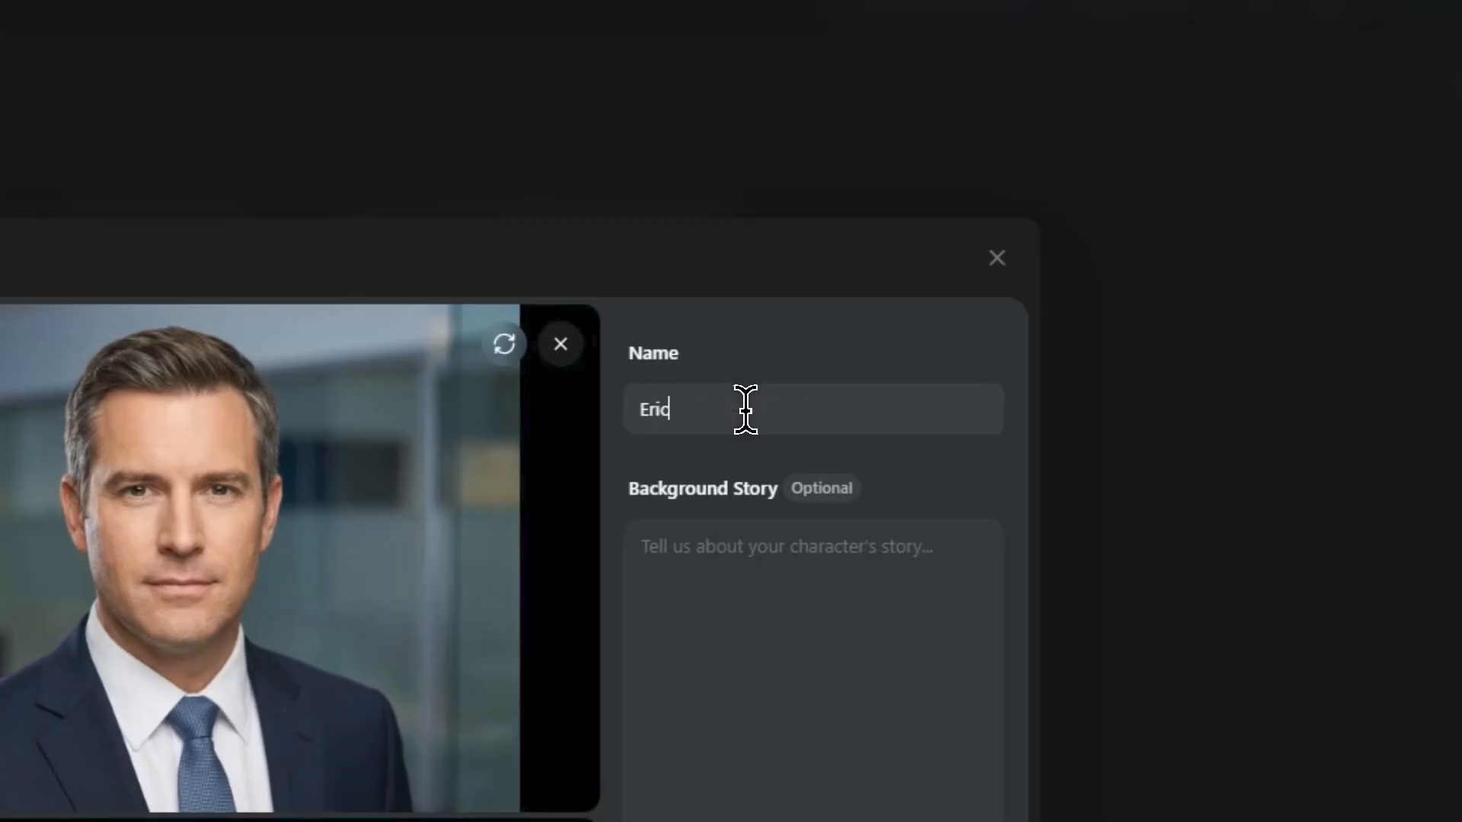
pyautogui.click(685, 545)
pyautogui.write('Eric')
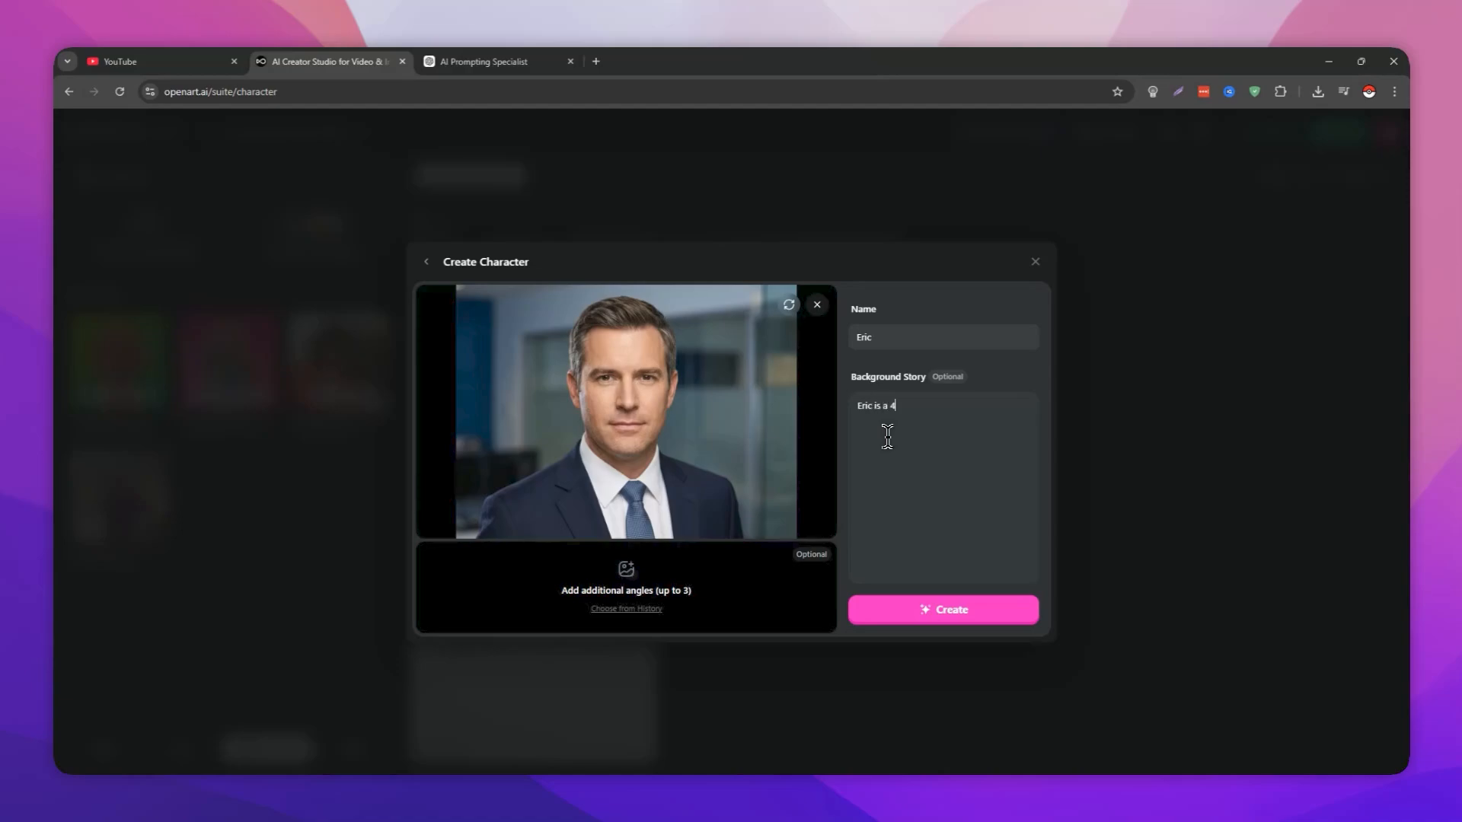
pyautogui.write('is a 45 yuear-=')
pyautogui.write('ter who has been in the news industry for')
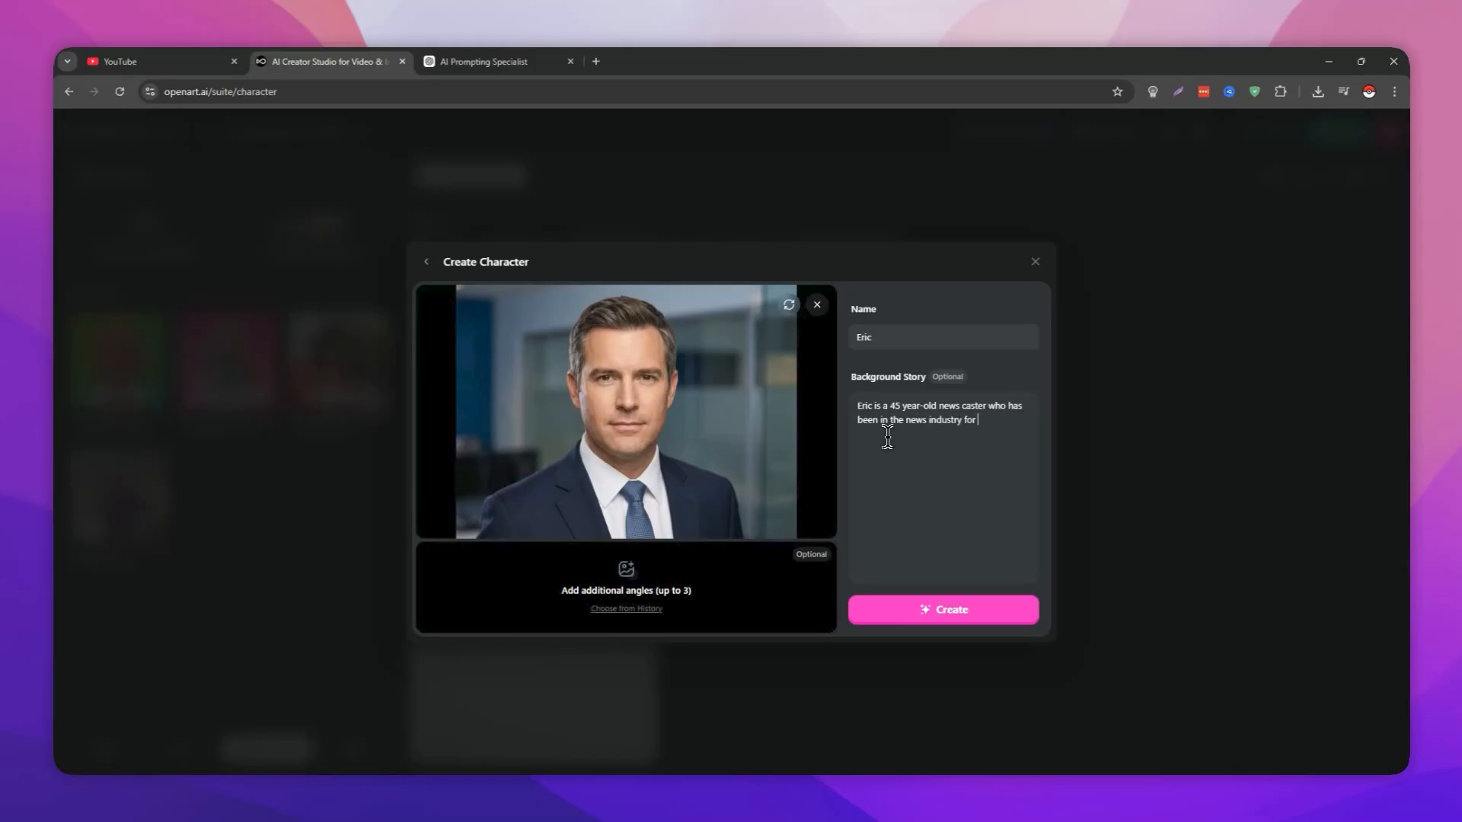
pyautogui.write(' over 20 years.')
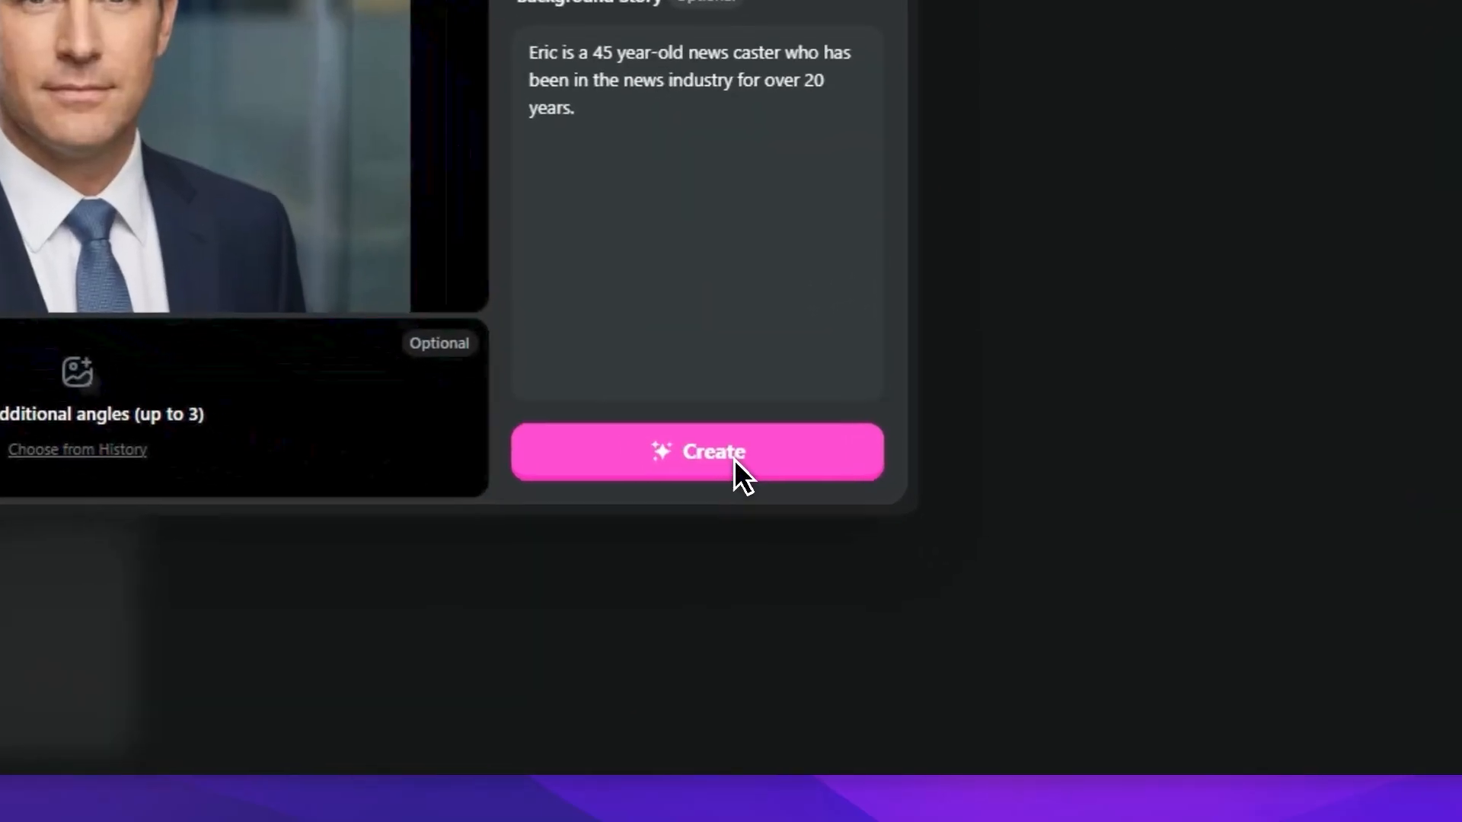
pyautogui.click(734, 459)
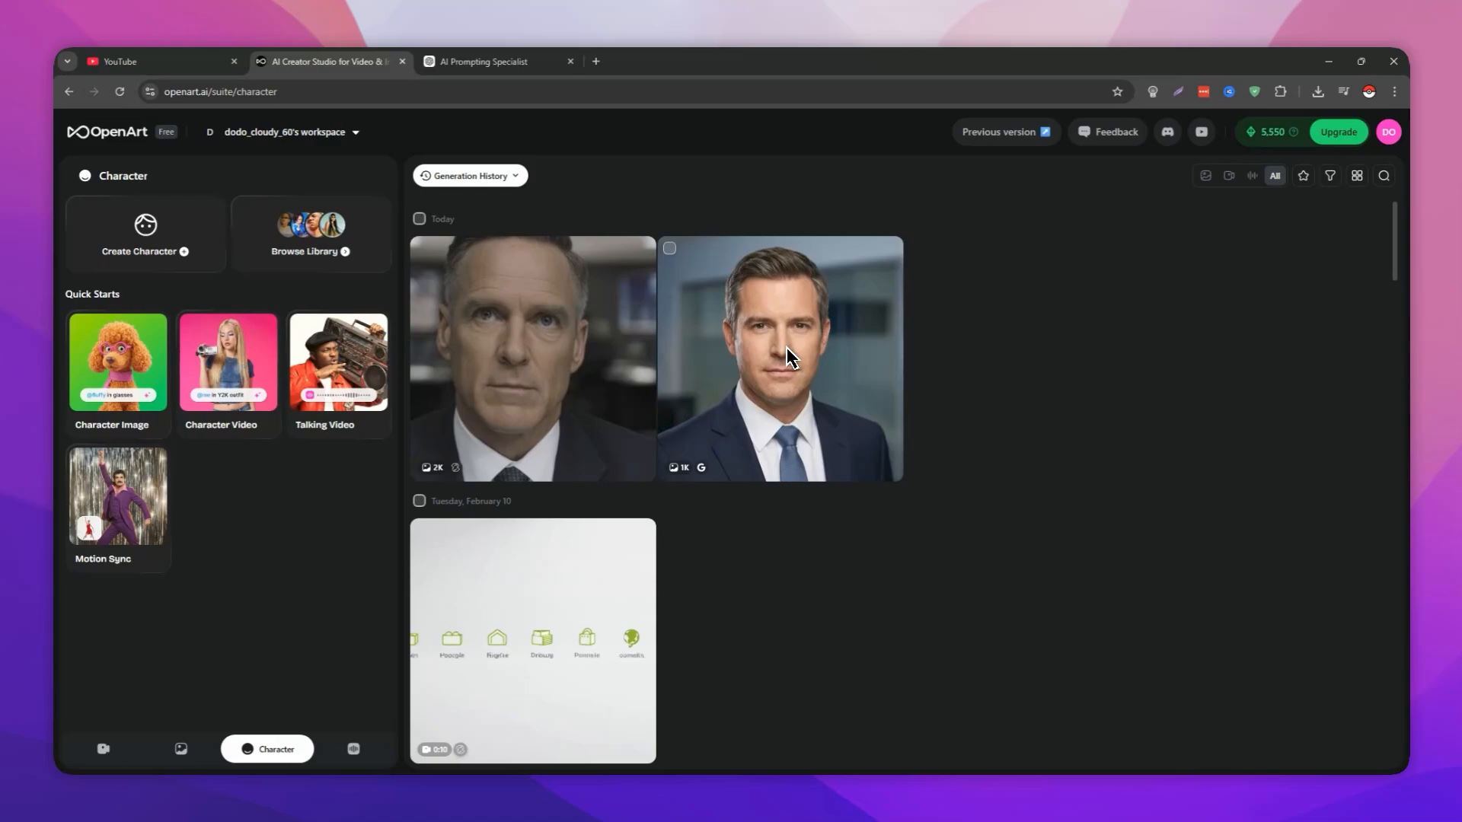
# Start a Character Image with the newly created newscaster character
pyautogui.moveTo(634, 392)
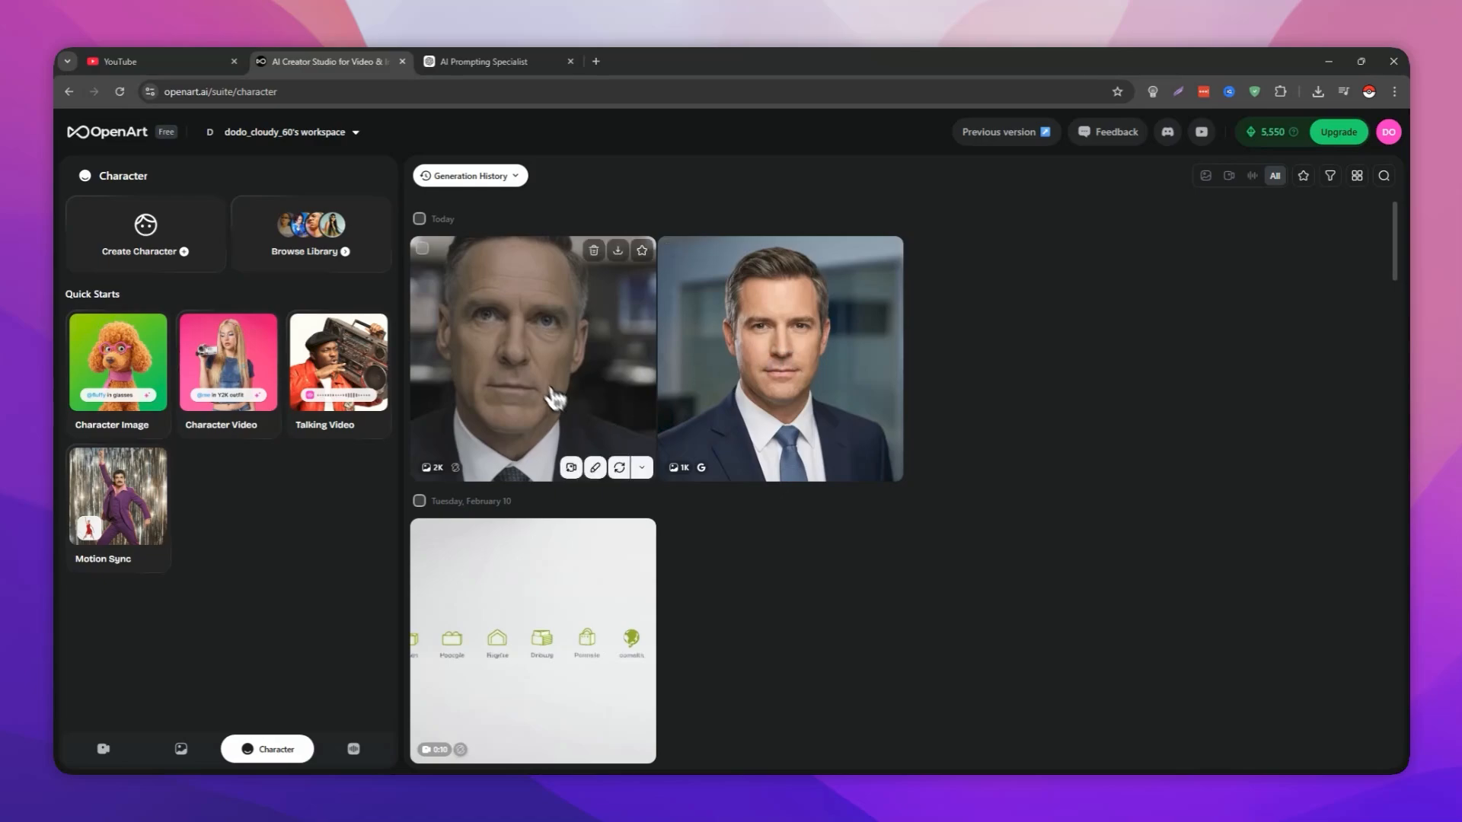
pyautogui.click(118, 365)
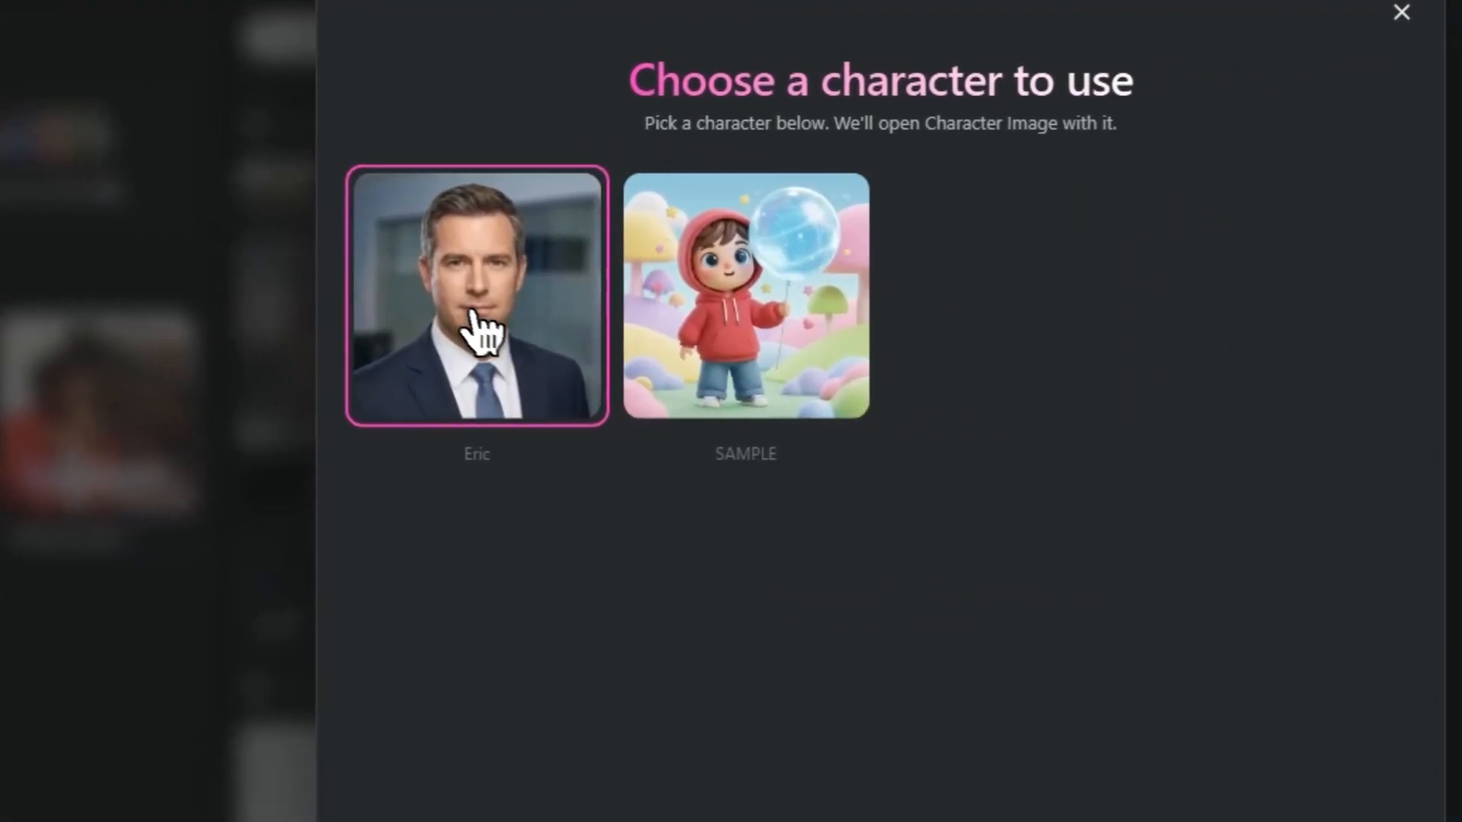
pyautogui.click(688, 336)
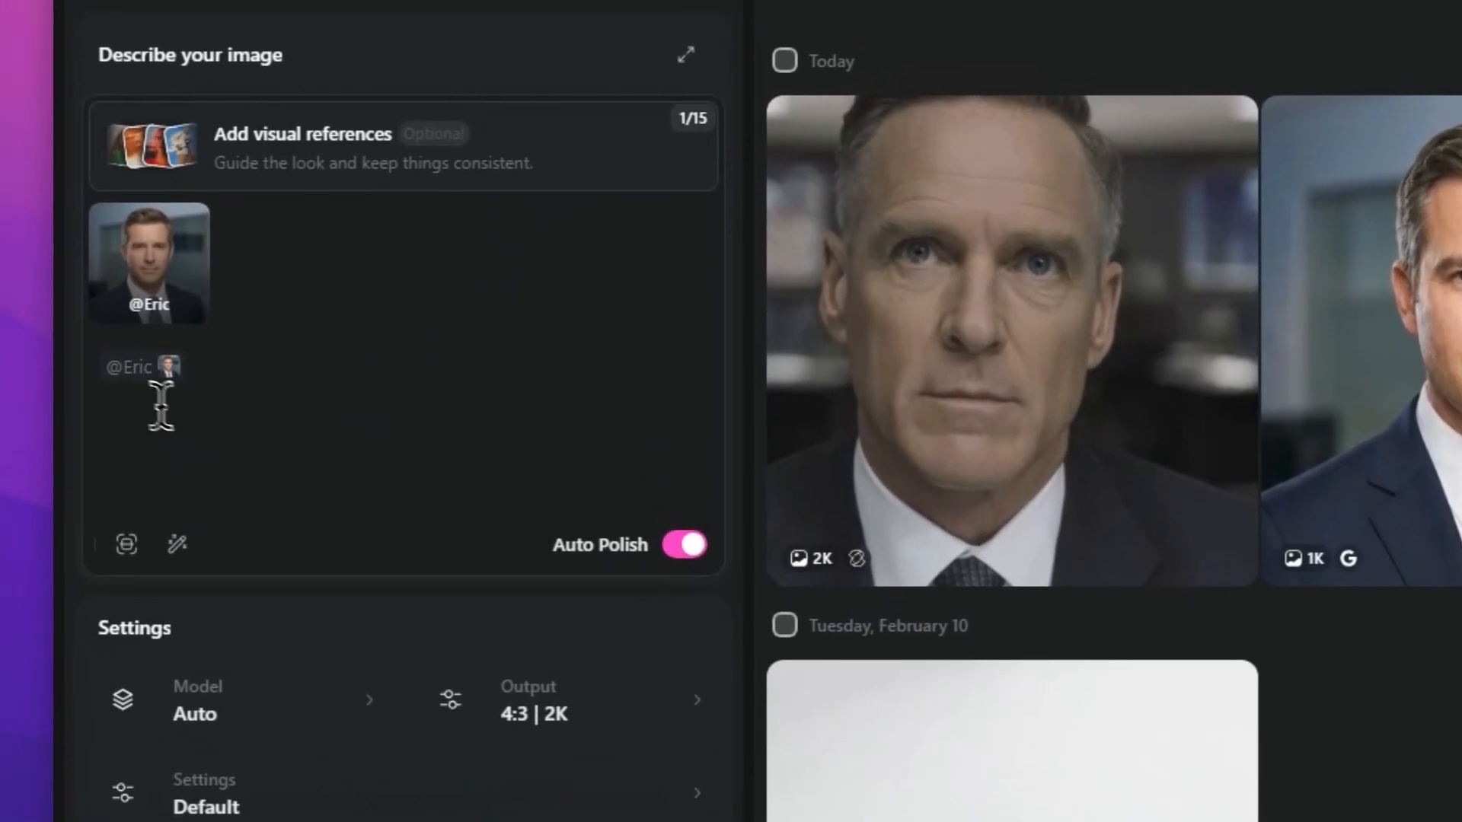
# Describe the character in the make-up room before his live news show, browsing his smartphone on the makeup chair, looking down with a faint smile
pyautogui.moveTo(113, 373); pyautogui.dragTo(156, 371)
pyautogui.click(263, 408)
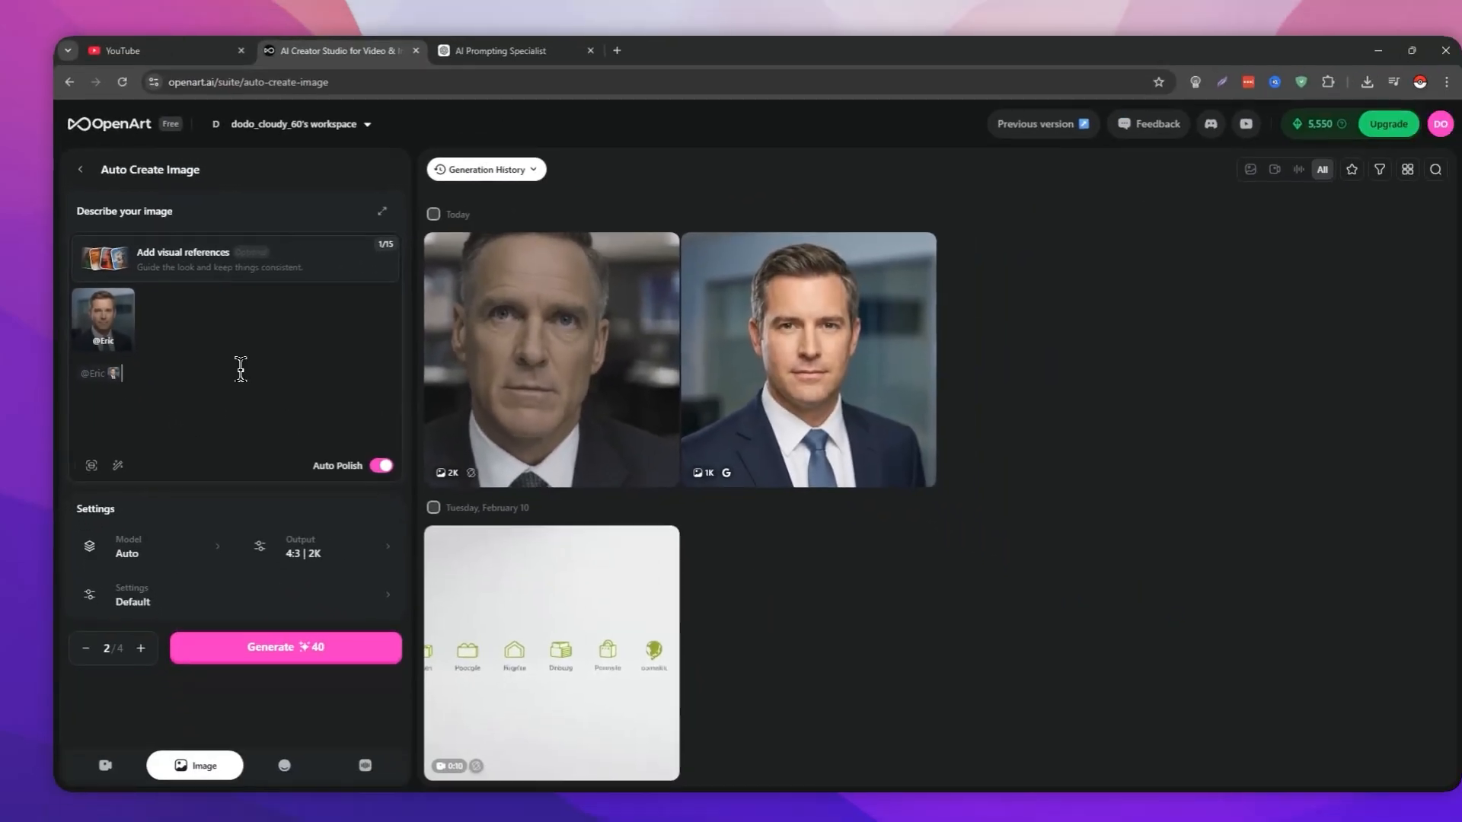
pyautogui.write('is')
pyautogui.write(' in the ')
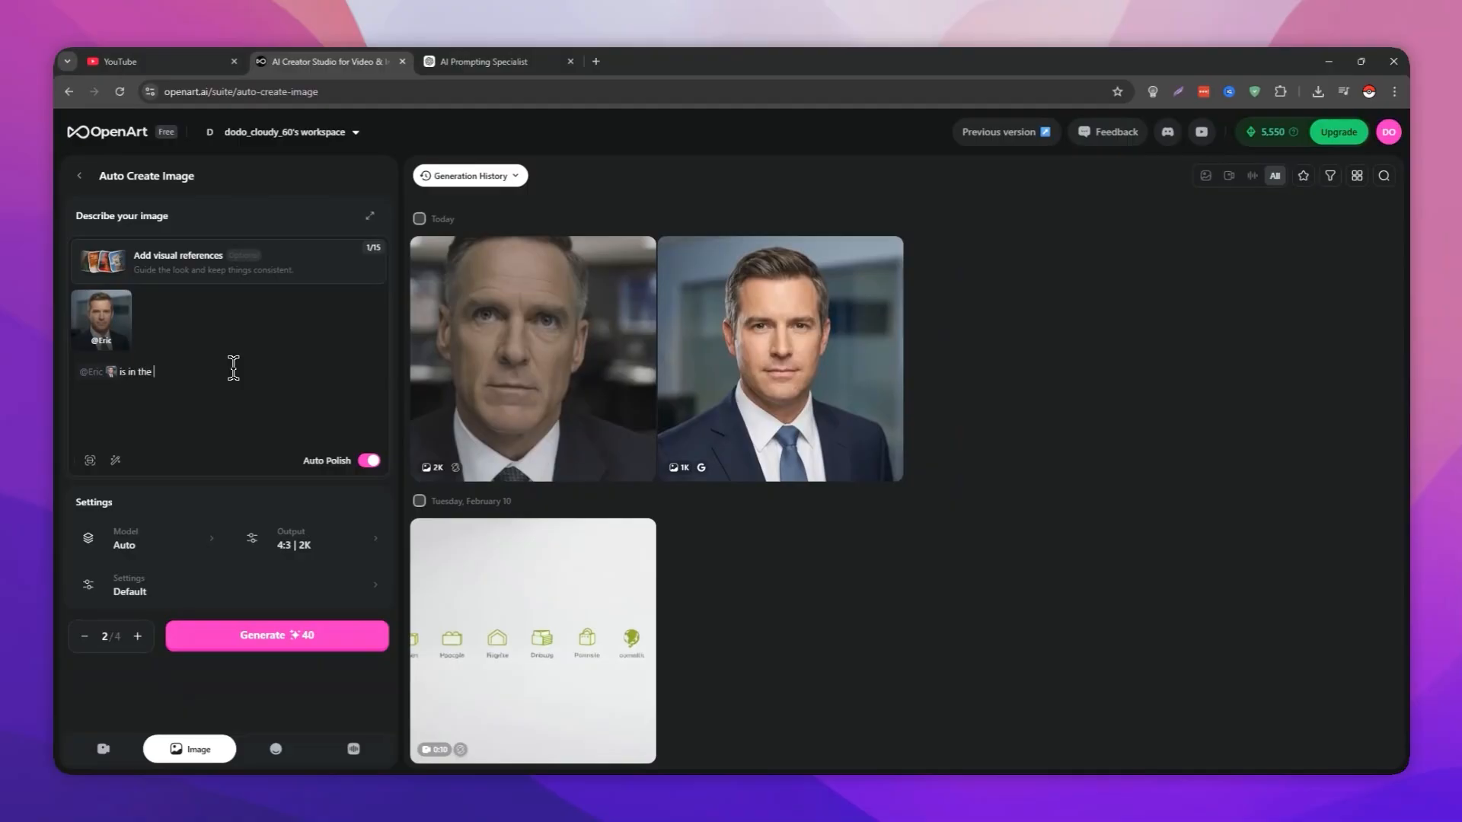
pyautogui.write('make-up room before his live ne')
pyautogui.write('ws show. he is waiting for')
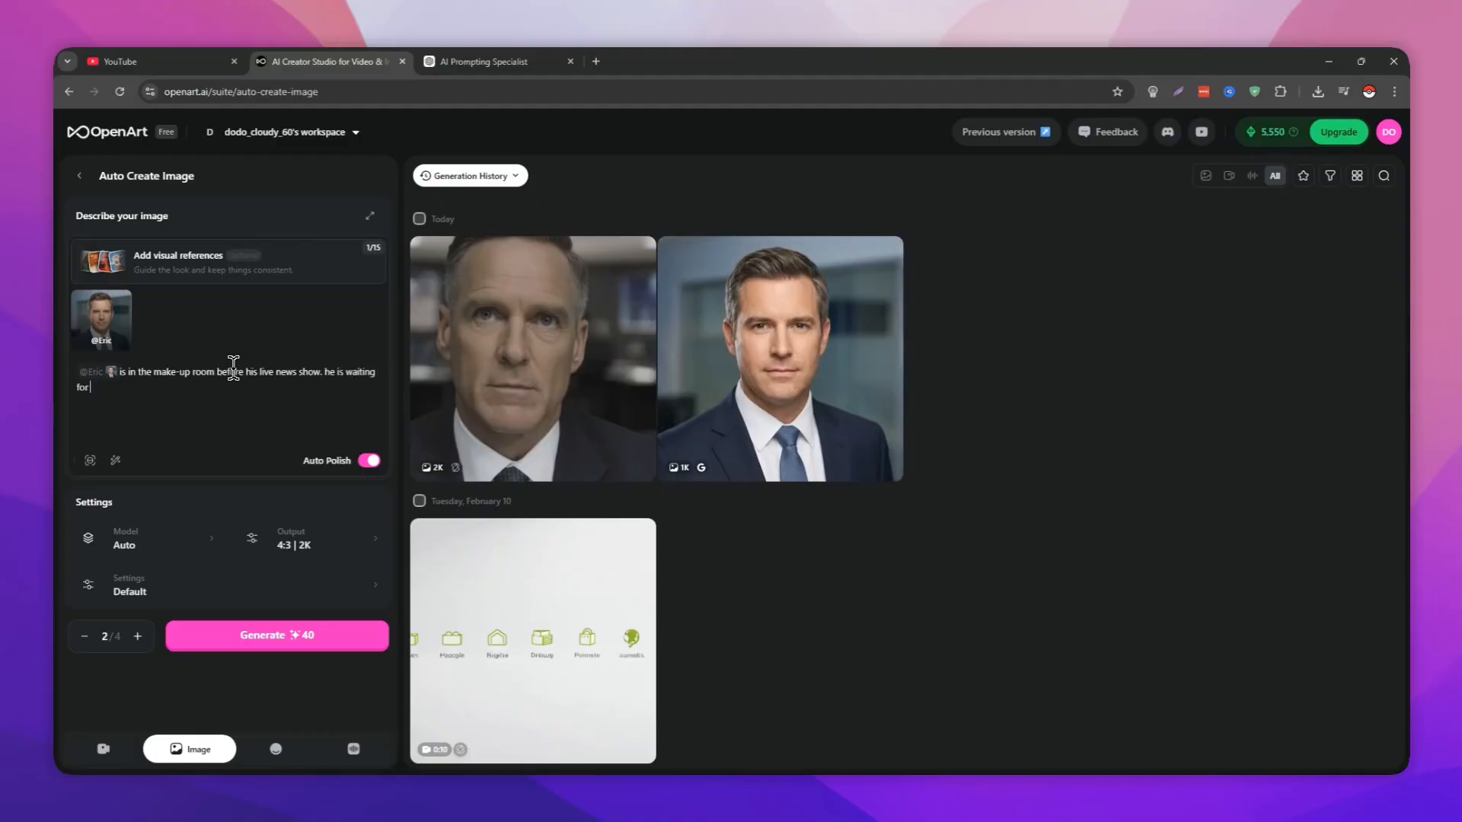
pyautogui.write(' his makeup artist as he browses the internet on his smartphon')
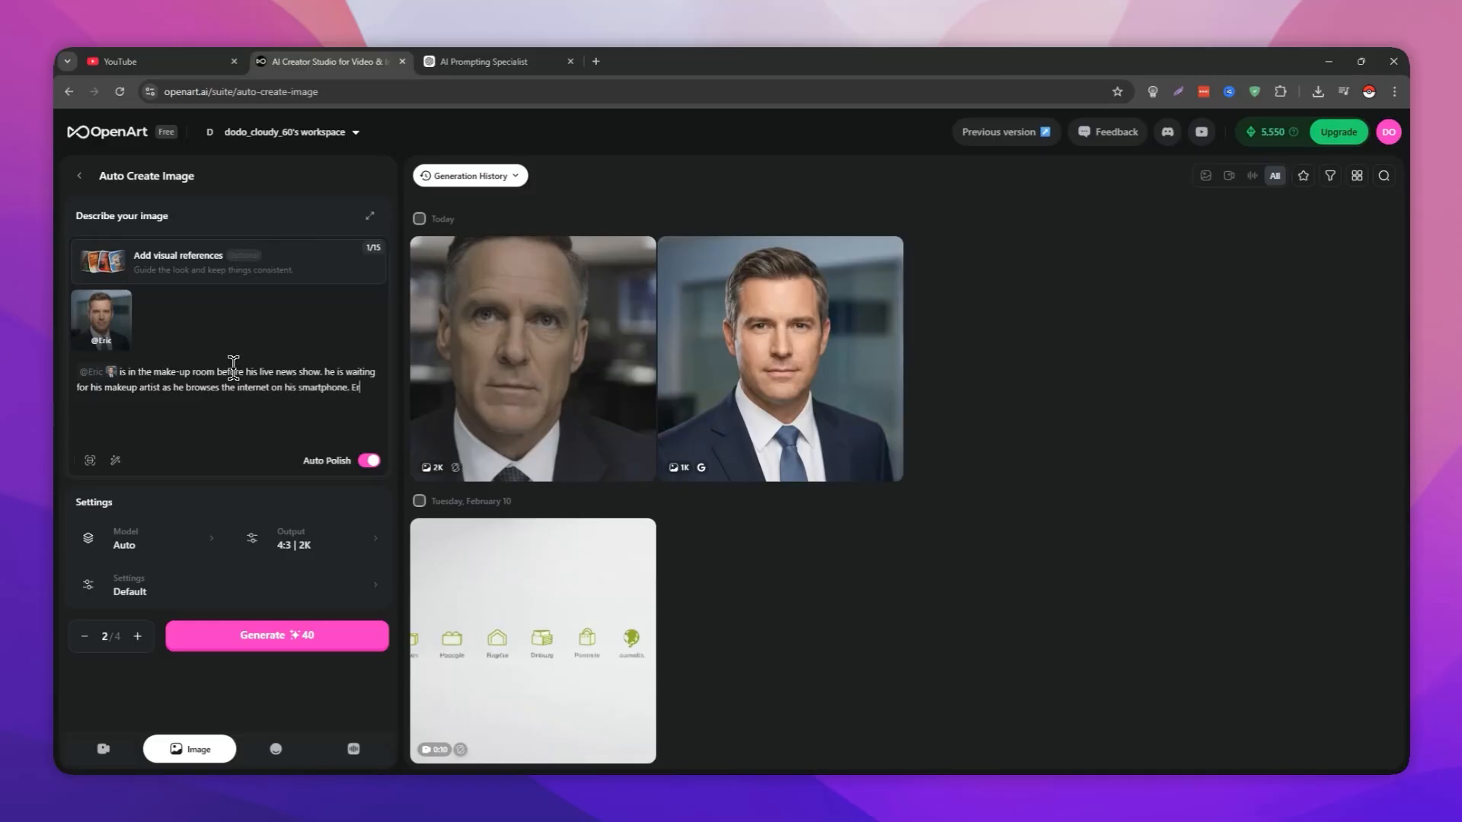
pyautogui.write('e. He is looking dow')
pyautogui.write('n with a faint smi')
pyautogui.write('le on his fac')
pyautogui.write('e. He is sitting on the maek')
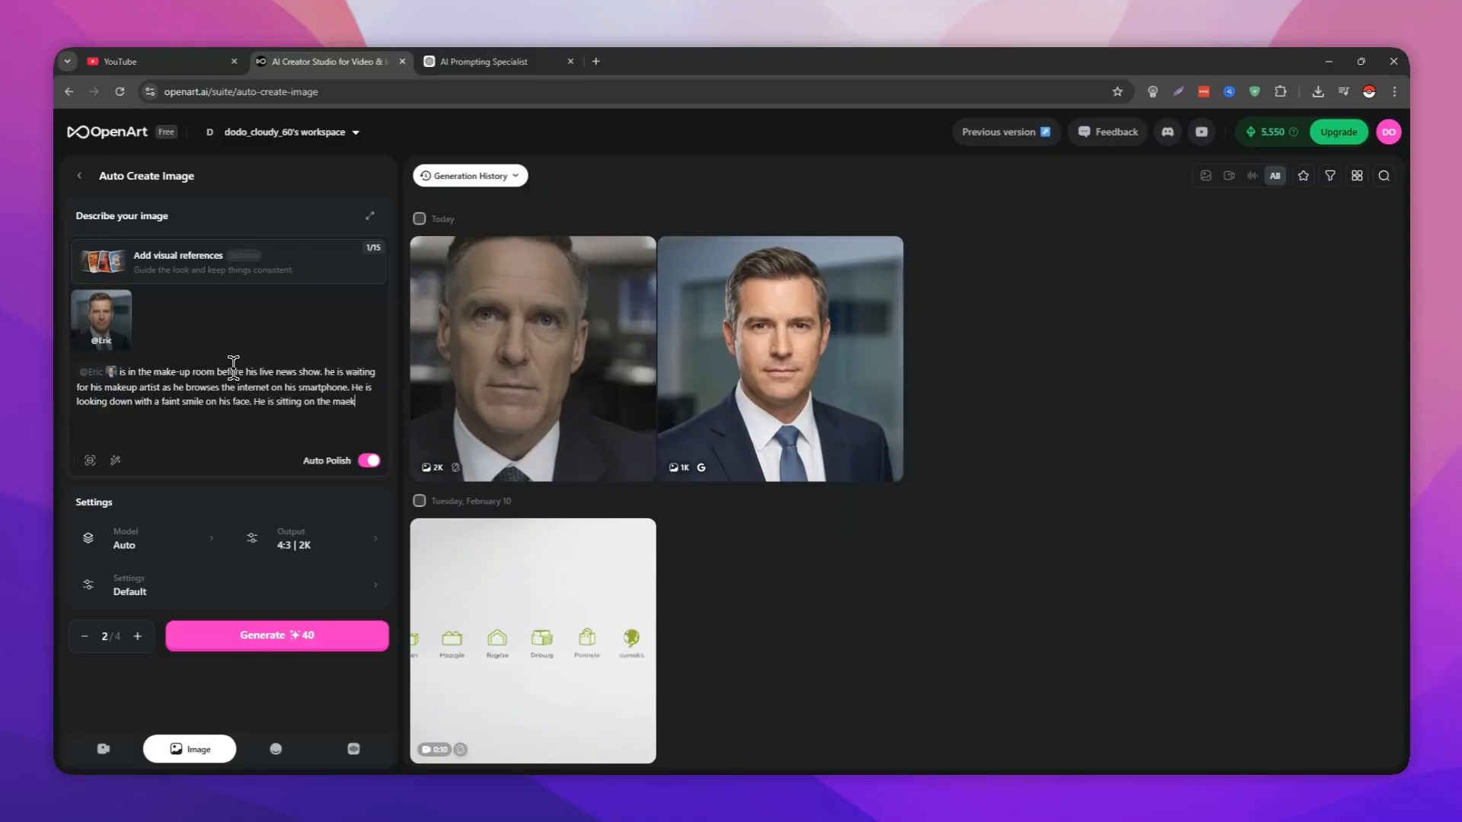
pyautogui.write('p chair')
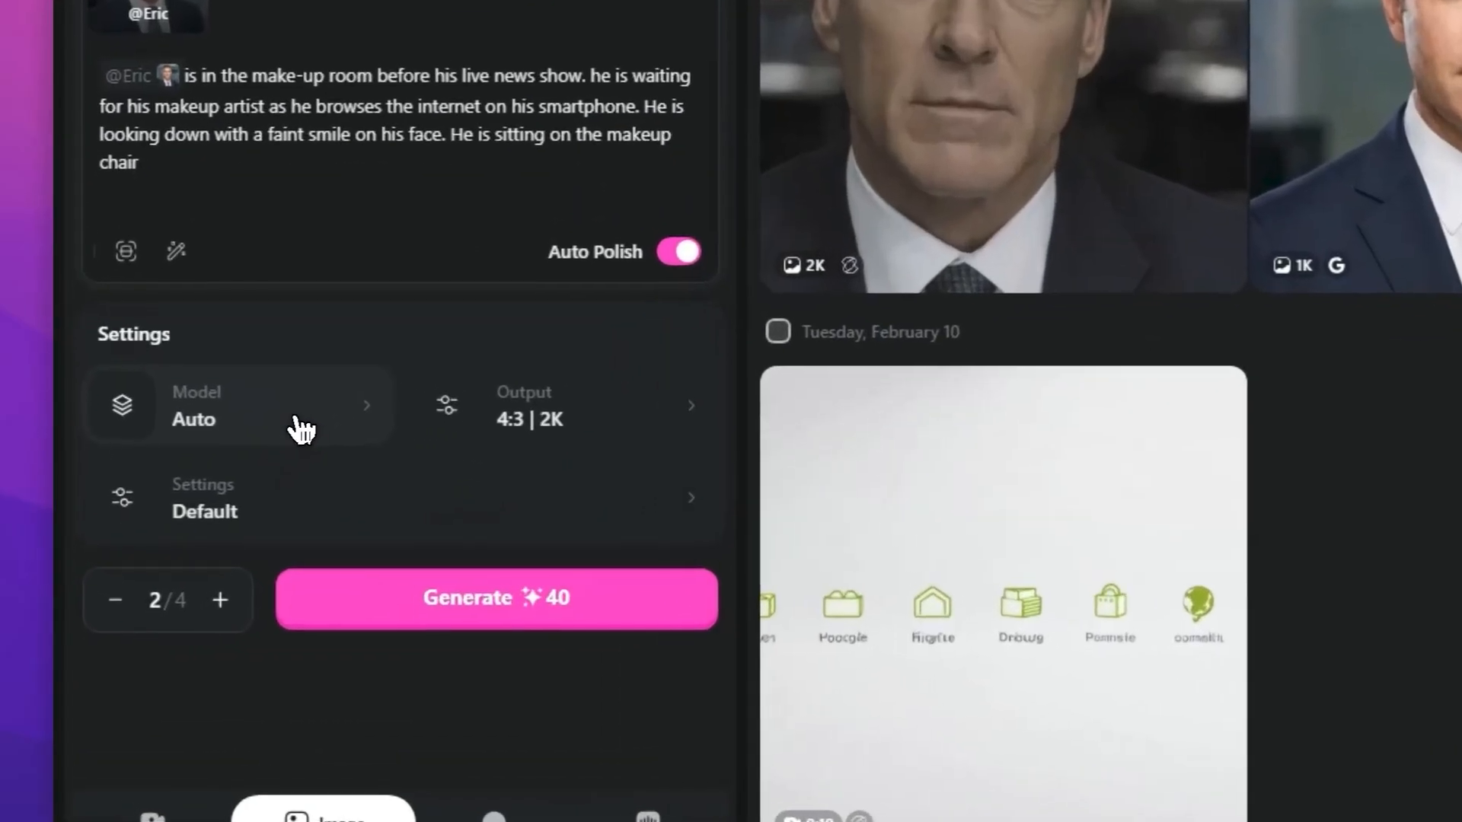
# Select the Nano Banana Pro model, reduce the number of images to 1 and generate the make-up room scene
pyautogui.click(301, 430)
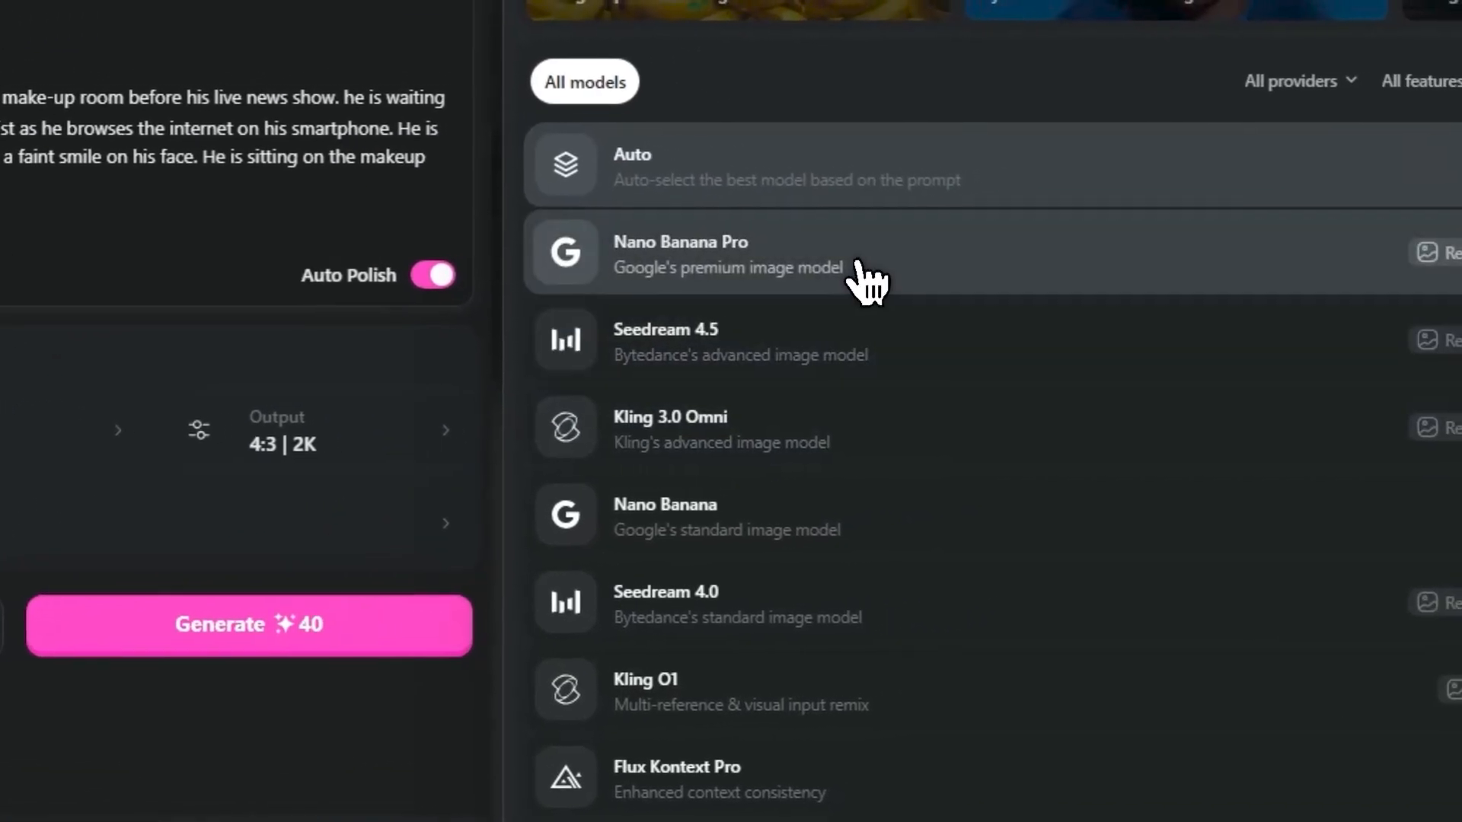
pyautogui.click(867, 280)
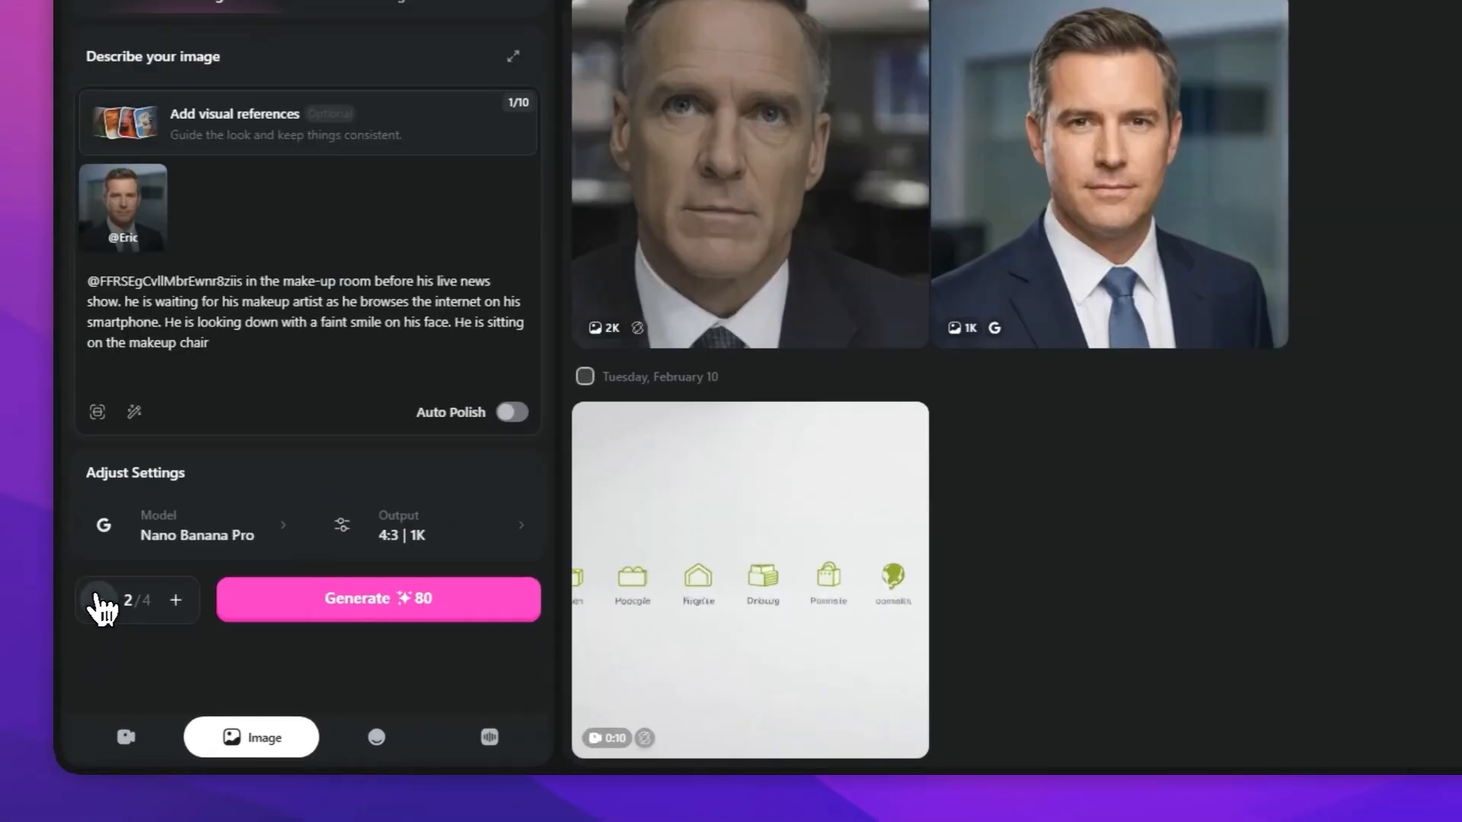
pyautogui.click(101, 606)
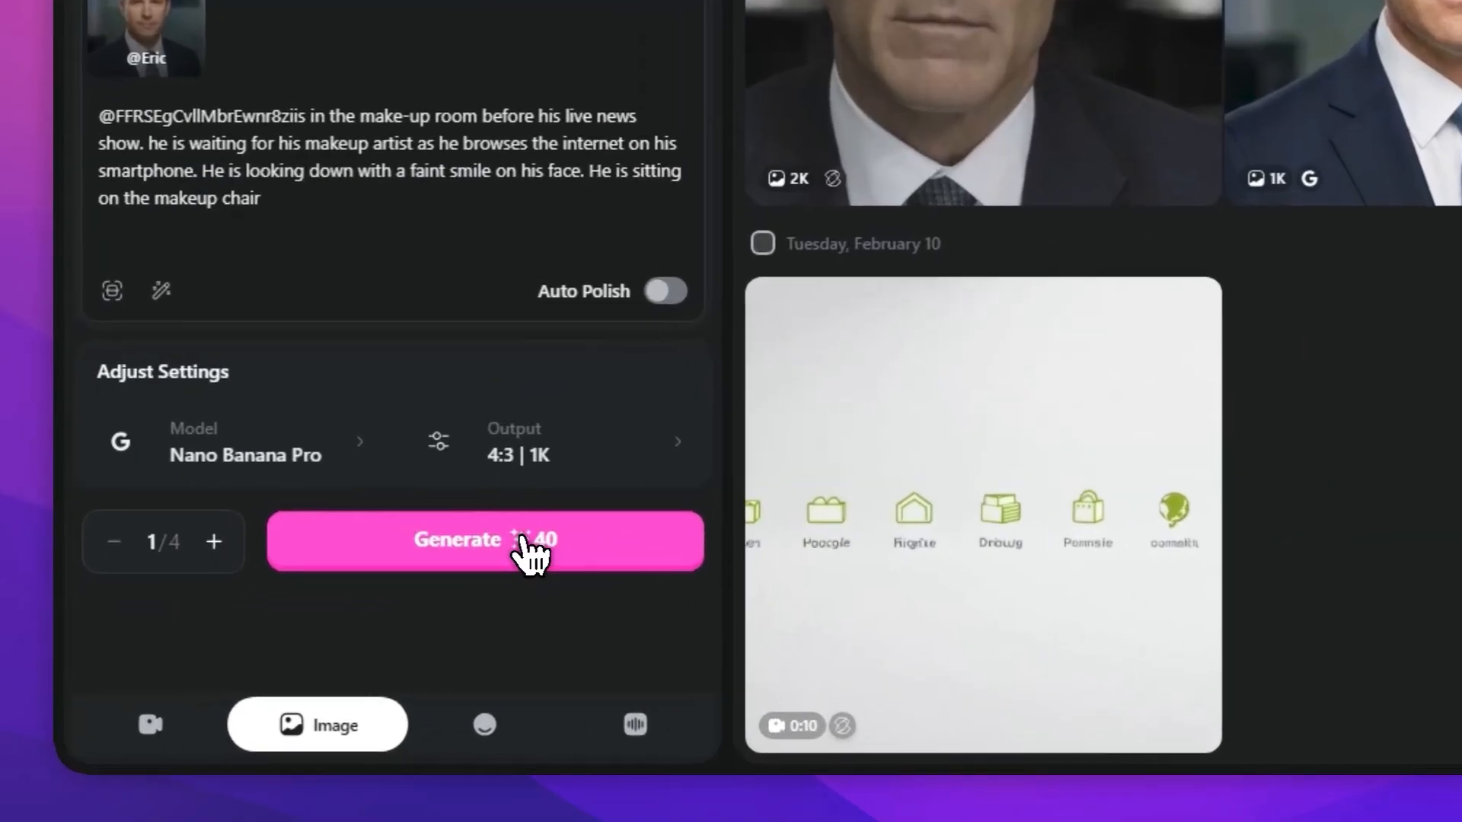
pyautogui.click(299, 661)
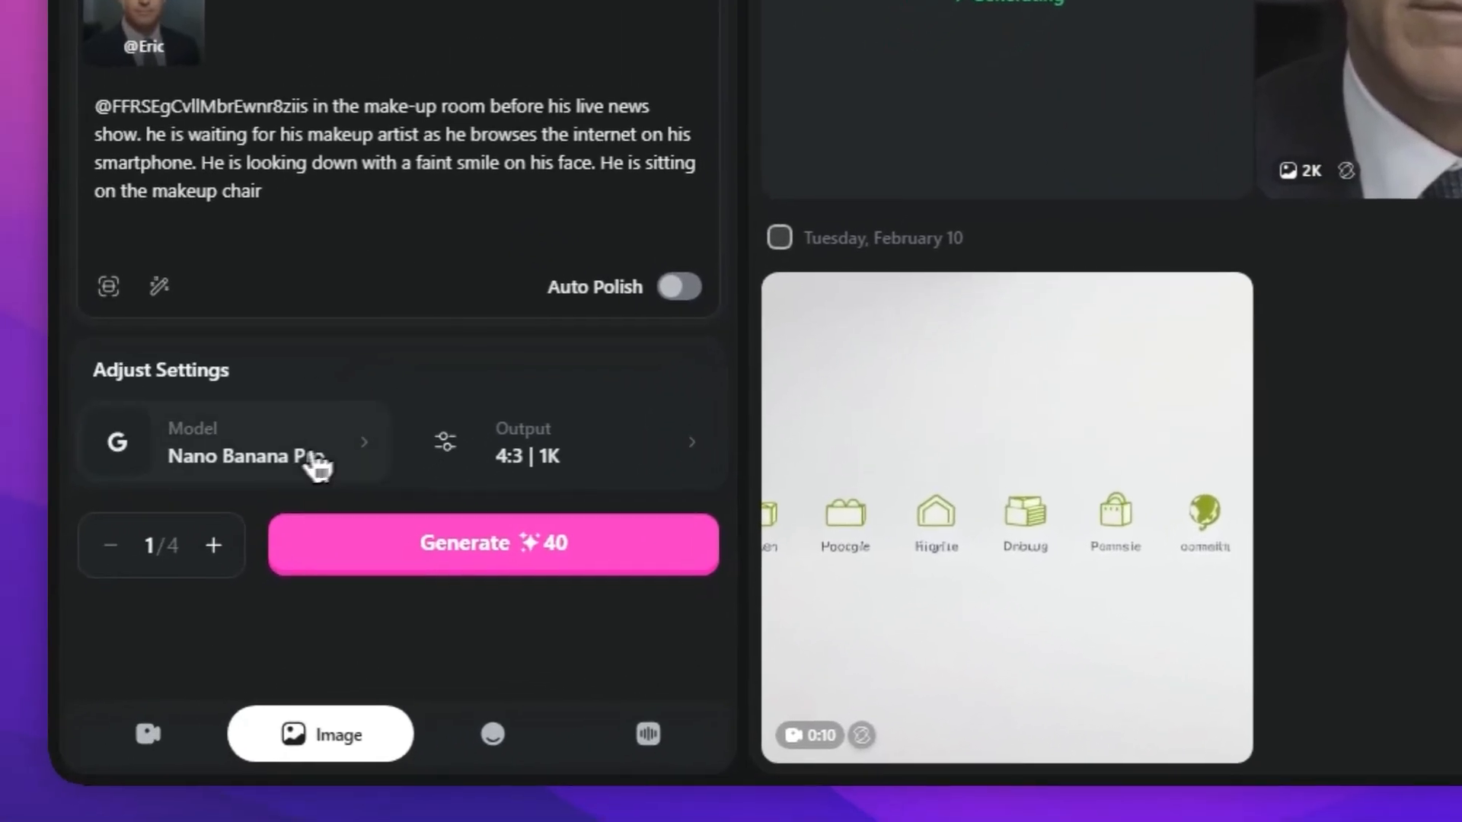
# Switch the model to Kling 3.0 Omni and generate the same make-up room scene at 16:9 and 2K
pyautogui.click(93, 453)
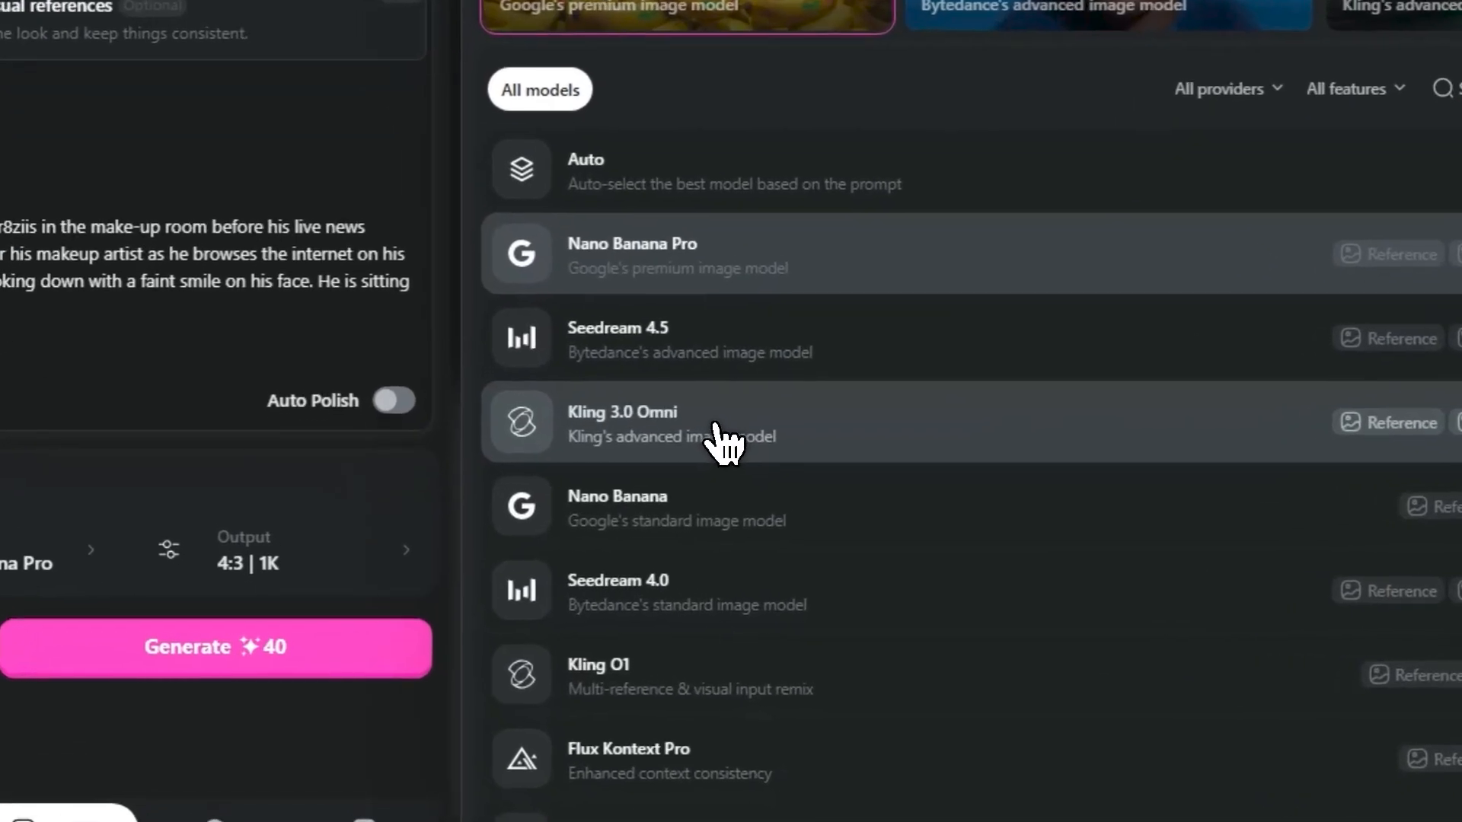
pyautogui.click(542, 545)
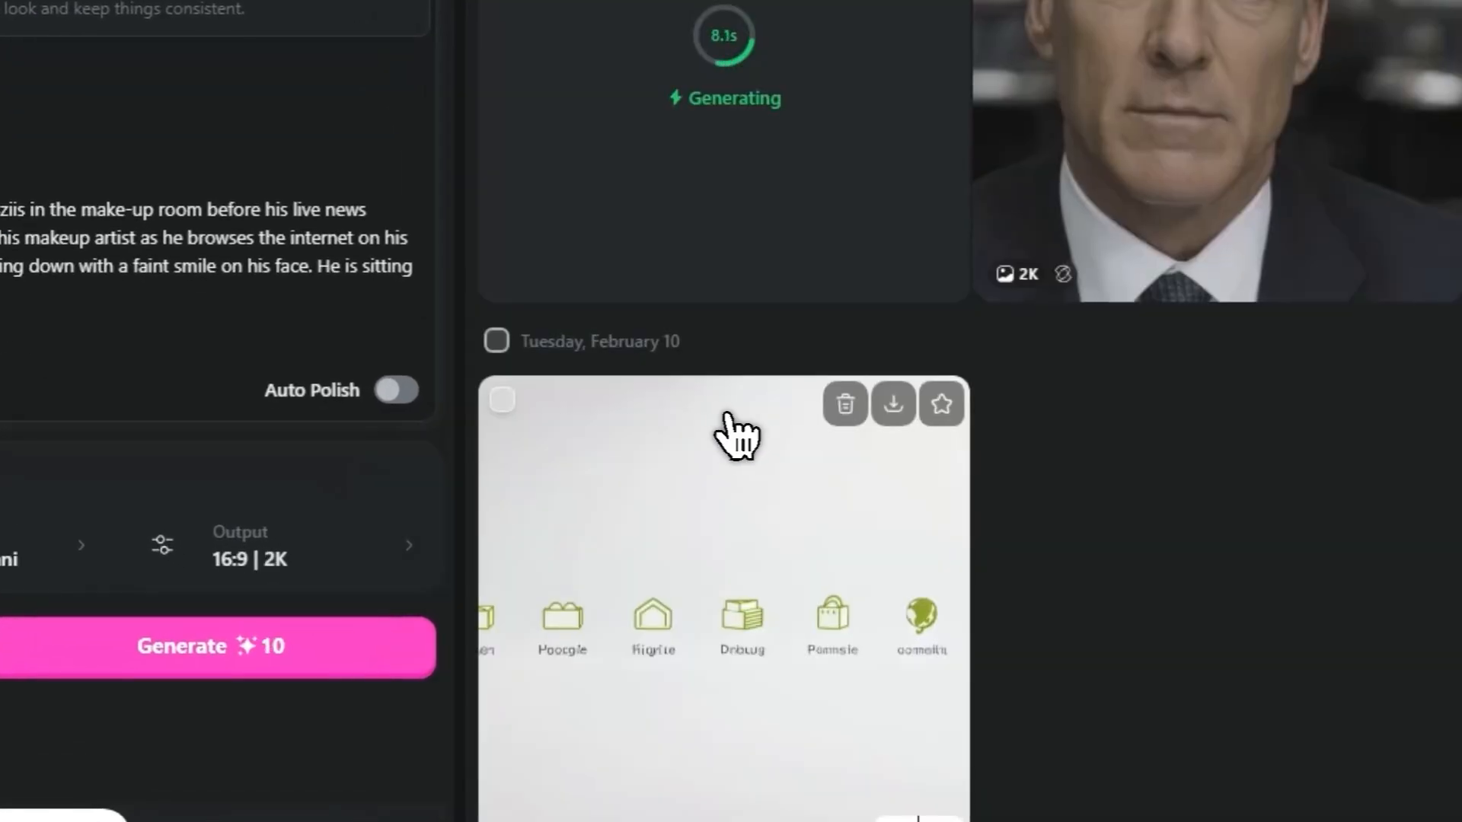
pyautogui.click(415, 537)
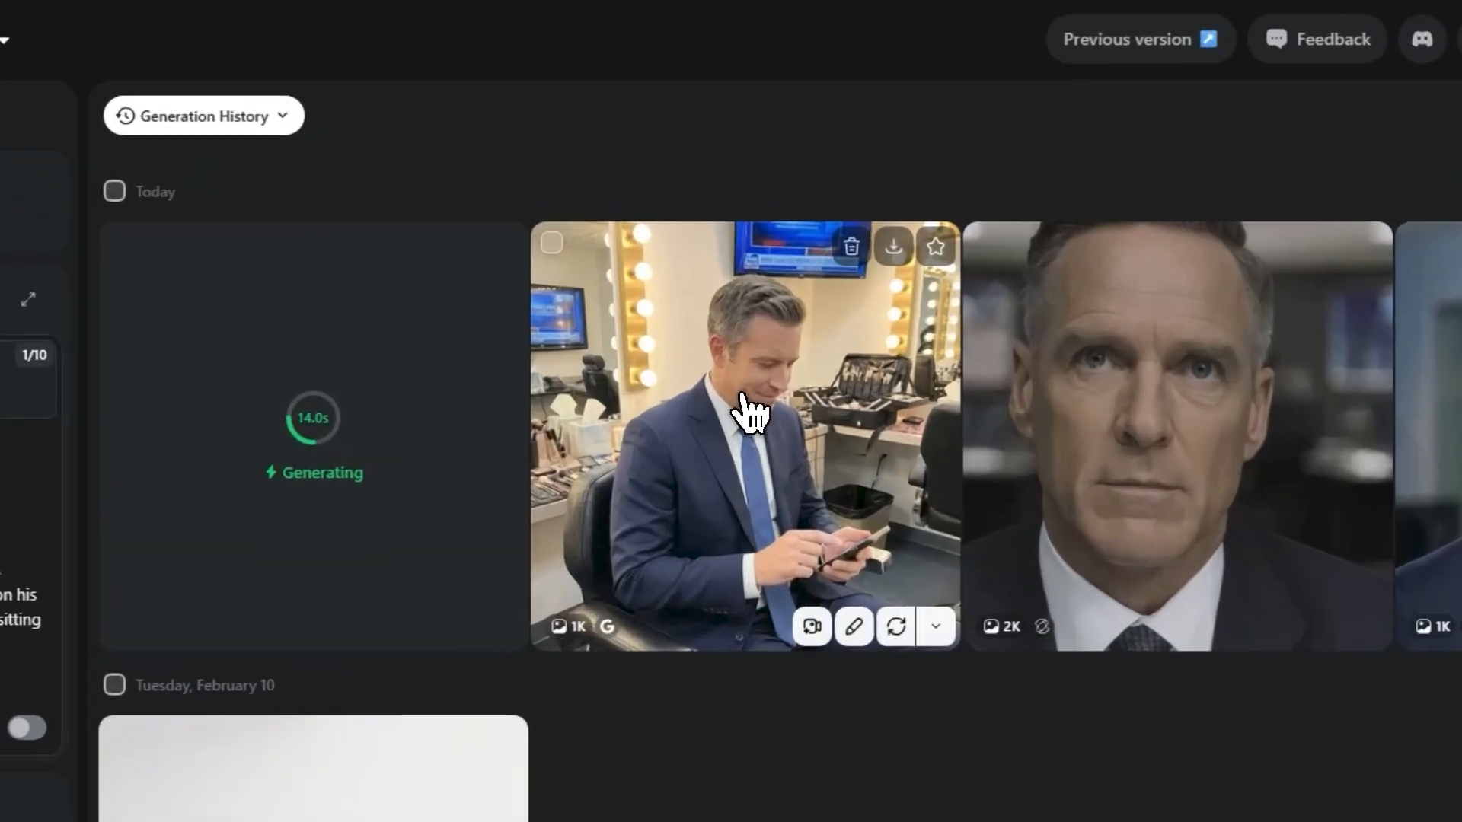
# Inspect the Nano Banana Pro make-up room image in the enlarged view
pyautogui.click(743, 395)
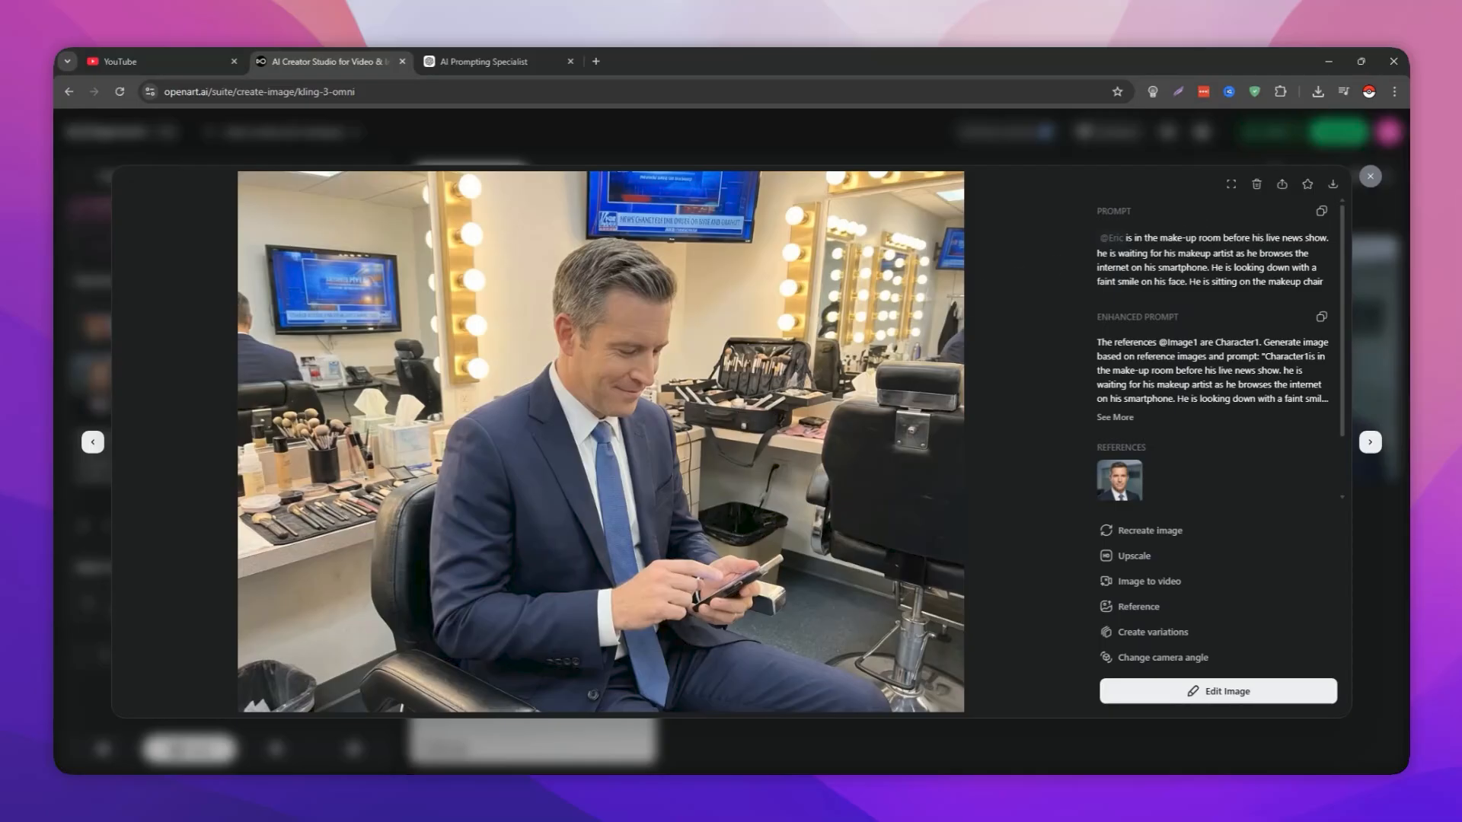
# Compare the Kling 3.0 Omni and Nano Banana Pro make-up room images in the enlarged view
pyautogui.click(1370, 177)
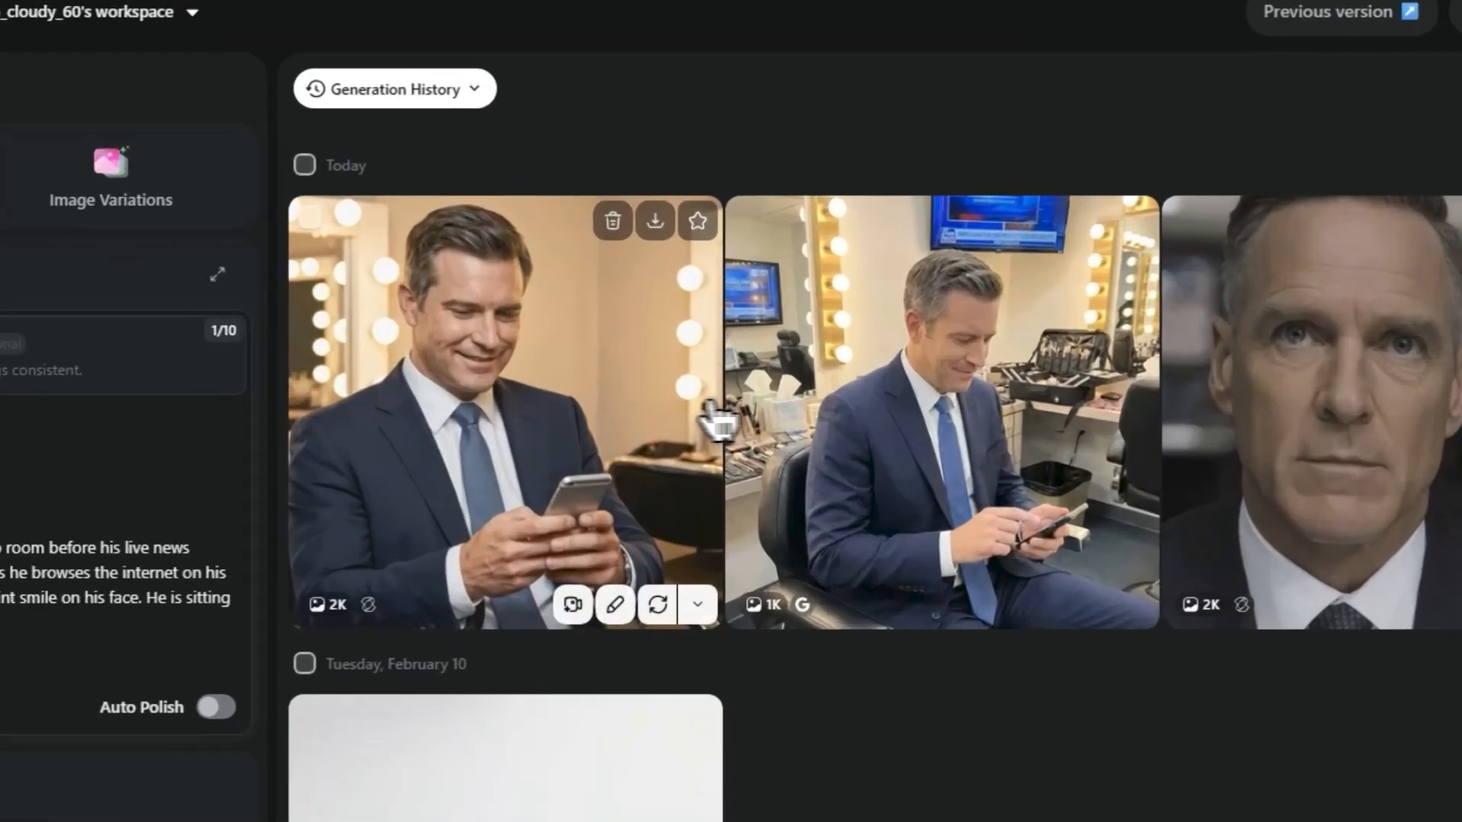
pyautogui.click(610, 371)
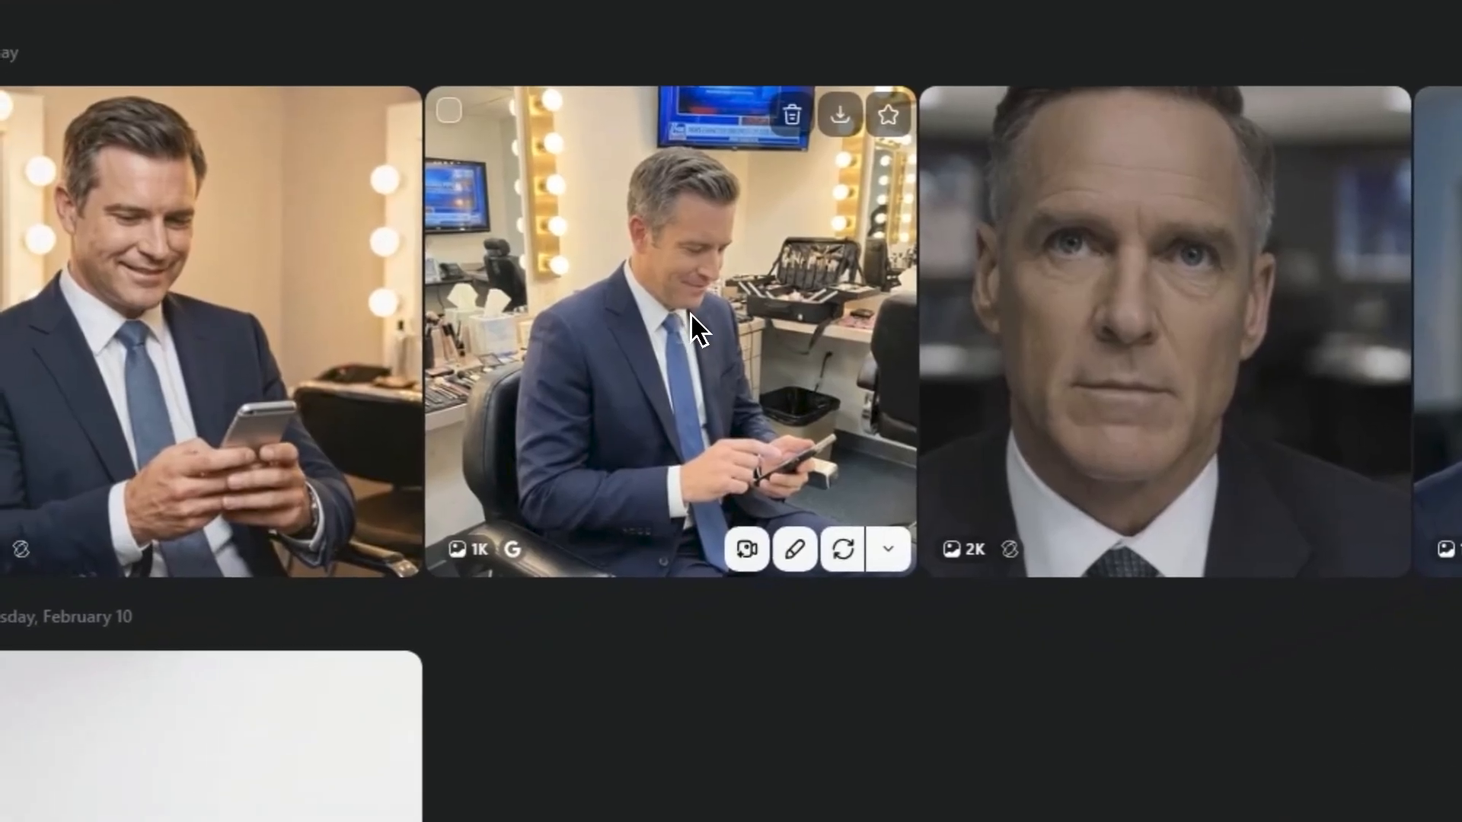
pyautogui.click(489, 404)
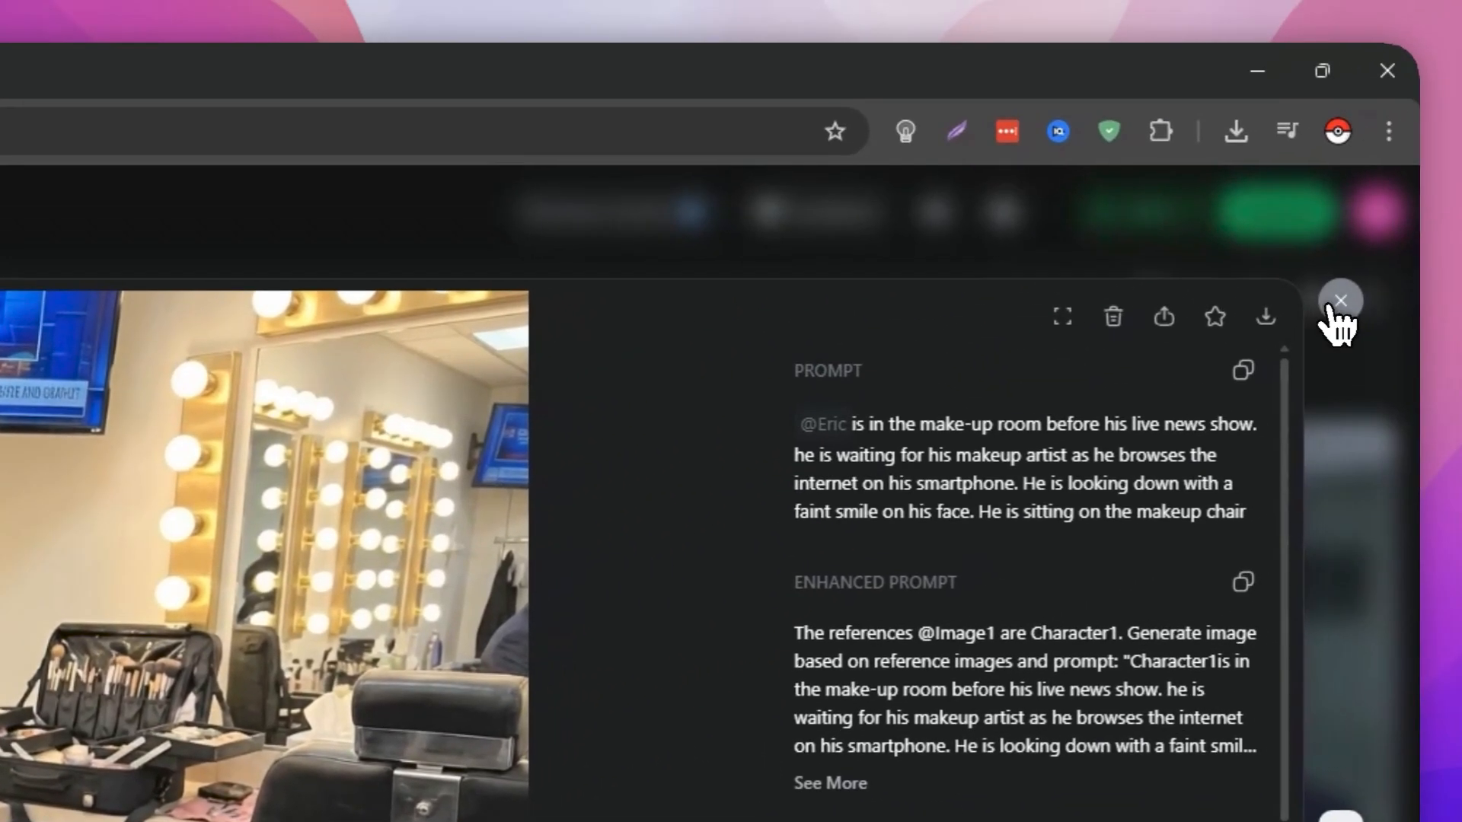
pyautogui.click(1338, 303)
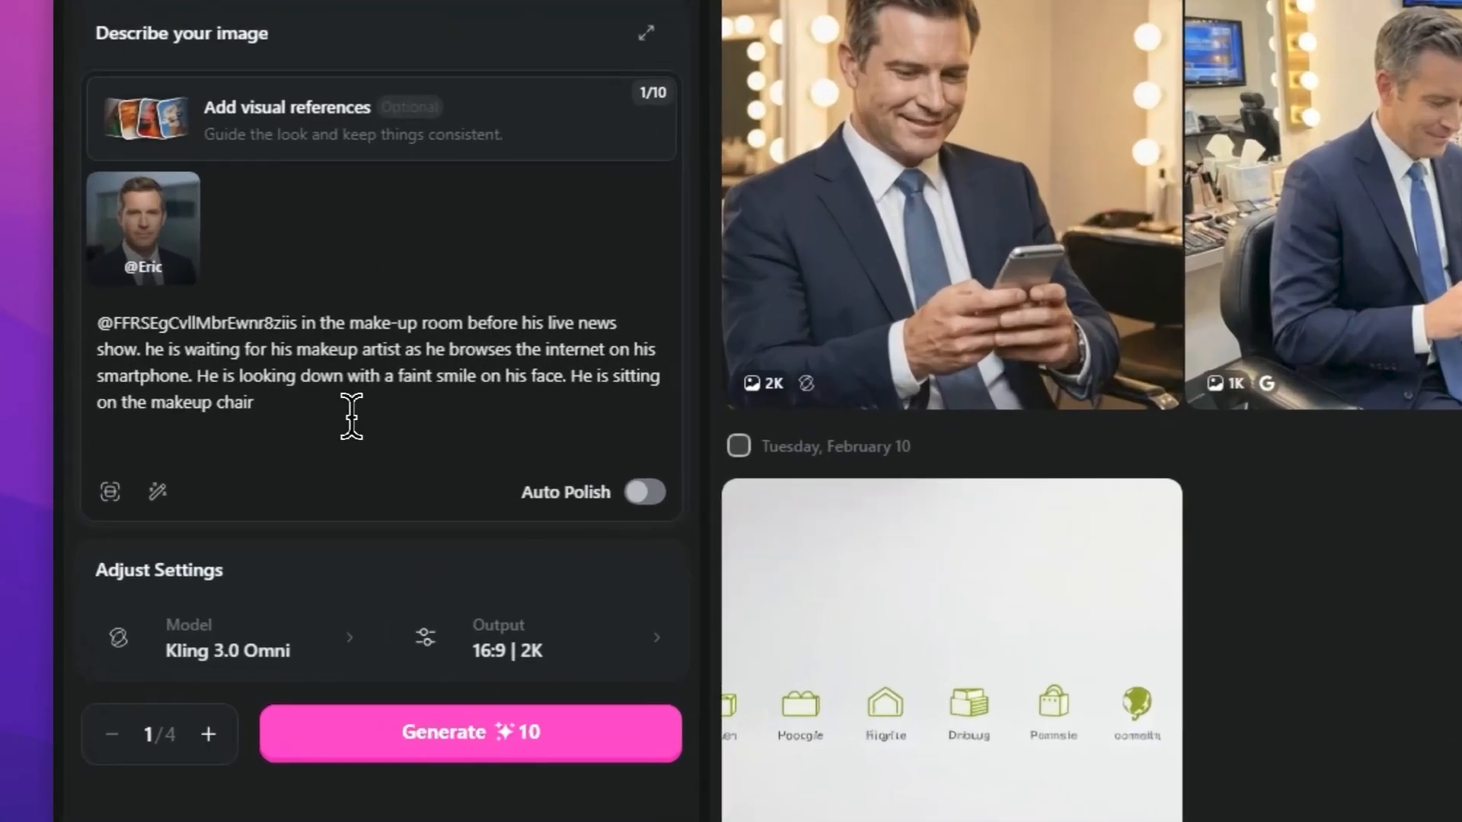
# Clear the make-up room prompt and mention the saved newscaster character in its place
pyautogui.hotkey('ctrl', 'a')
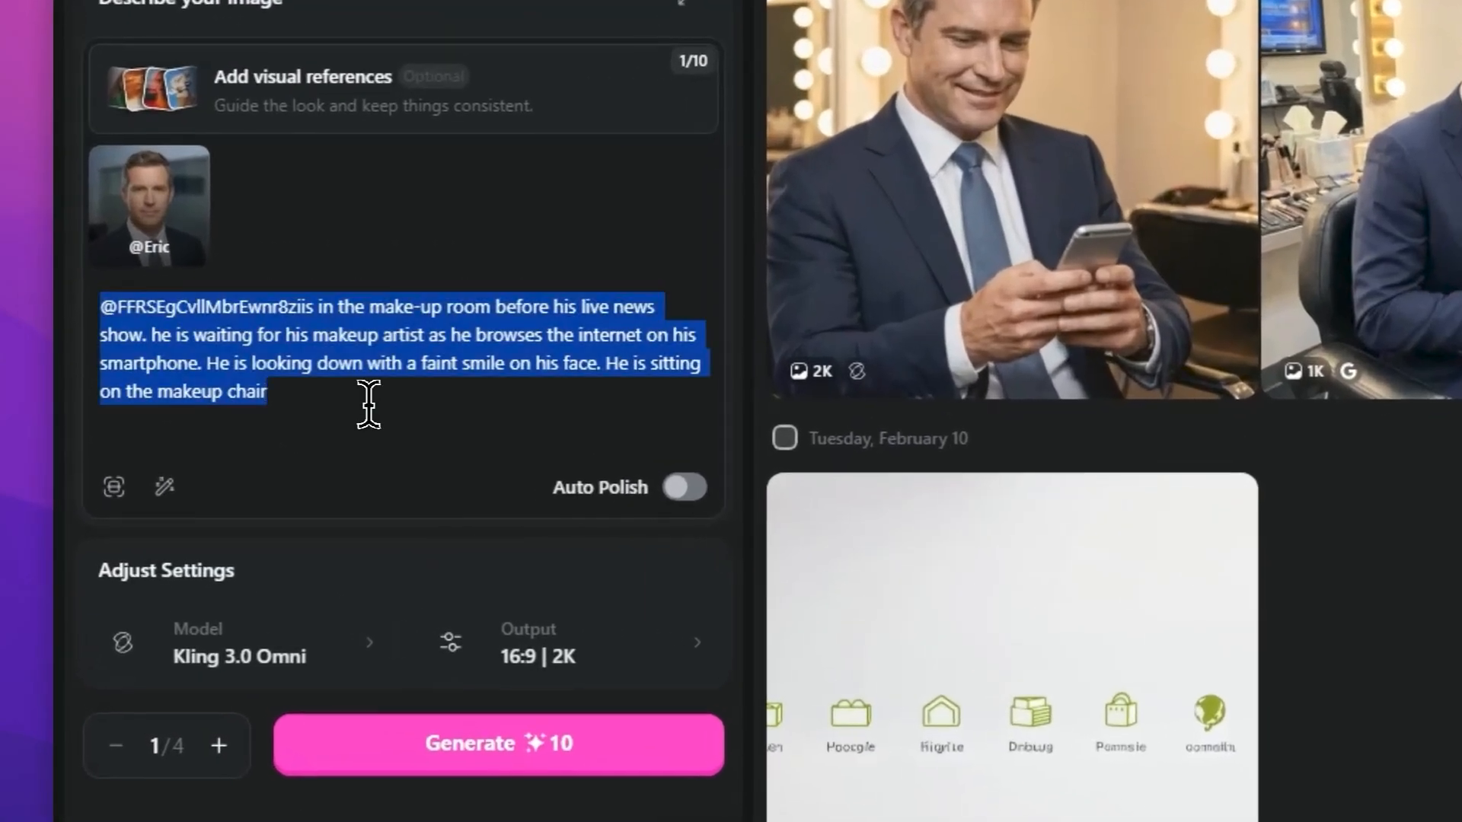
pyautogui.press('BackSpace')
pyautogui.scroll(3, 115, 327)
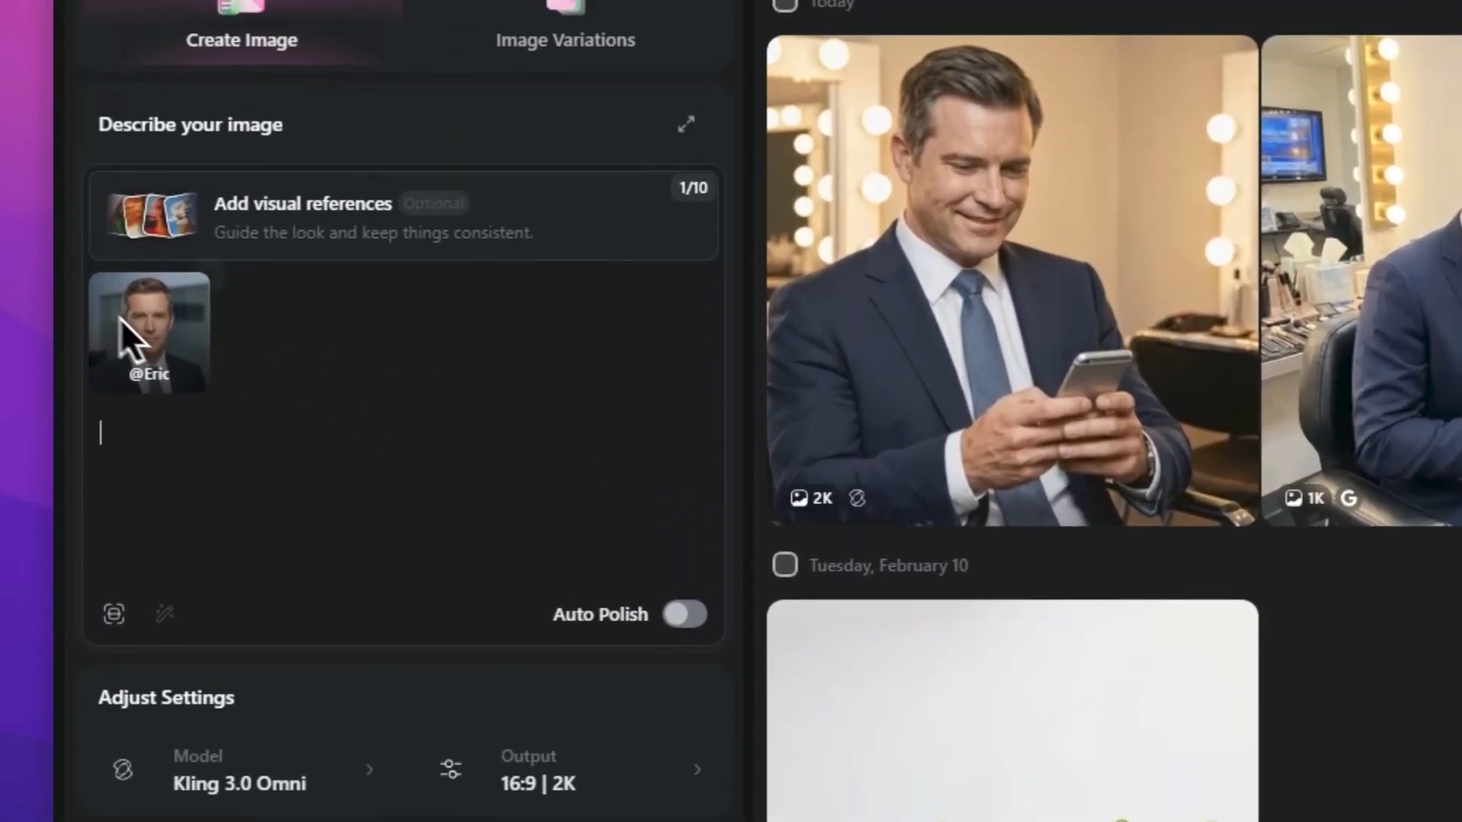
pyautogui.write('@er')
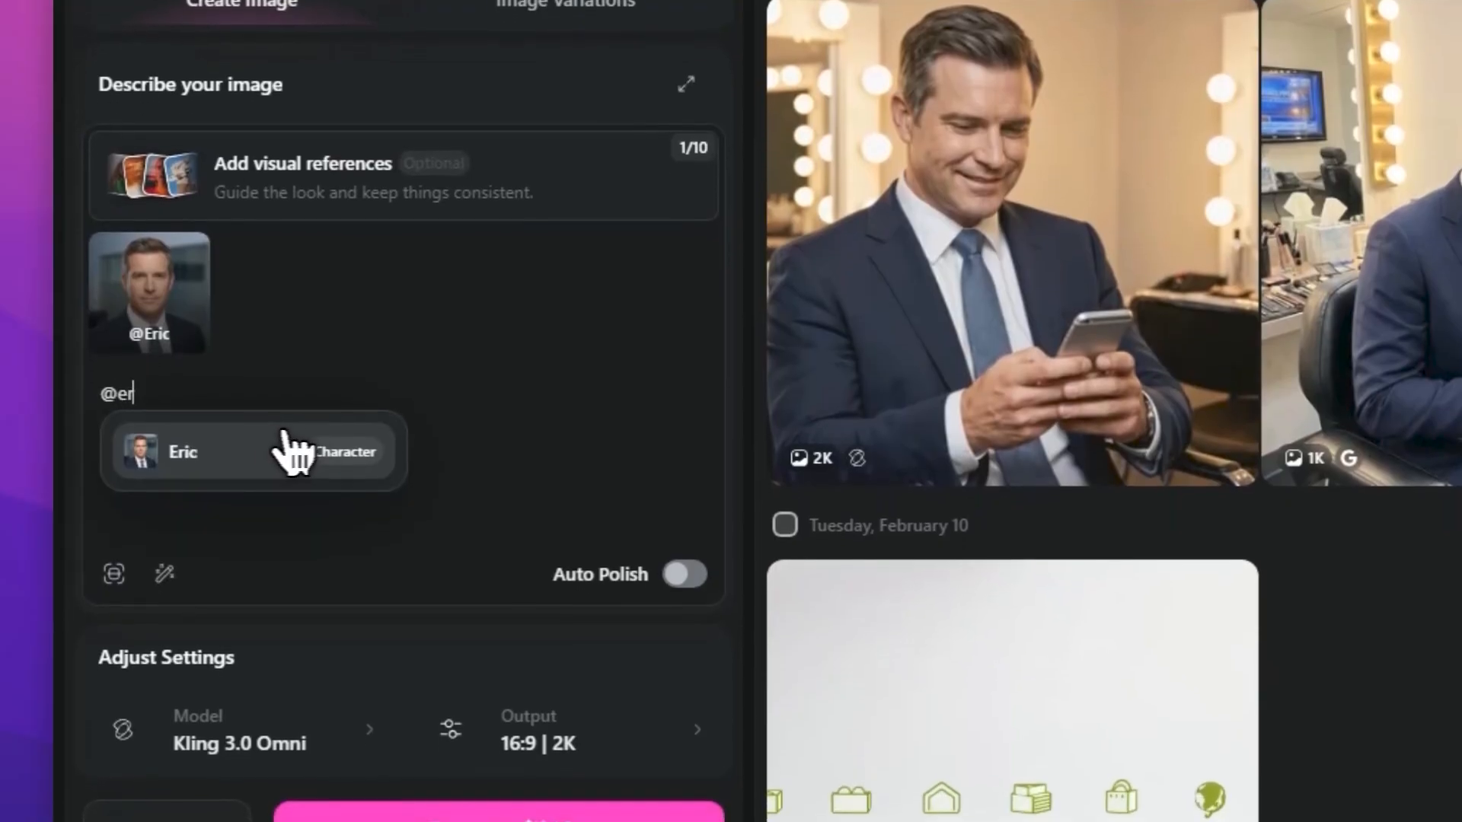
pyautogui.click(295, 450)
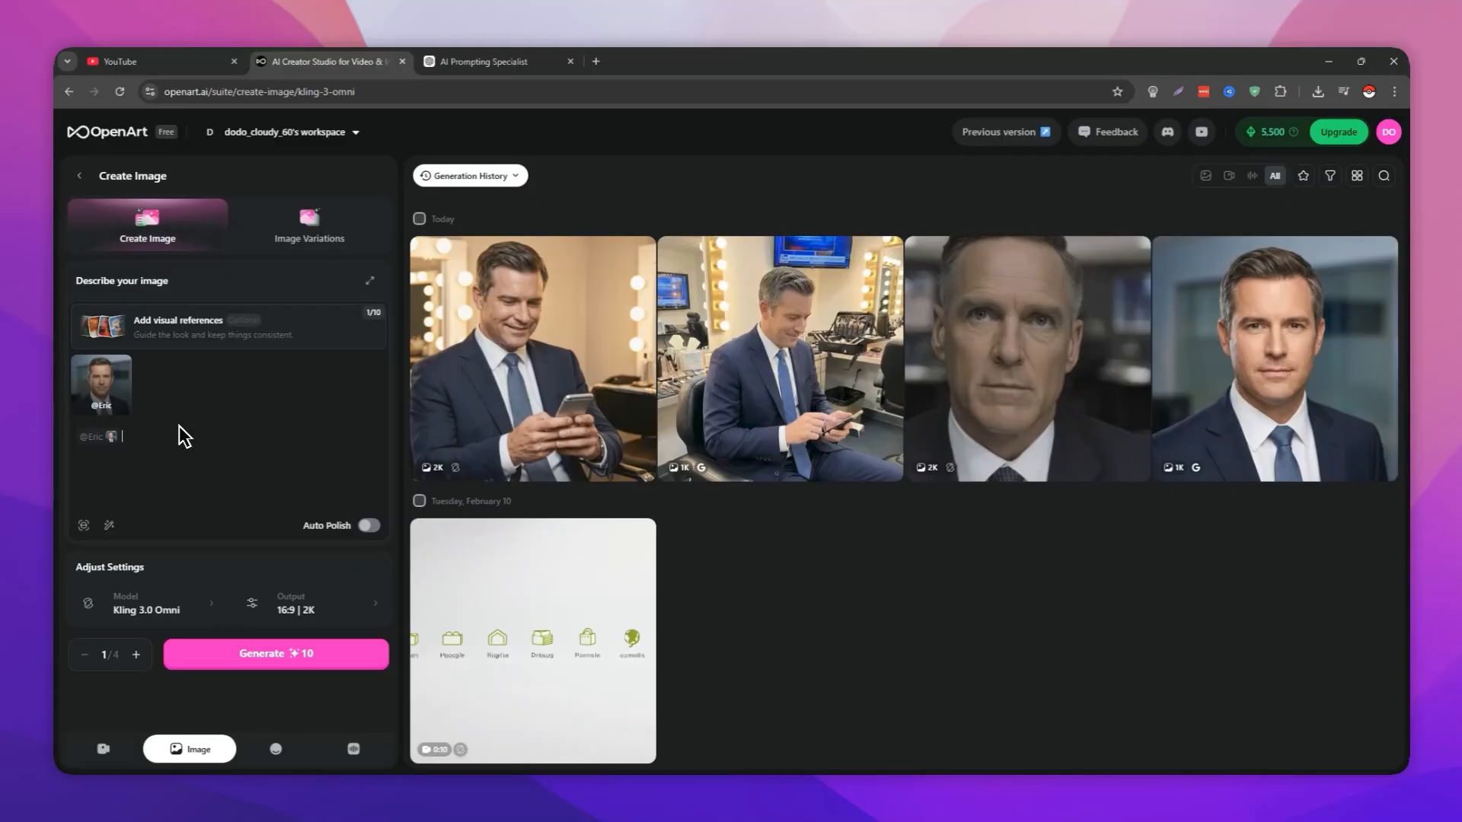
# Load the orange house photo as the starting image for image variations
pyautogui.click(292, 229)
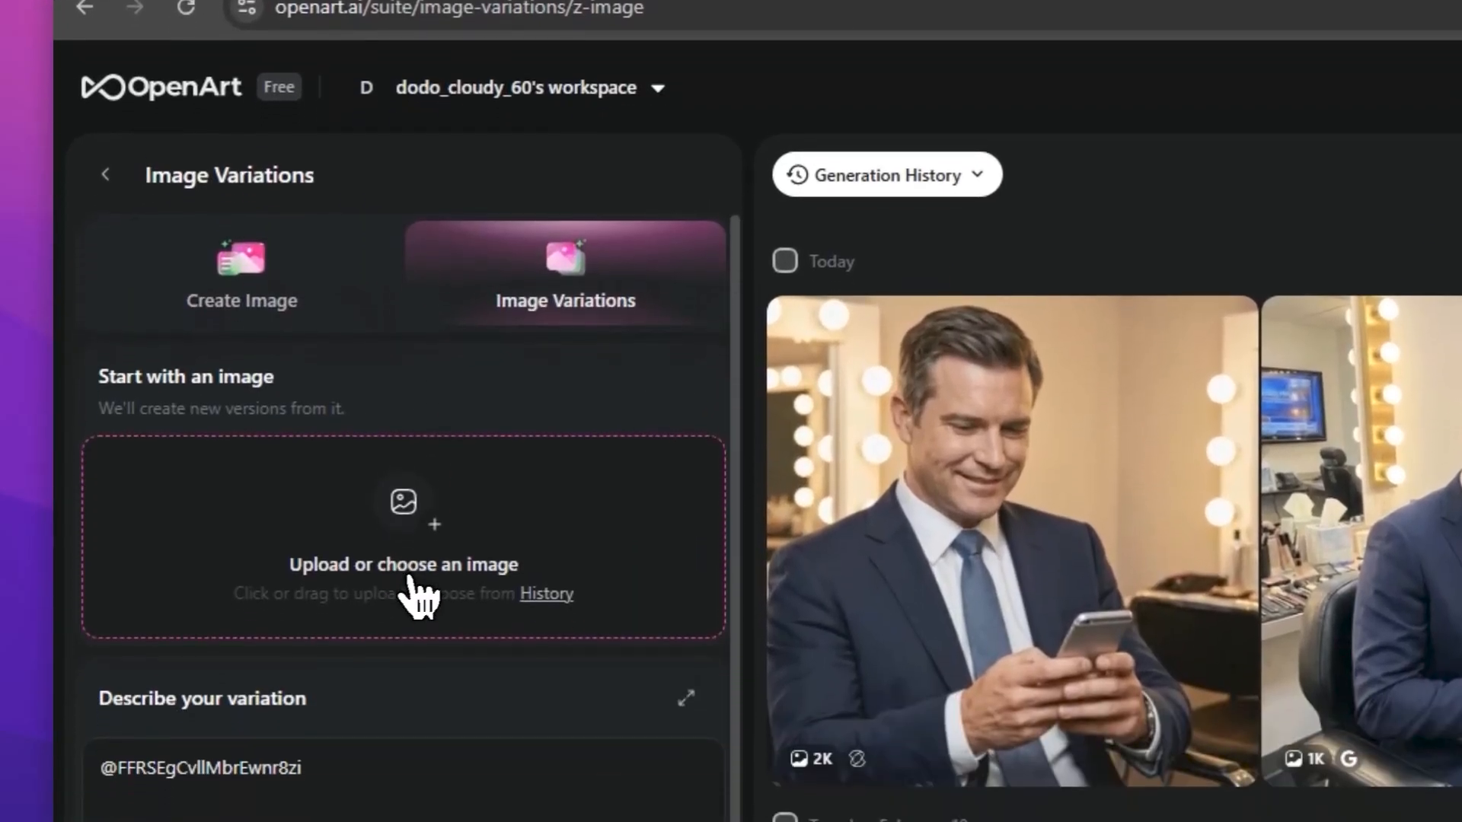
pyautogui.click(411, 578)
pyautogui.doubleClick(531, 286)
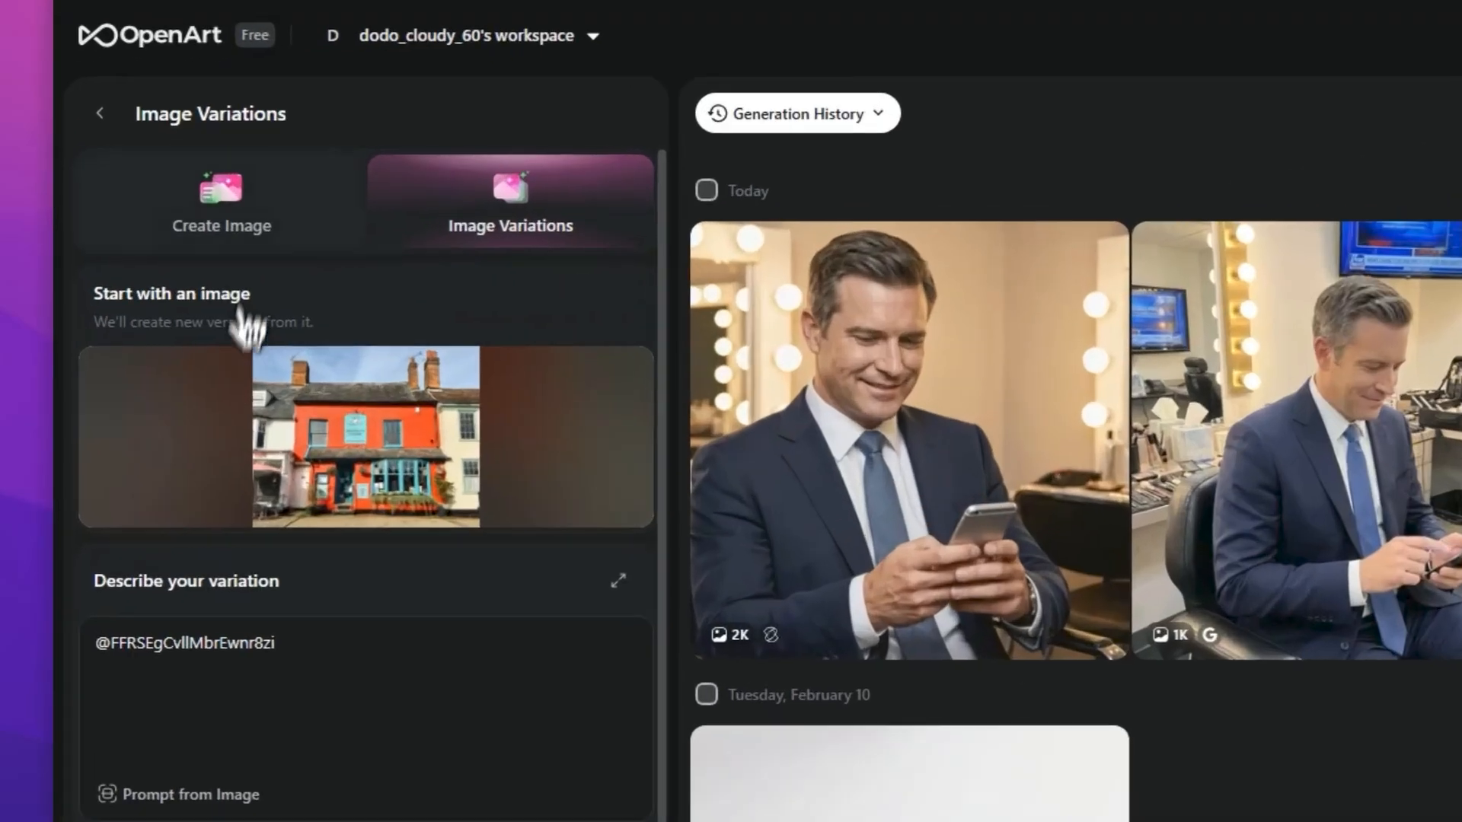
pyautogui.click(168, 243)
pyautogui.click(577, 327)
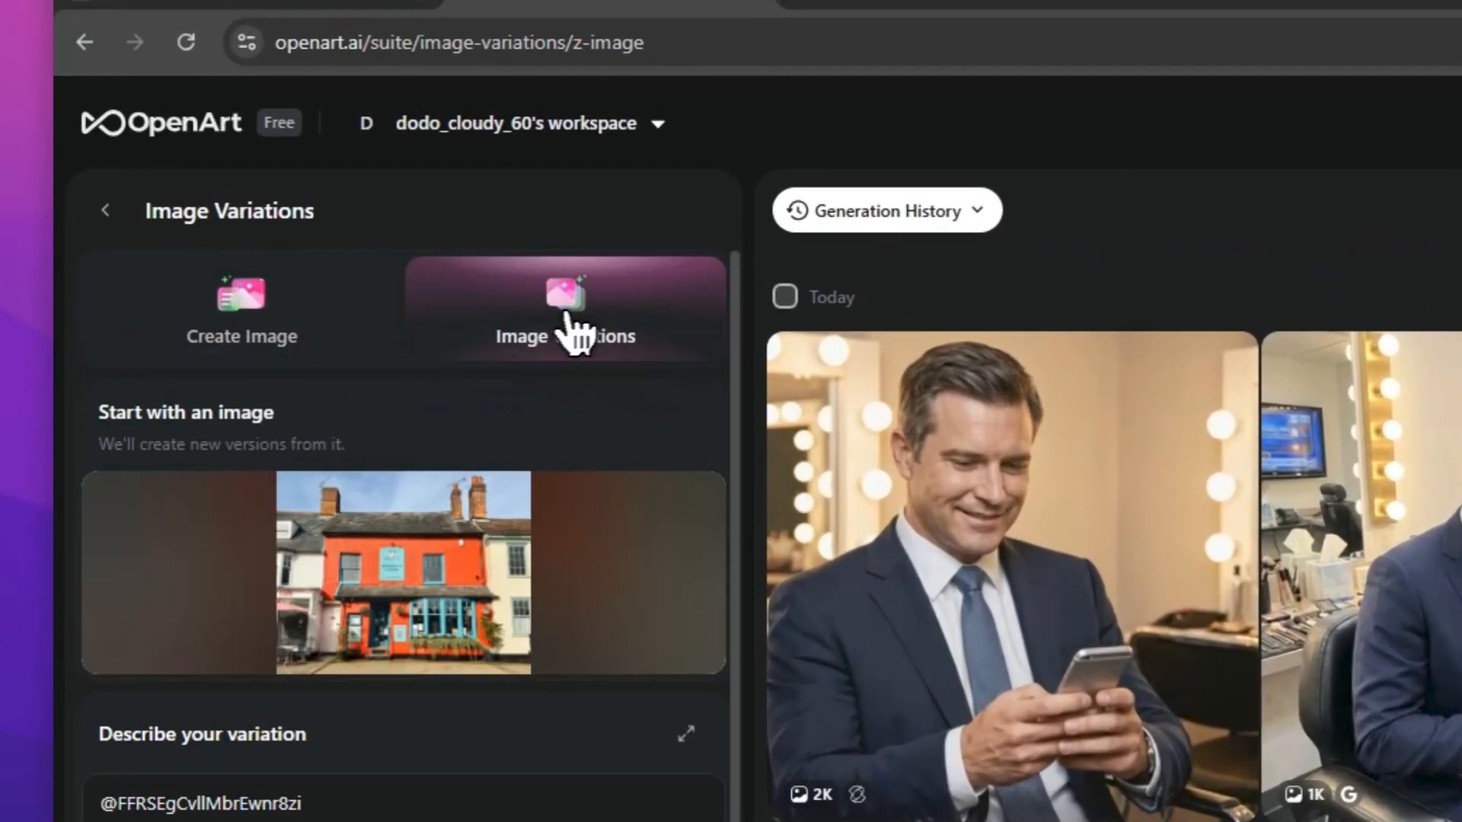
pyautogui.click(243, 327)
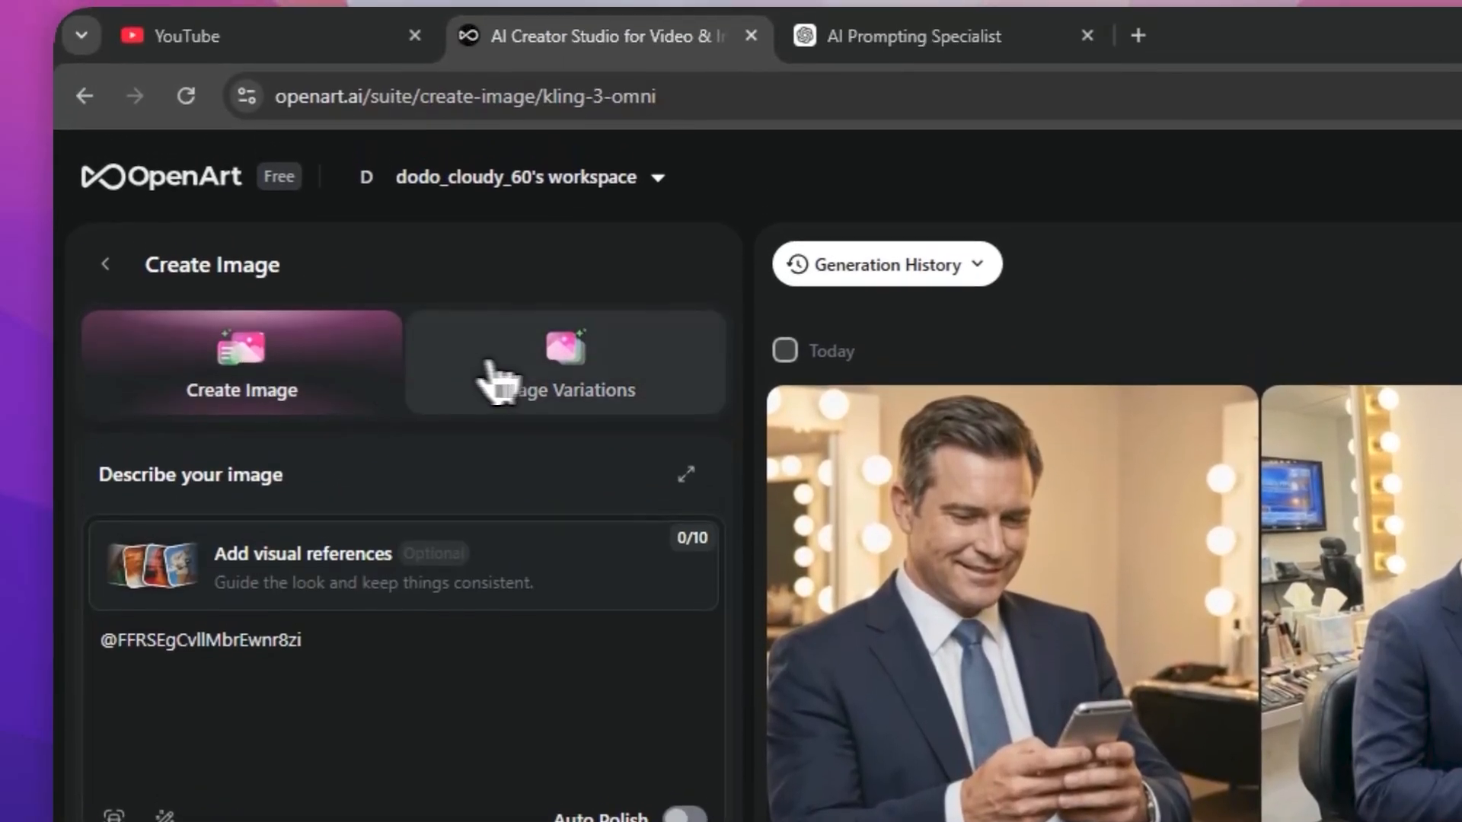
pyautogui.click(495, 377)
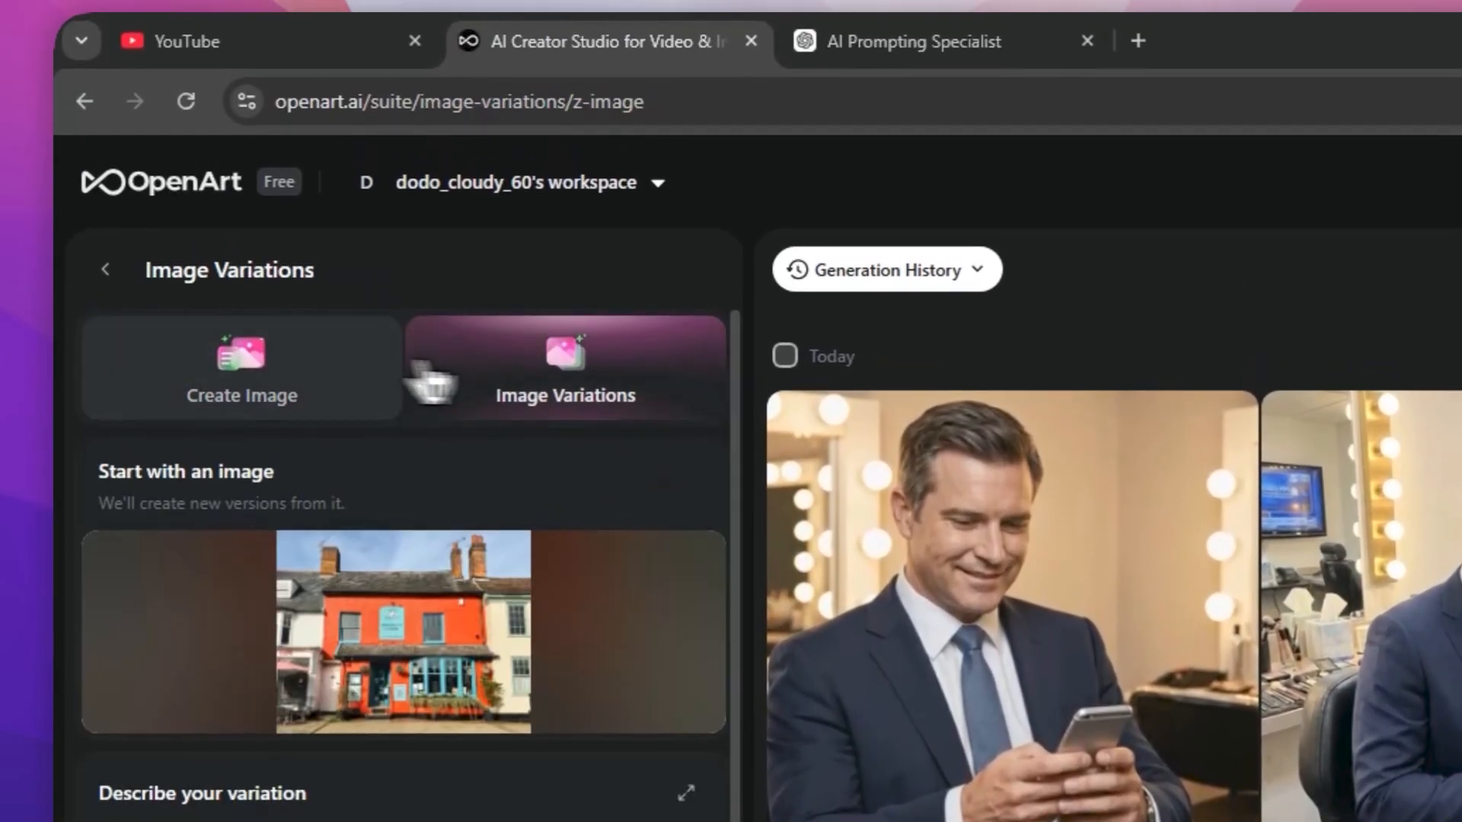
# Create a reusable background named "orange house" in Characters & Worlds from the orange house photo
pyautogui.click(272, 385)
pyautogui.moveTo(460, 565)
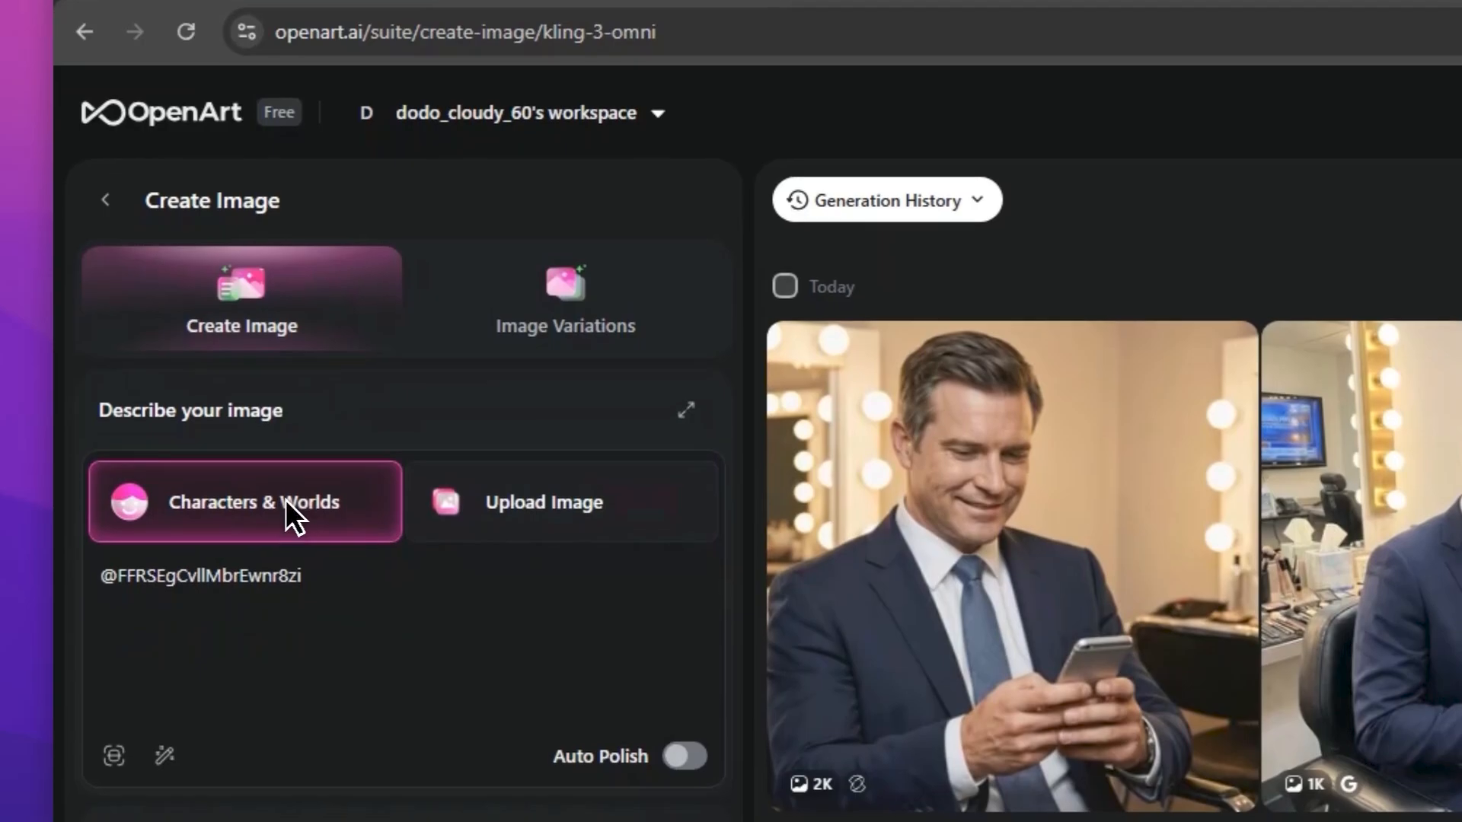
pyautogui.click(300, 531)
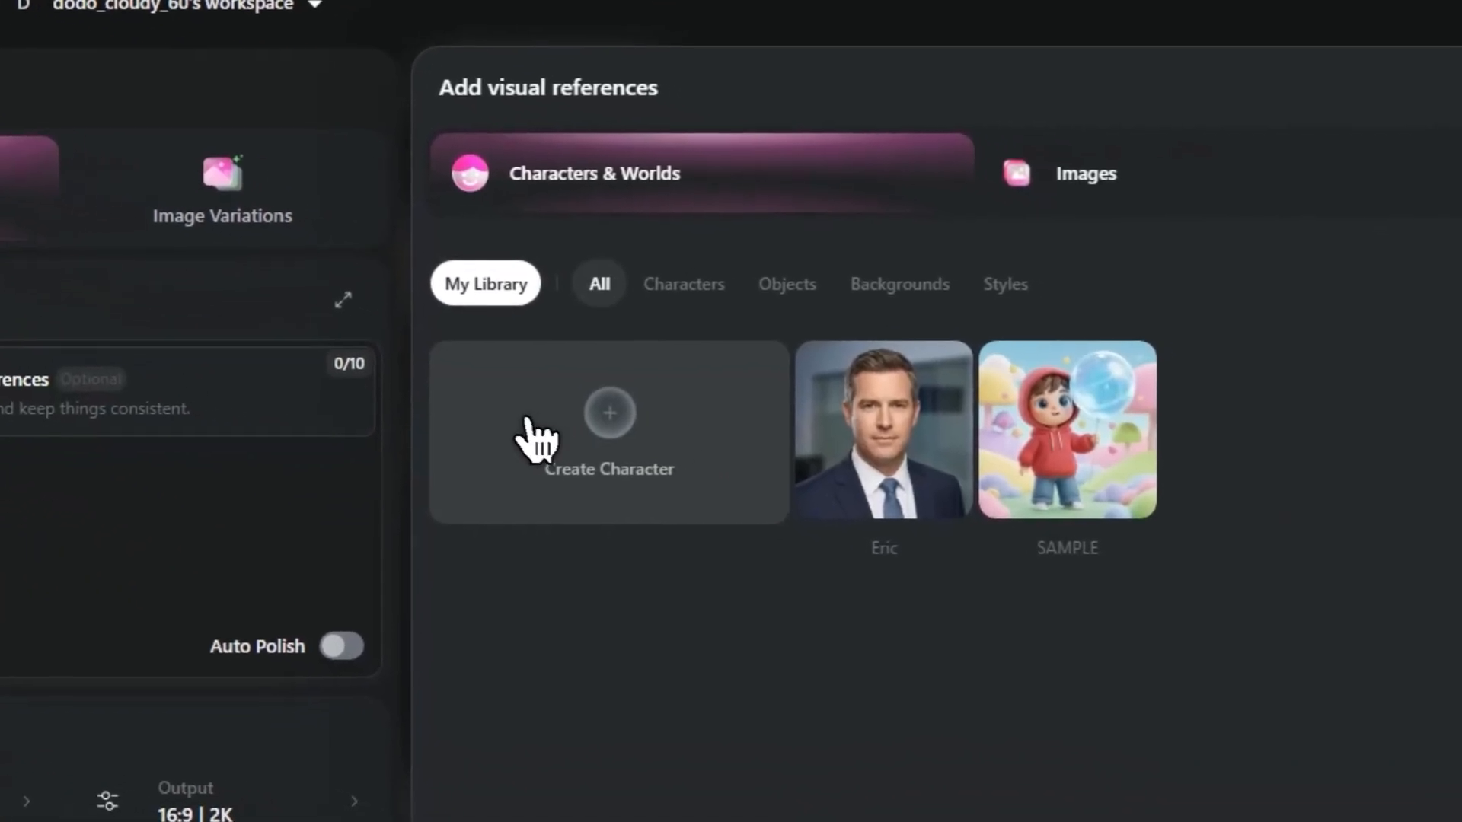
pyautogui.click(533, 427)
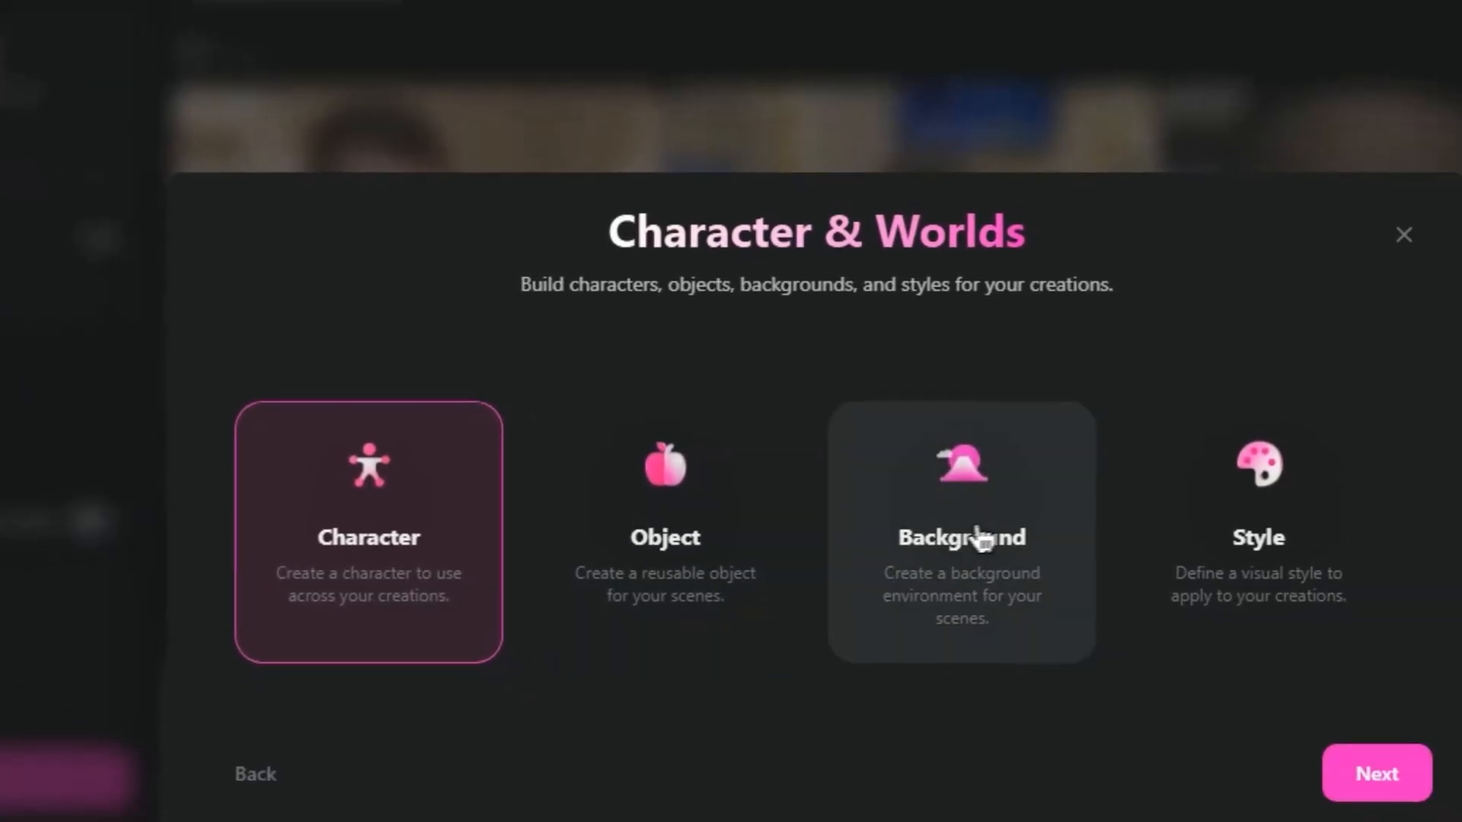
pyautogui.click(1218, 662)
pyautogui.click(1461, 821)
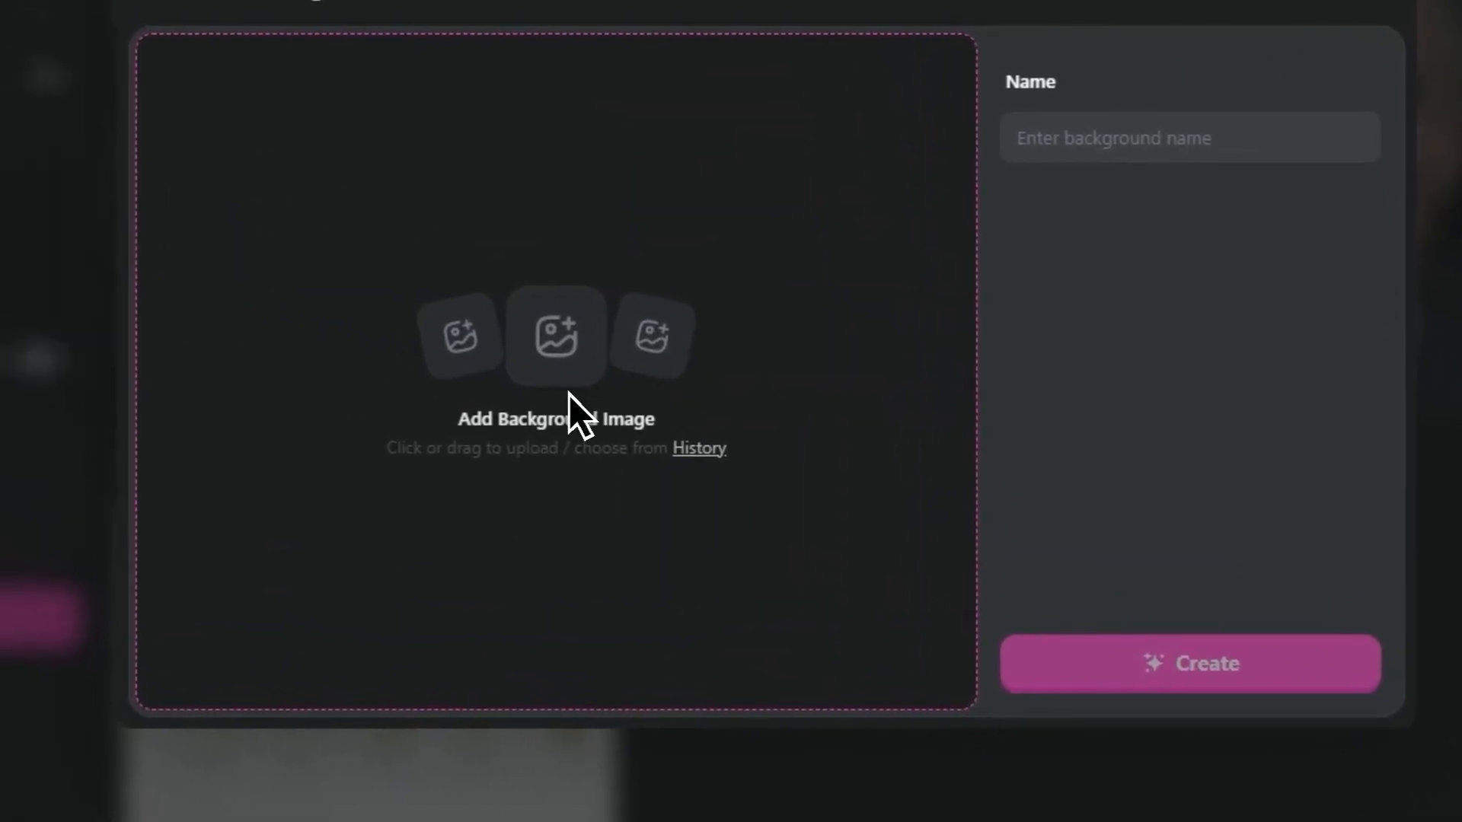
pyautogui.click(569, 394)
pyautogui.doubleClick(487, 281)
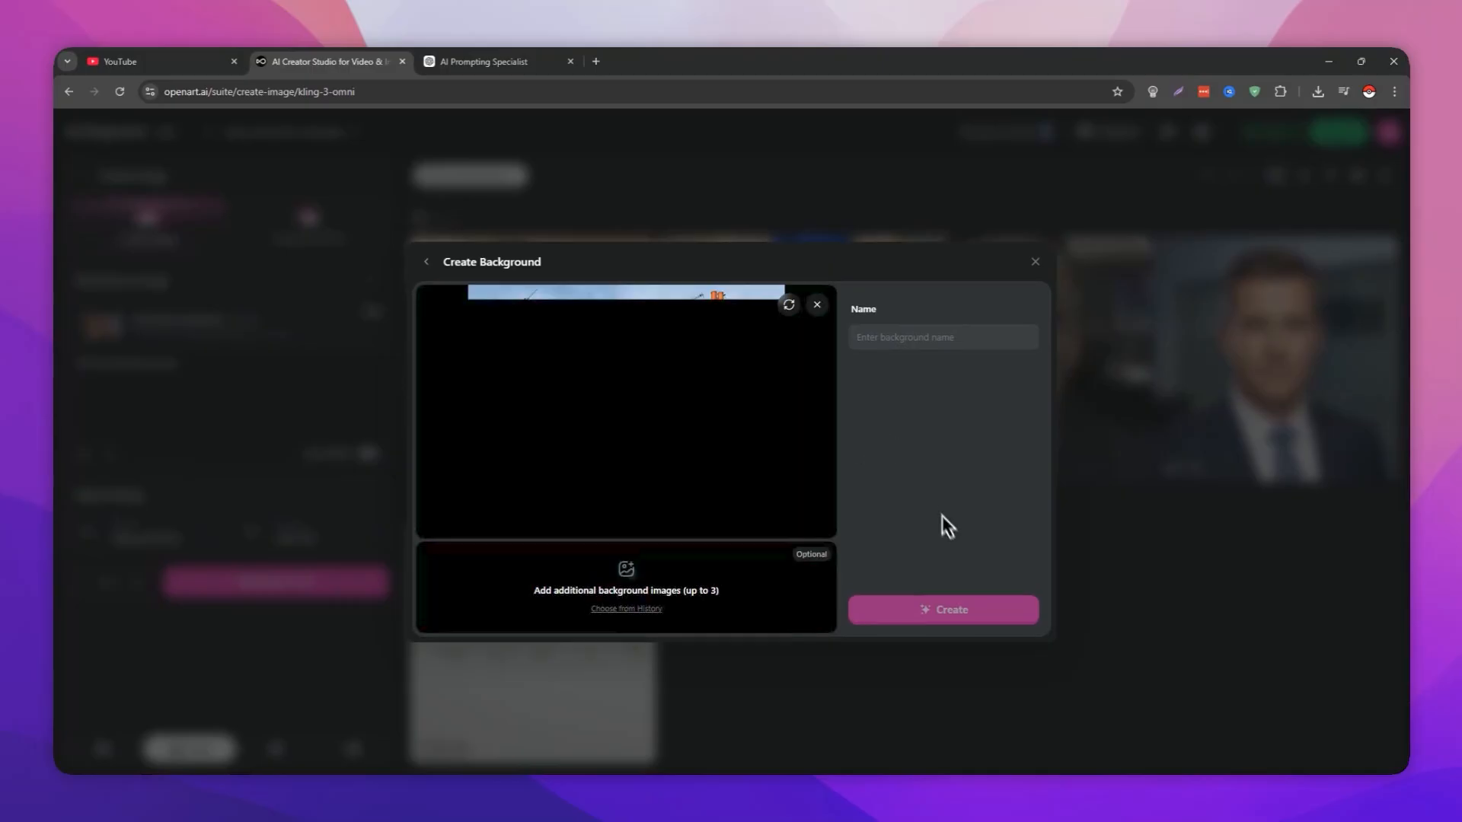
pyautogui.click(914, 338)
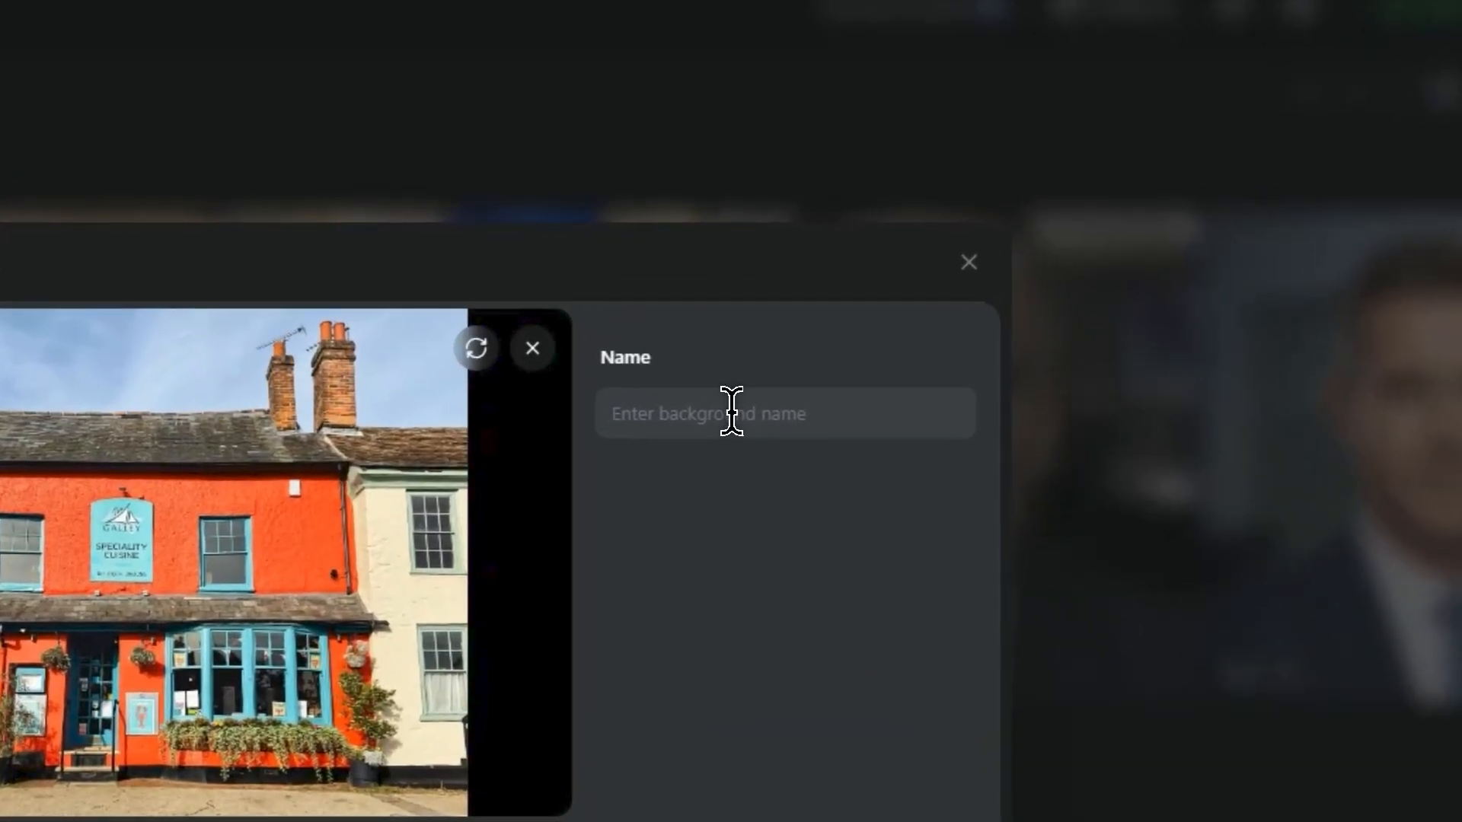
pyautogui.write('orange house')
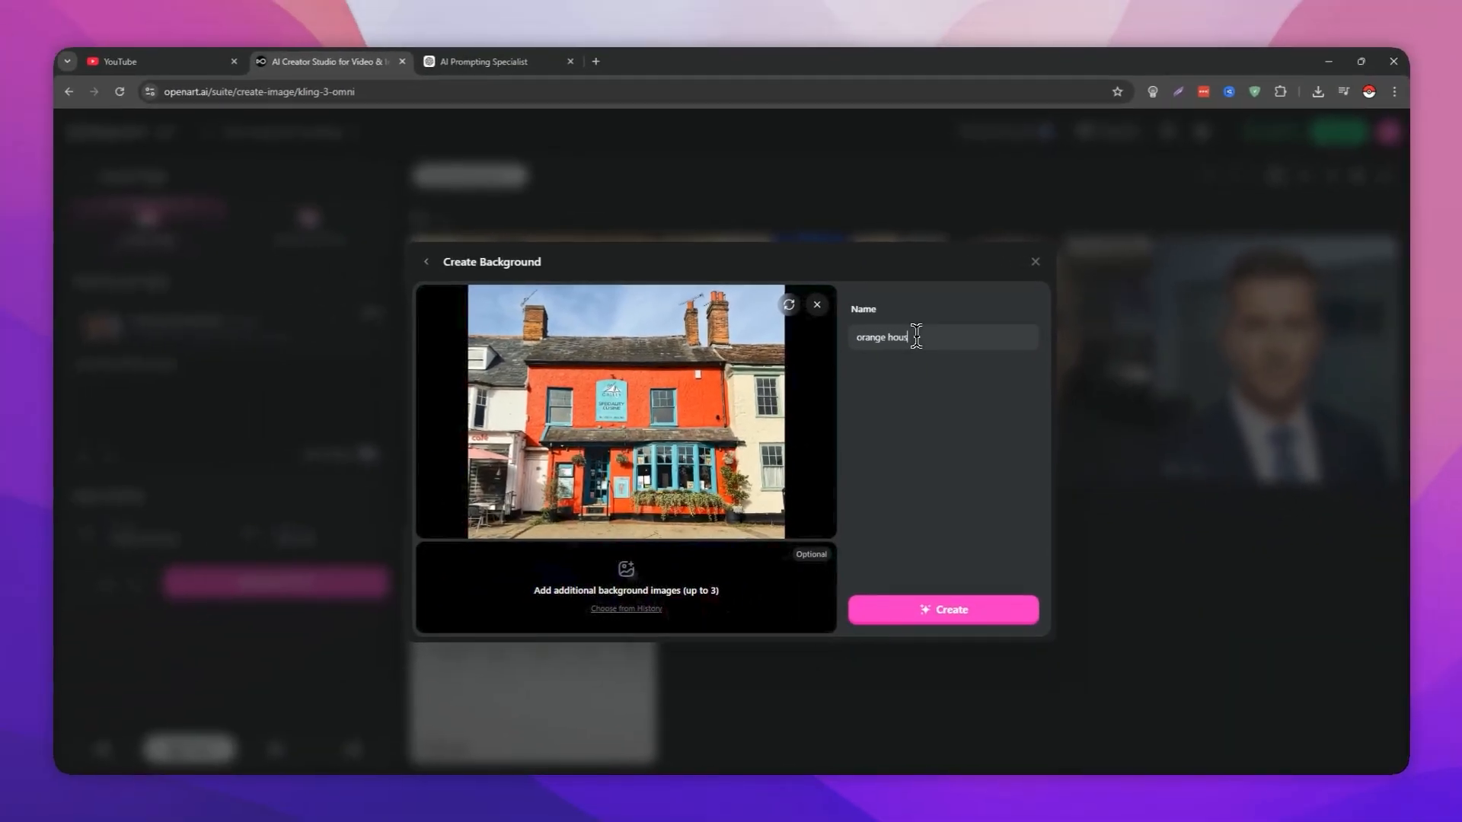
pyautogui.click(888, 613)
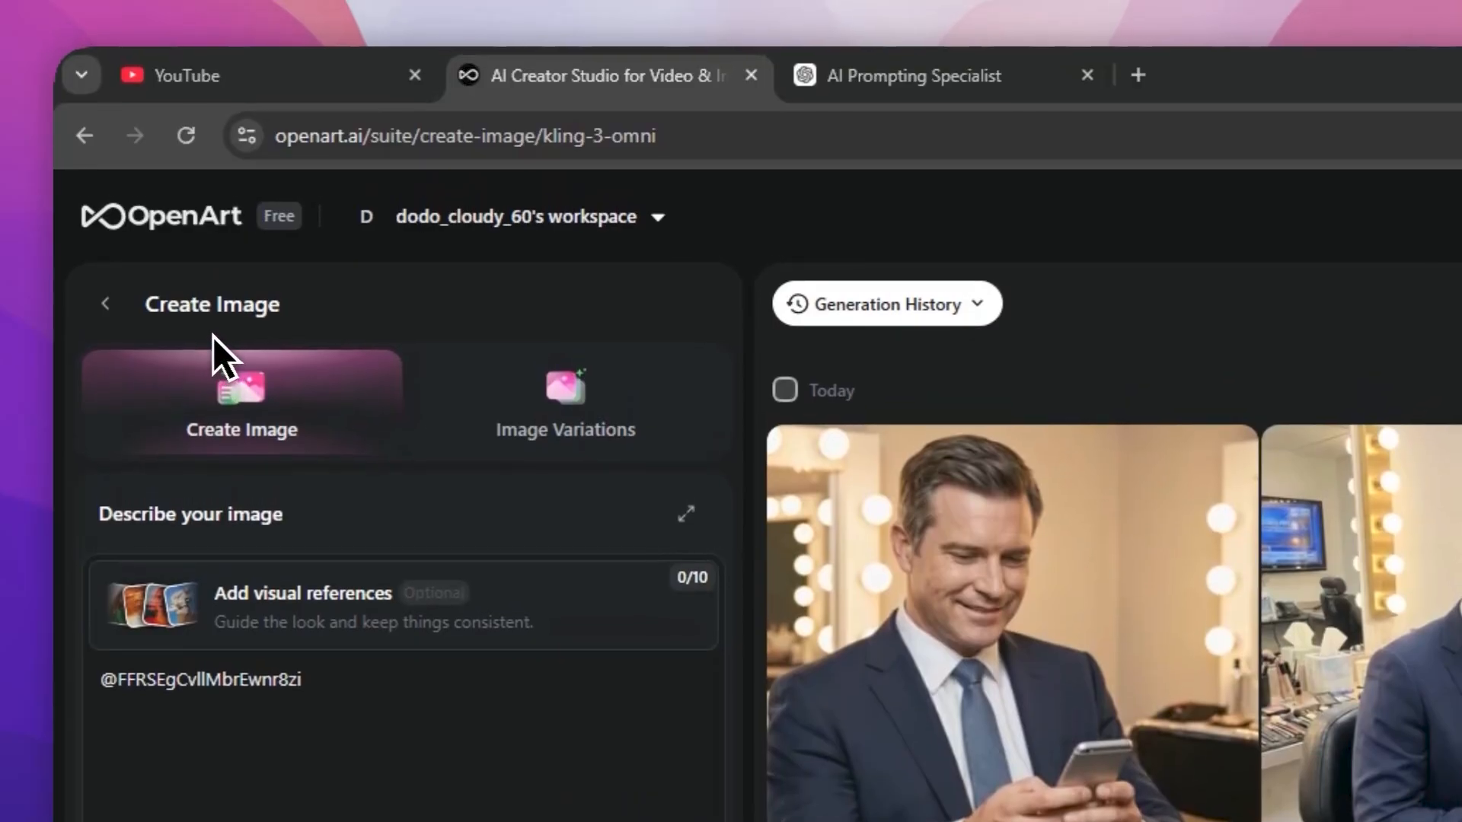
# Reopen the image creation tool and clear the leftover character ID from the prompt
pyautogui.click(105, 303)
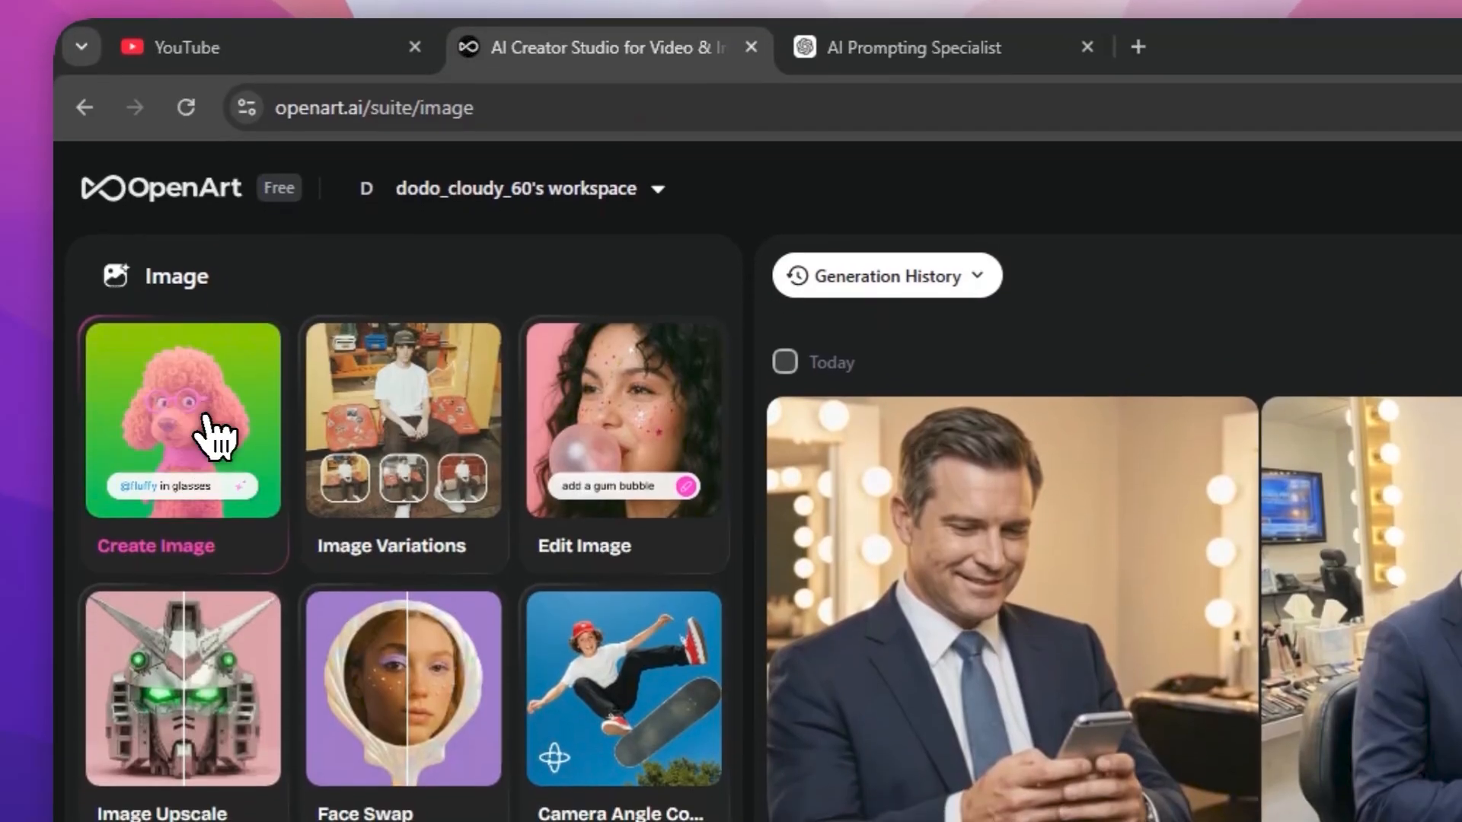
pyautogui.click(215, 438)
pyautogui.tripleClick(203, 651)
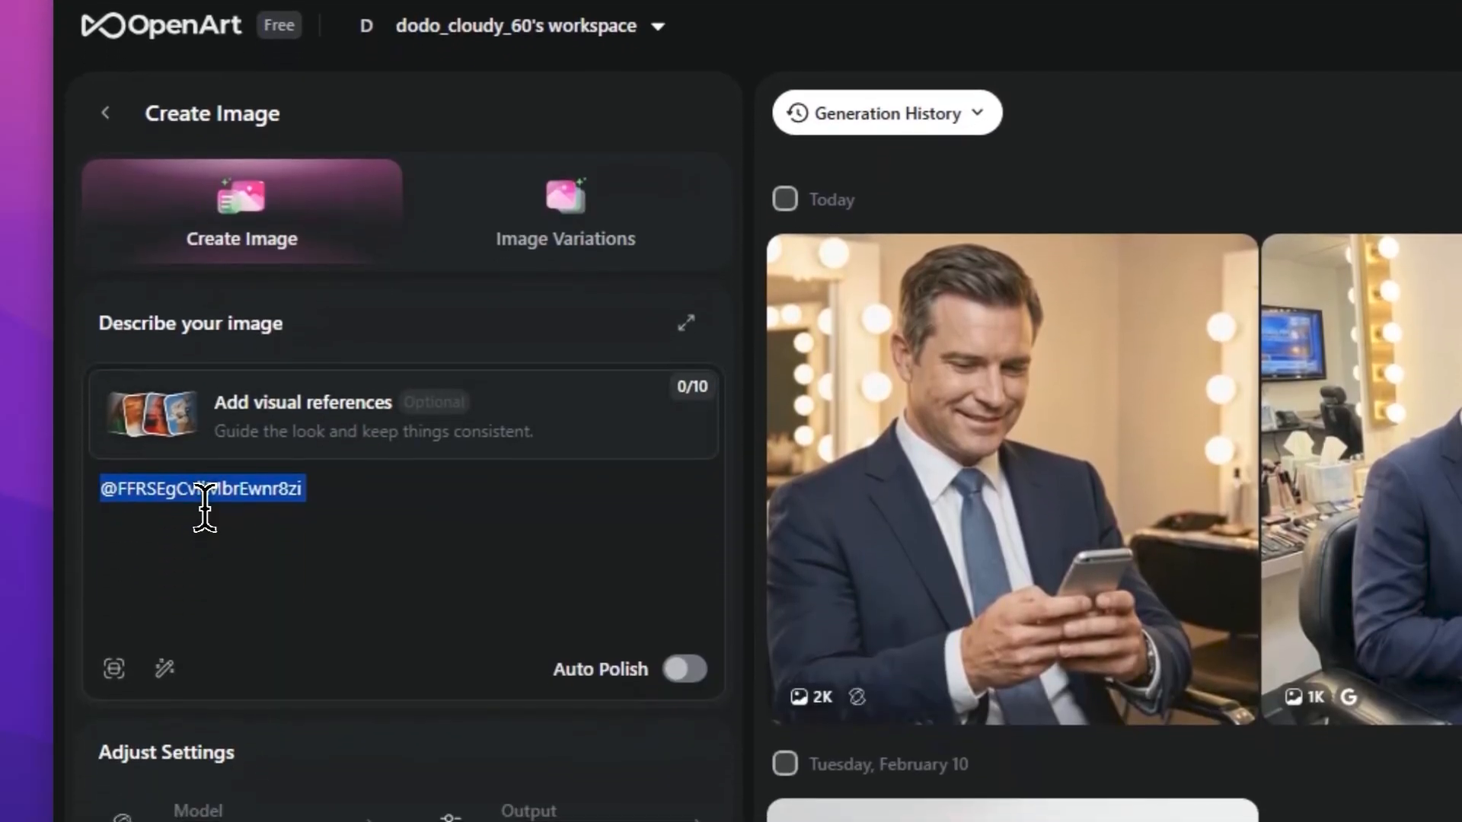
pyautogui.write('@er')
pyautogui.tripleClick(204, 505)
pyautogui.press('BackSpace')
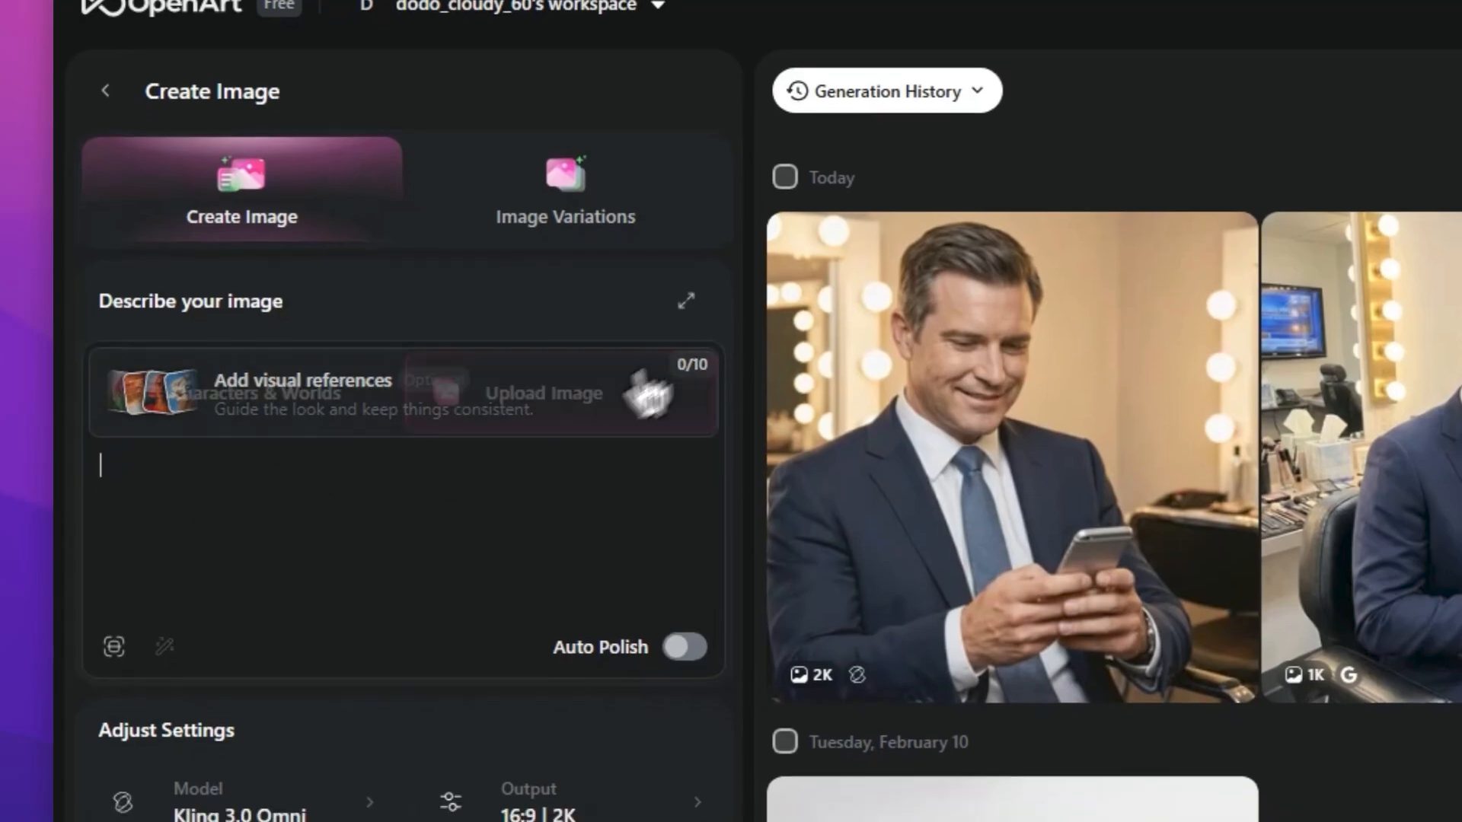
# Try to mention the newscaster character by name in the empty prompt without adding a visual reference
pyautogui.click(599, 230)
pyautogui.click(272, 232)
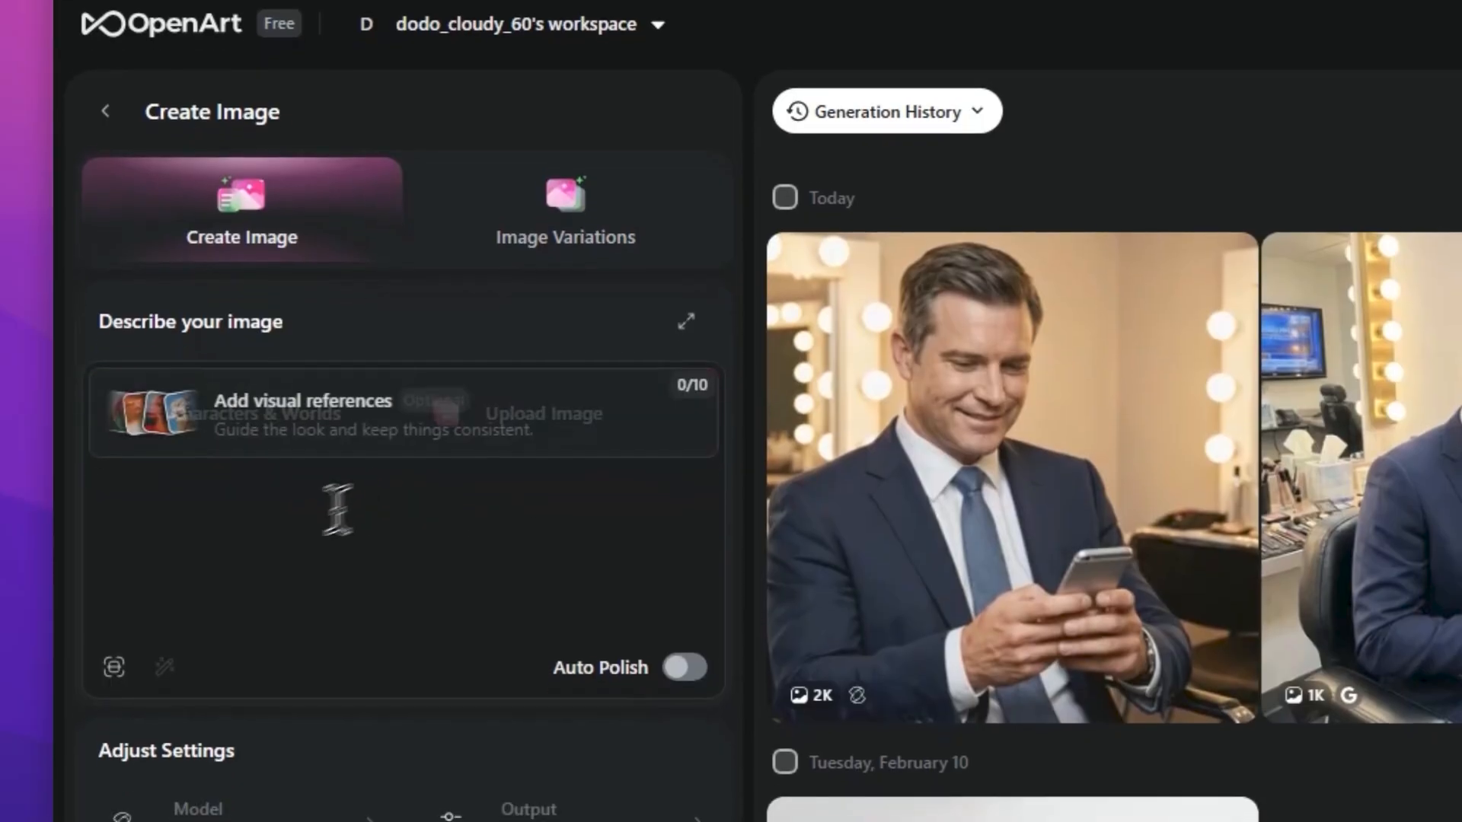
pyautogui.click(269, 631)
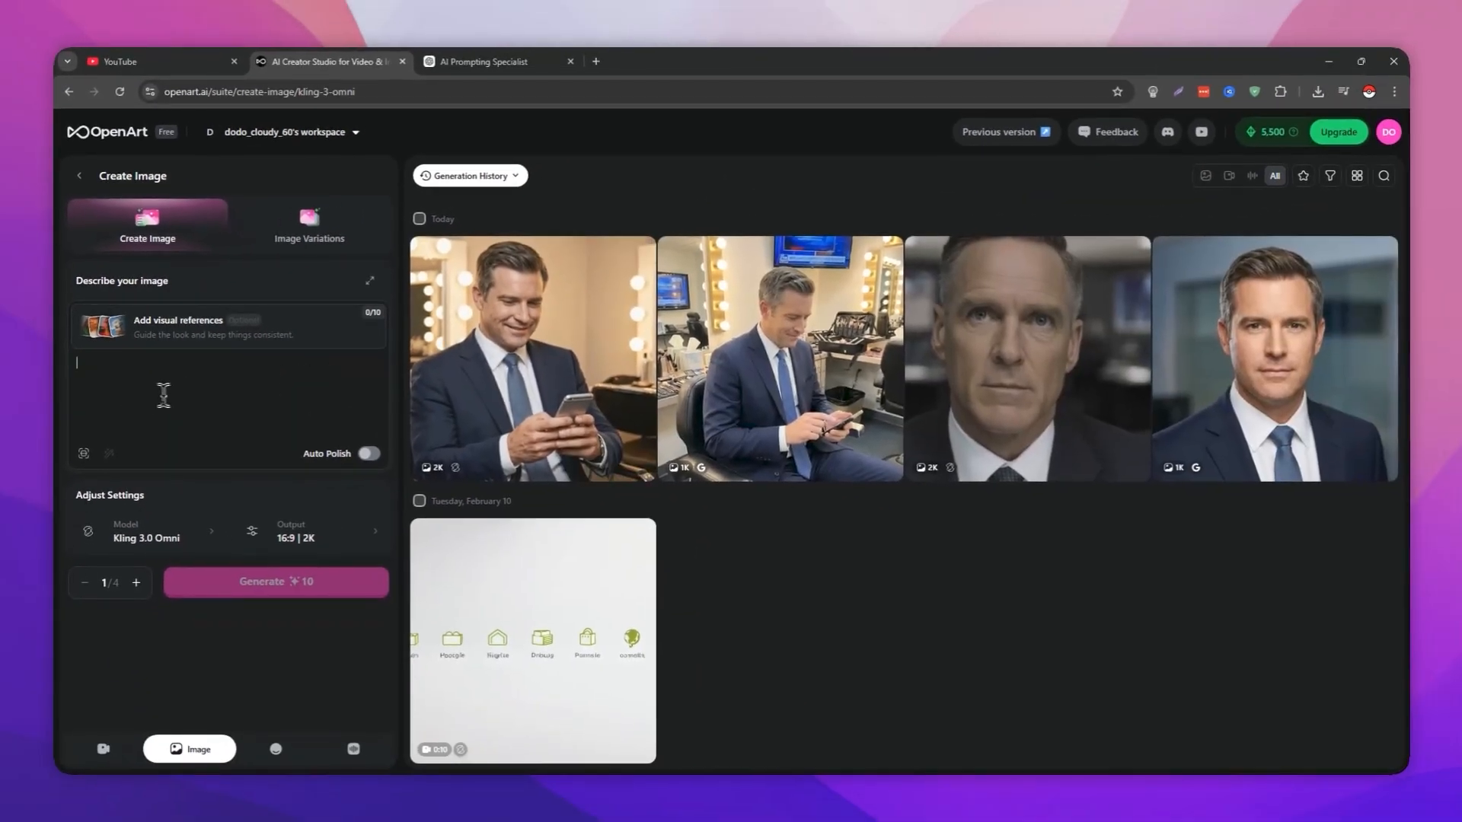
pyautogui.write('@')
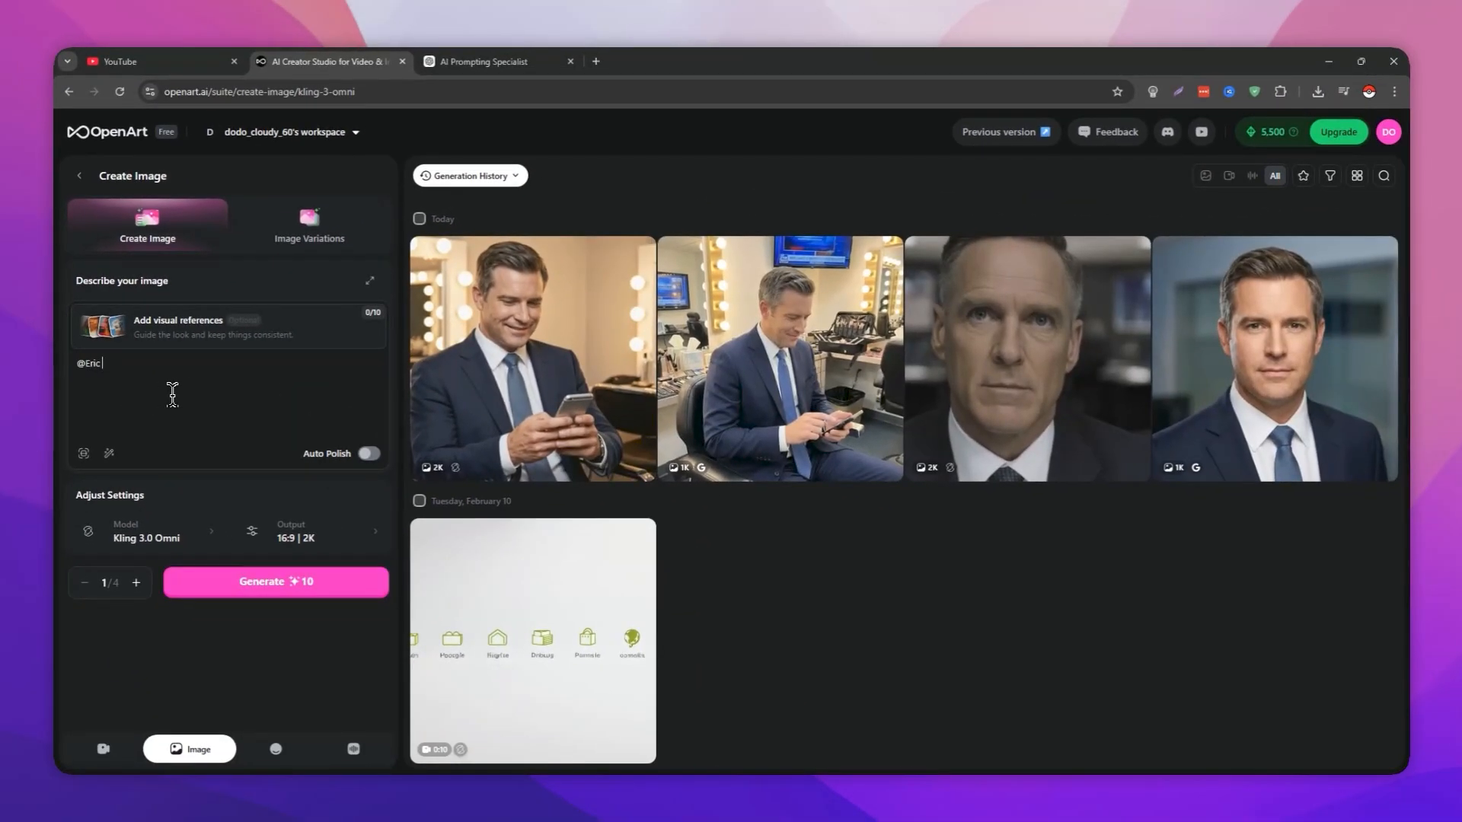
pyautogui.write('Eric')
pyautogui.hotkey('ctrl', 'a')
pyautogui.press('BackSpace')
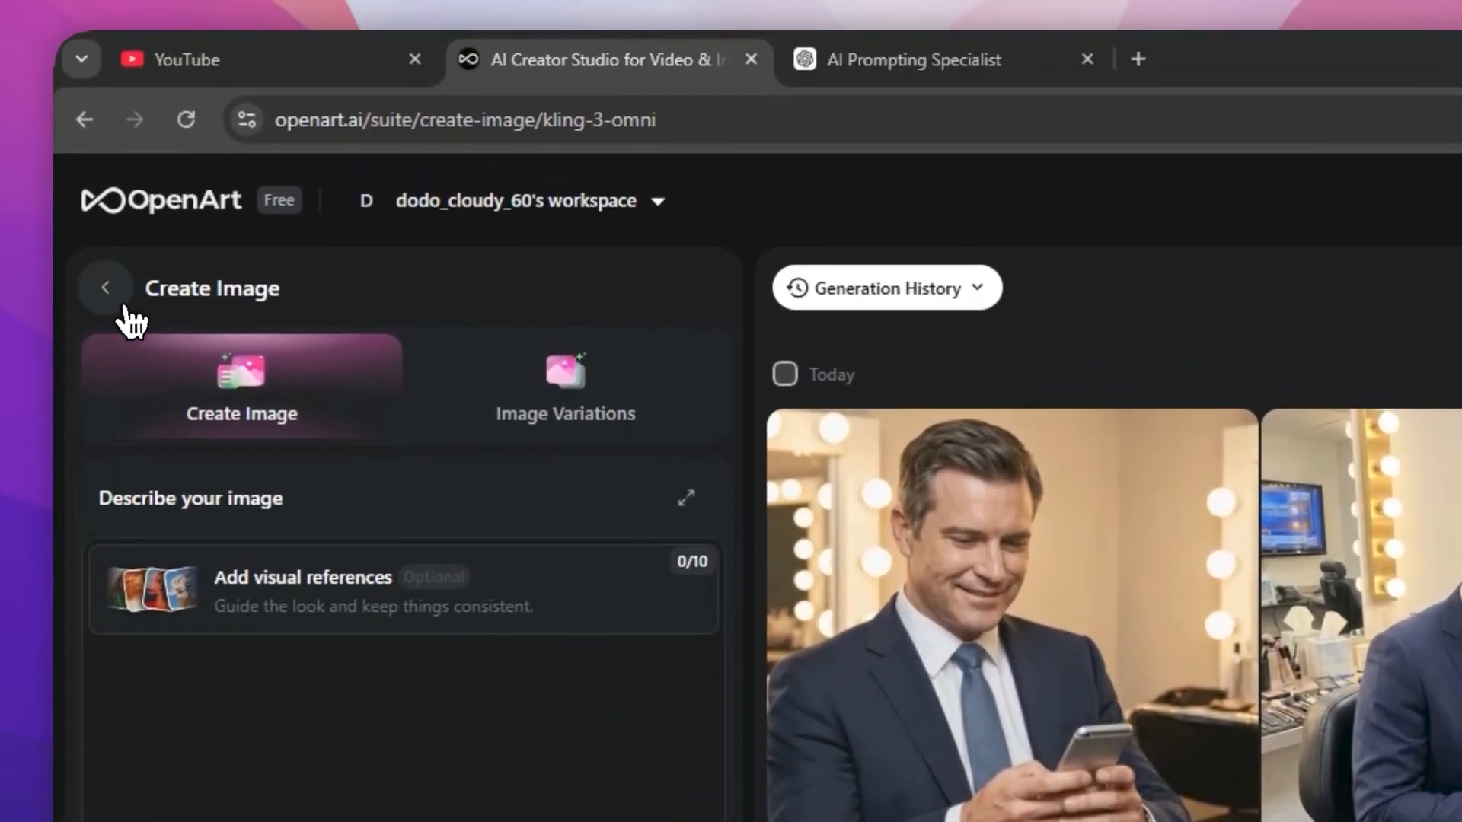
# Reload the image creation tool and add the newscaster character and the orange house background as visual references
pyautogui.click(105, 201)
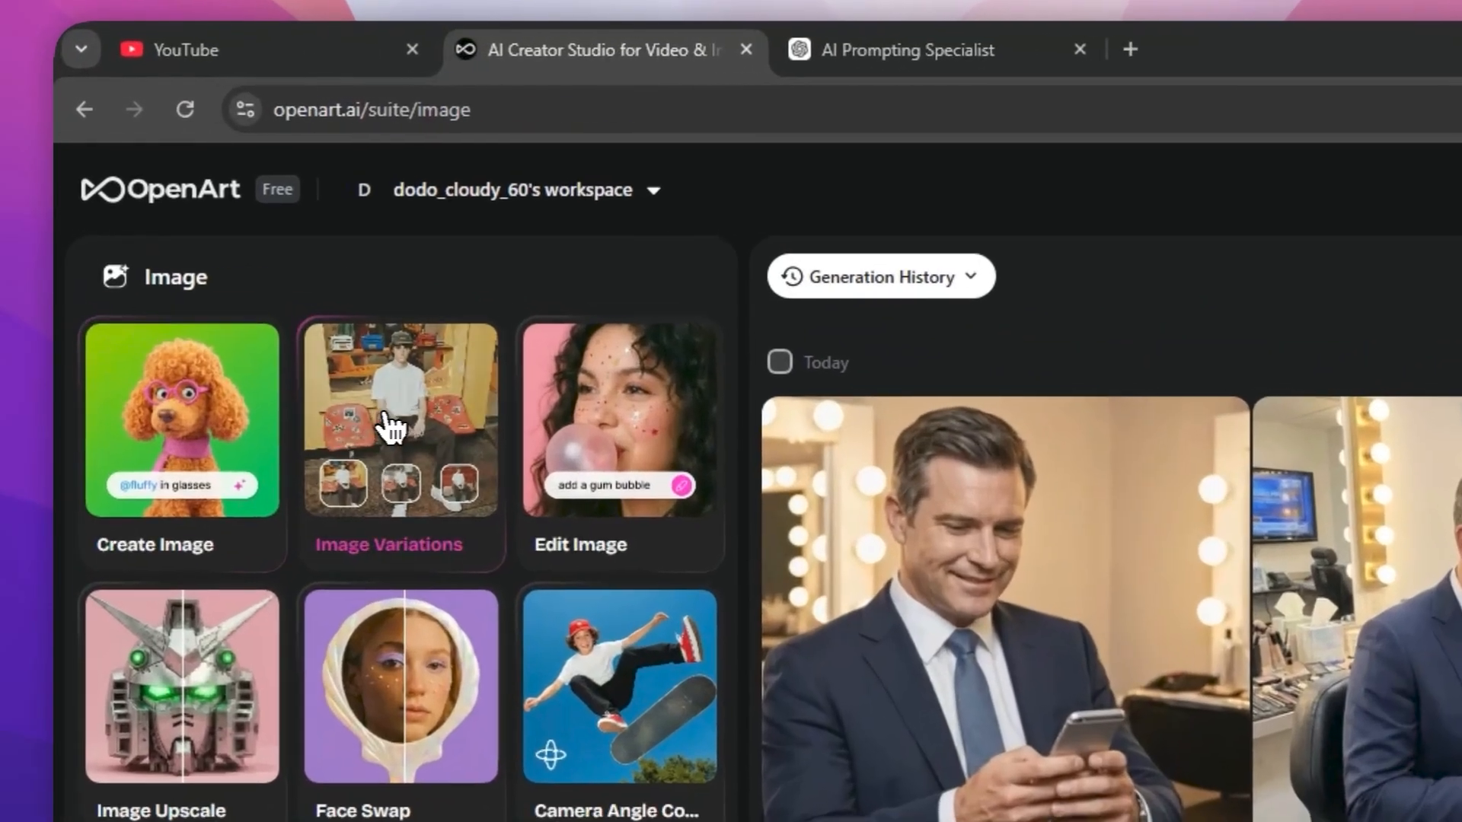
pyautogui.click(224, 253)
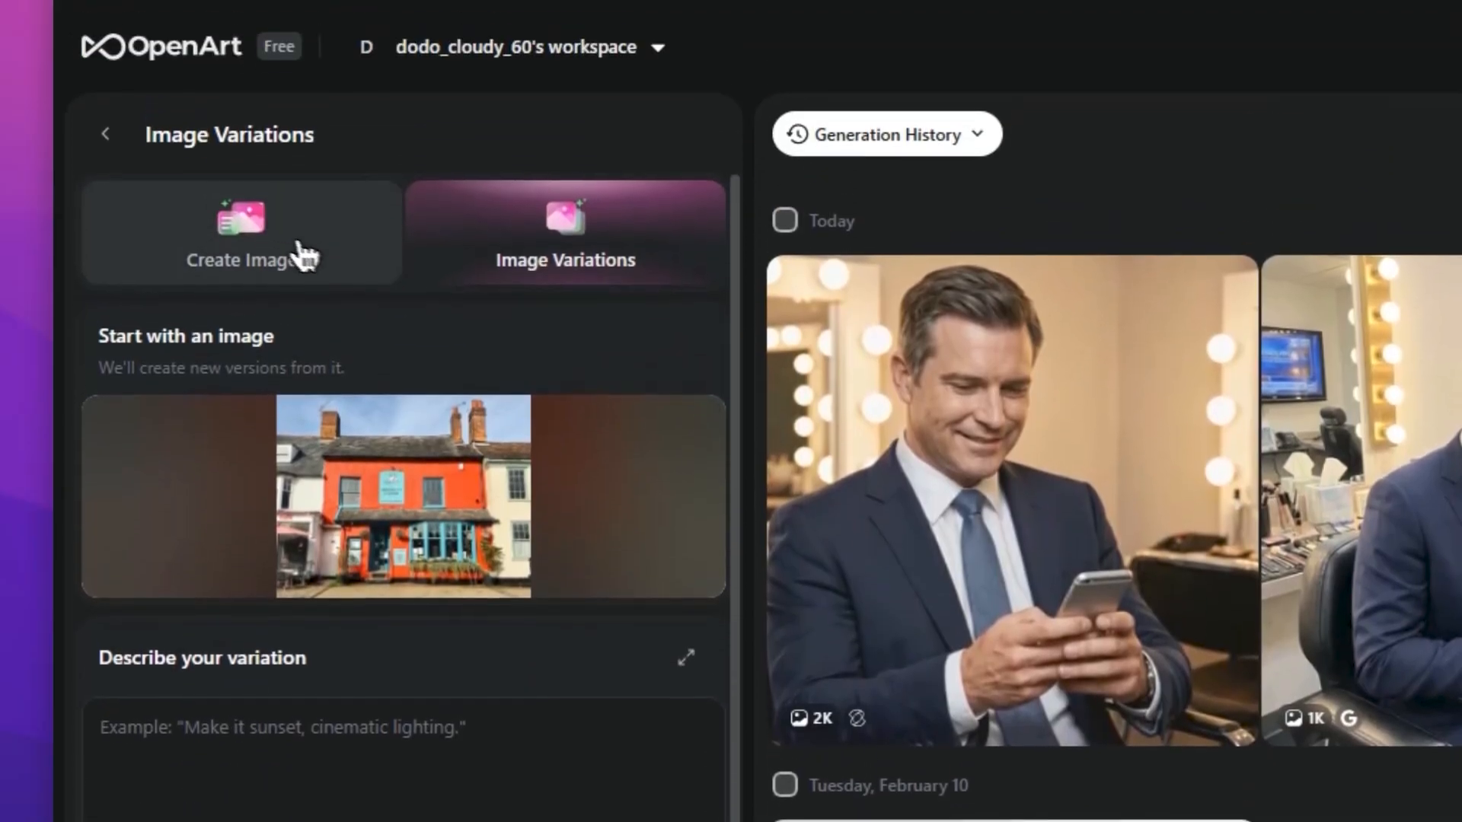
pyautogui.click(293, 9)
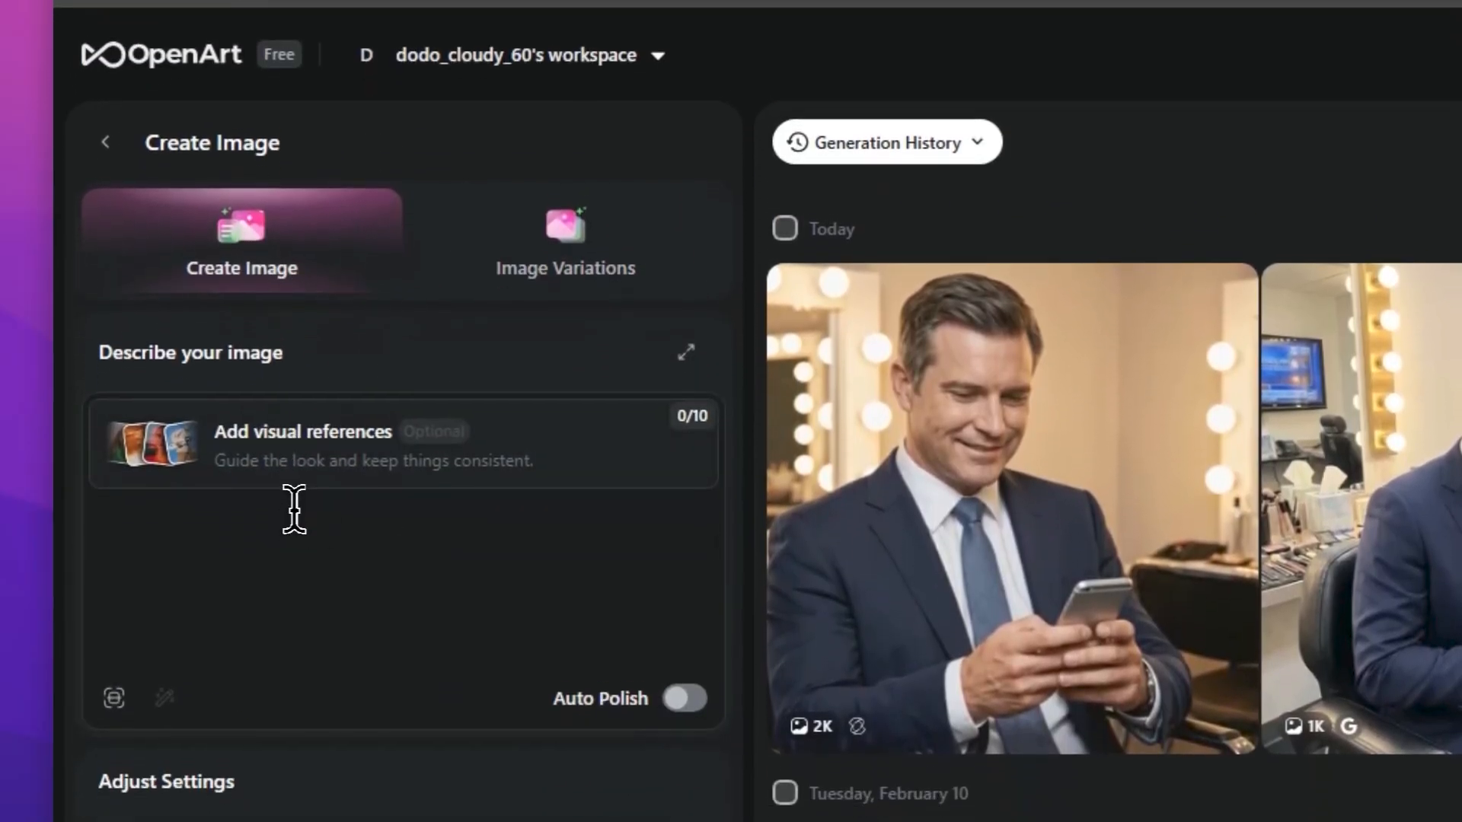
pyautogui.click(358, 517)
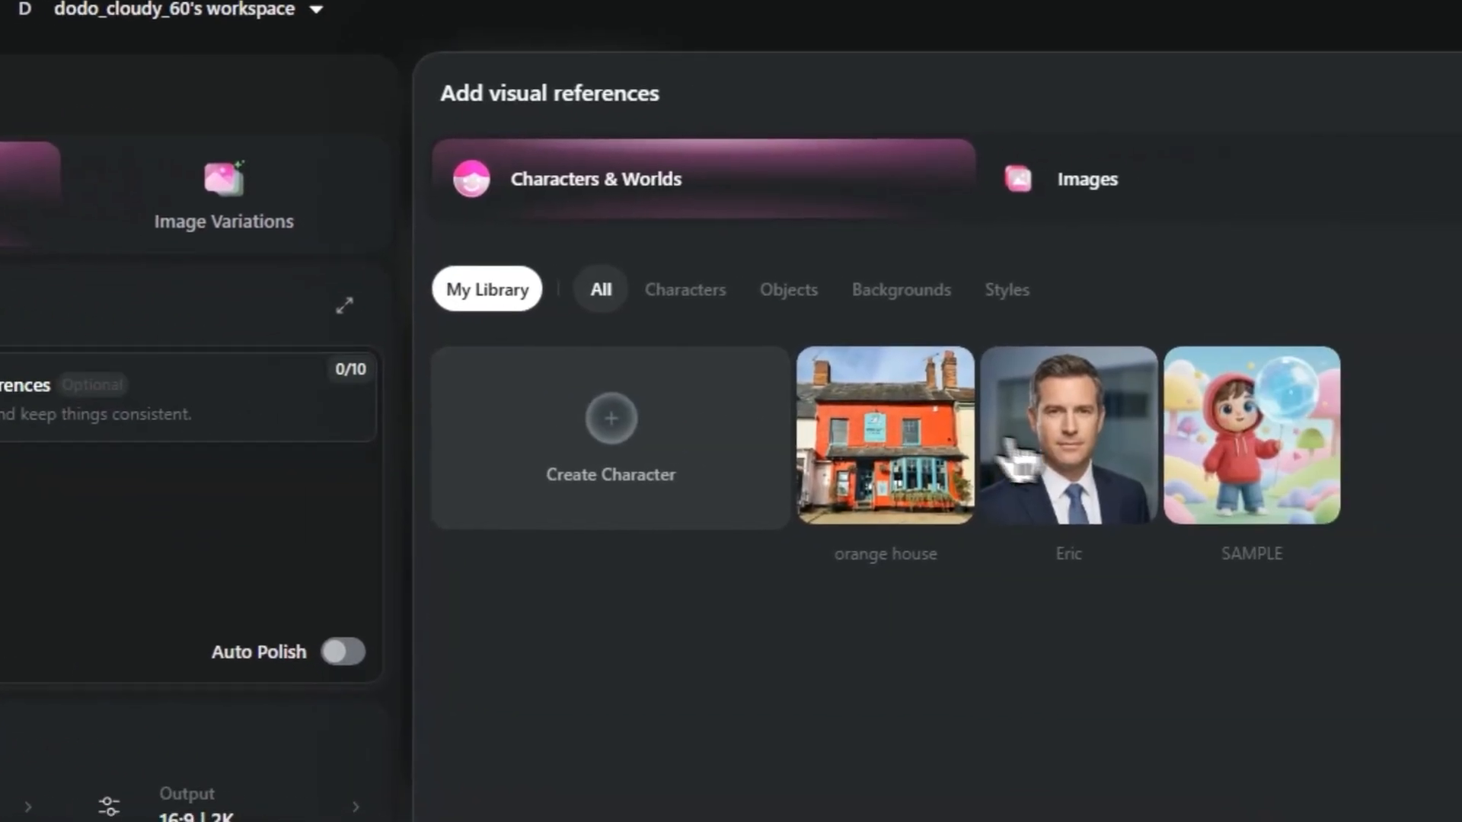
pyautogui.click(1435, 495)
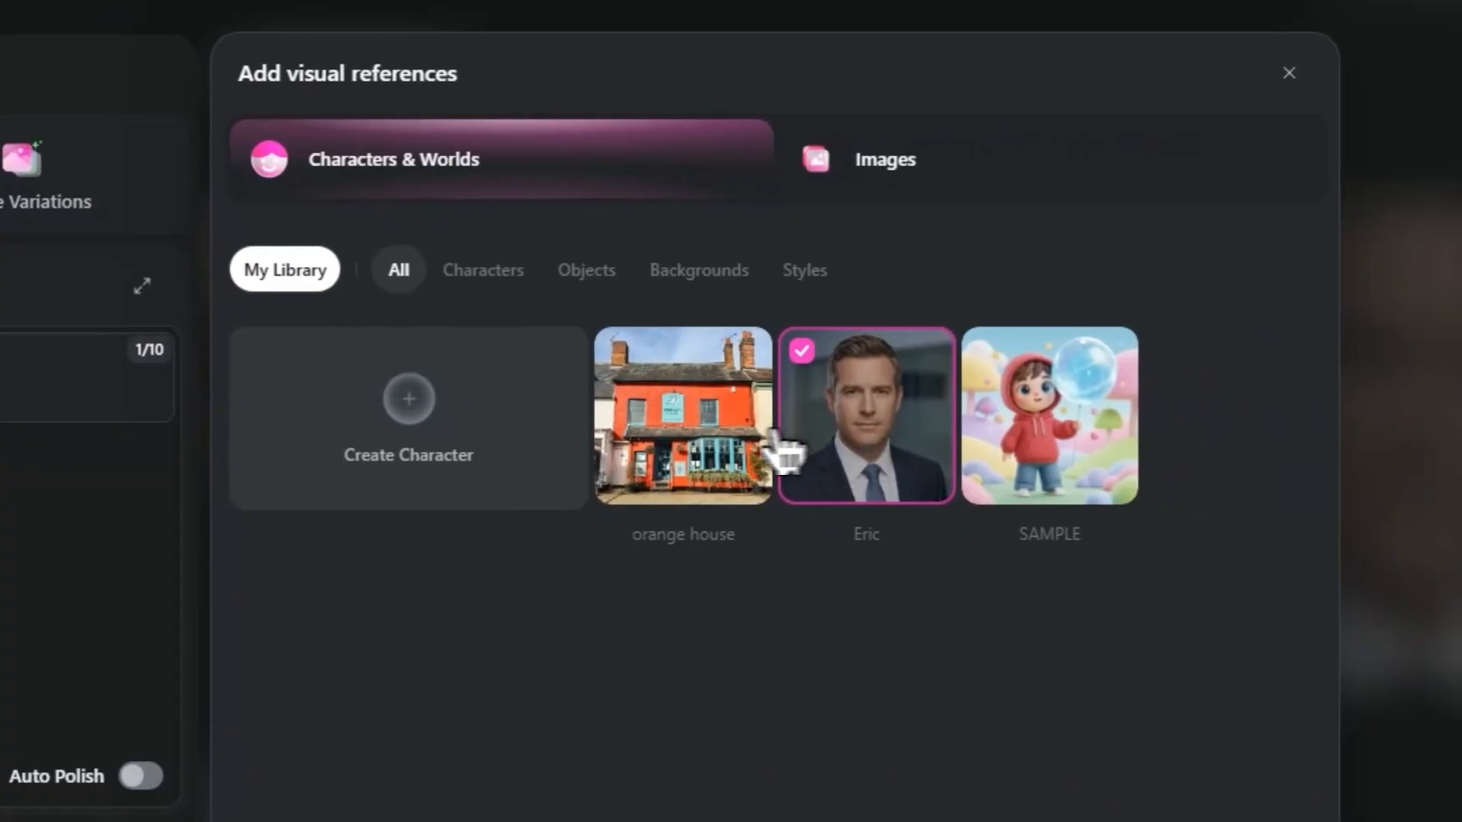
pyautogui.click(643, 414)
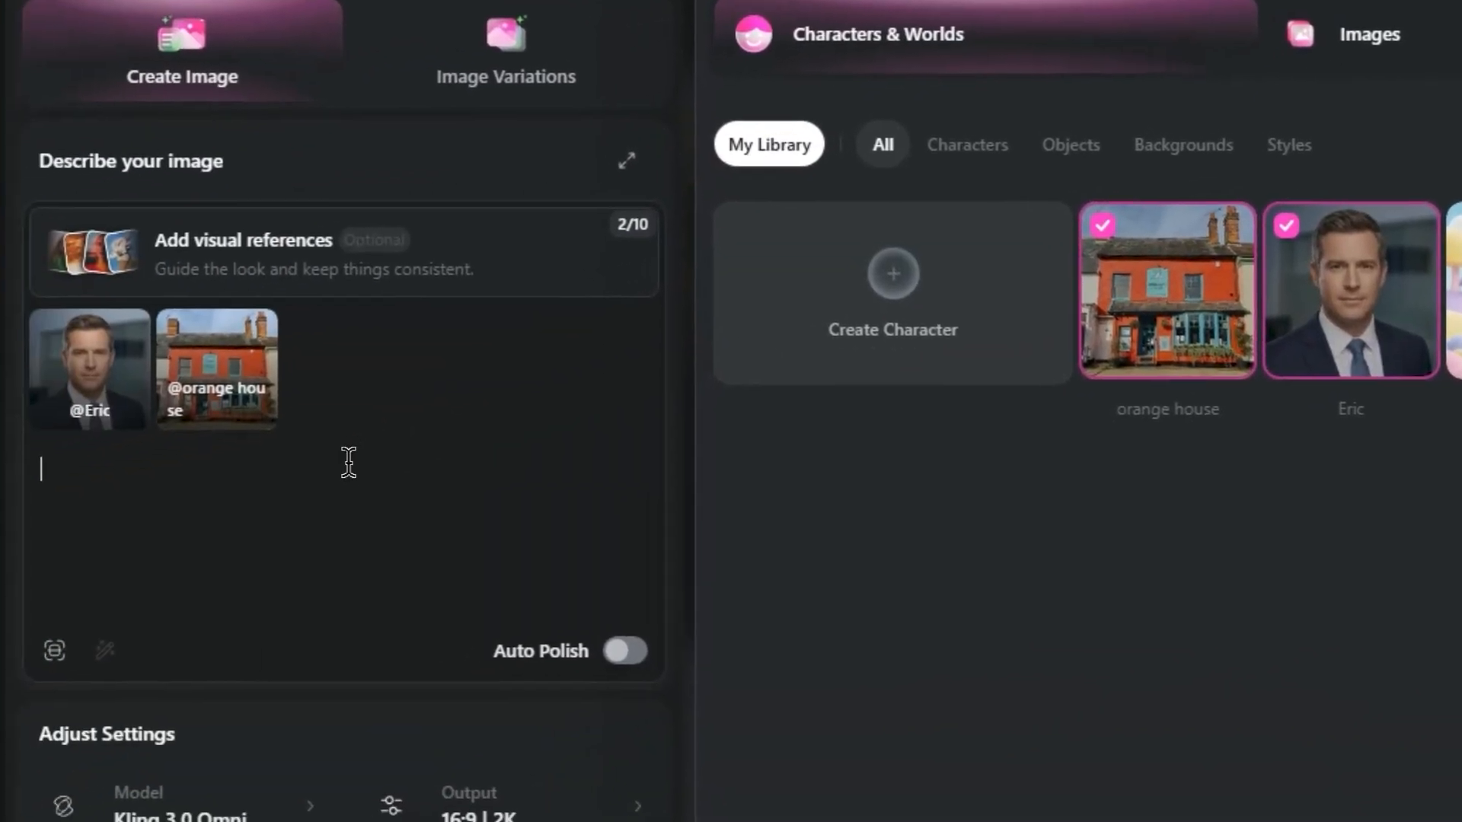
# Write a prompt placing the referenced newscaster in front of the referenced orange house in casual 90s denim vacation clothes, arms crossed, smiling at the camera
pyautogui.write('@e')
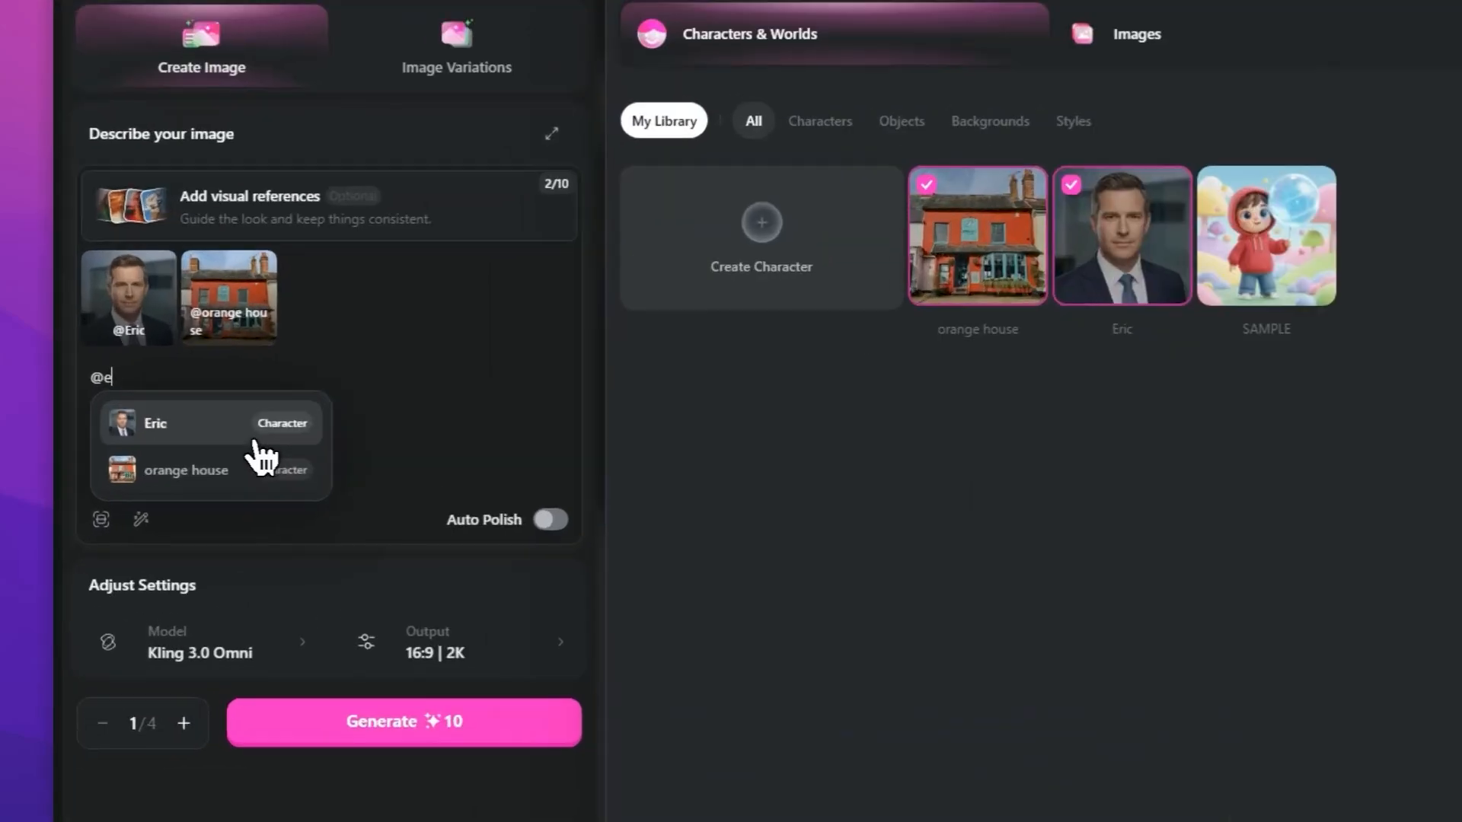
pyautogui.click(187, 473)
pyautogui.write('is')
pyautogui.write(' standing in fro')
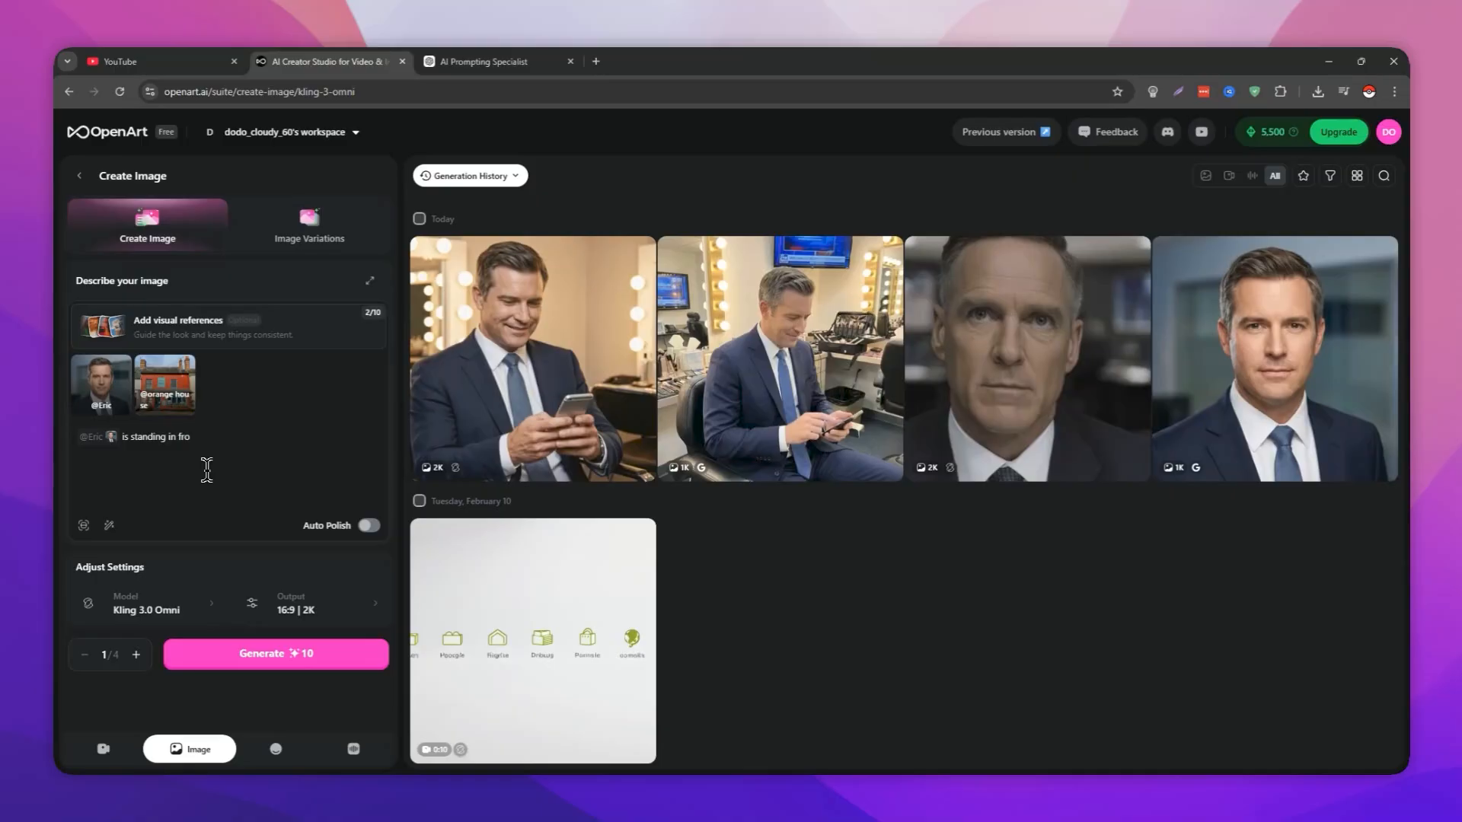
pyautogui.write('nt of the @')
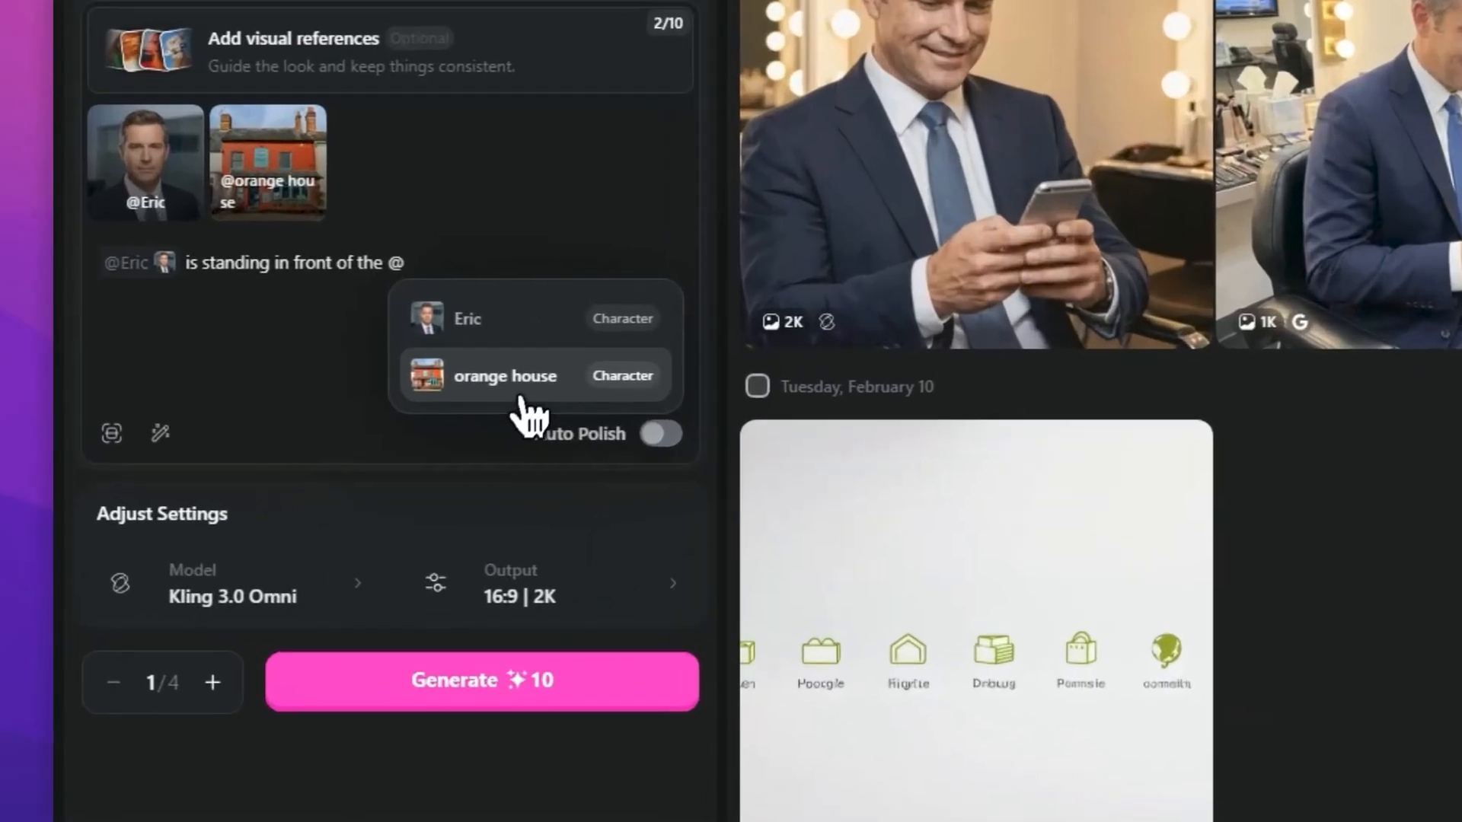
pyautogui.click(297, 496)
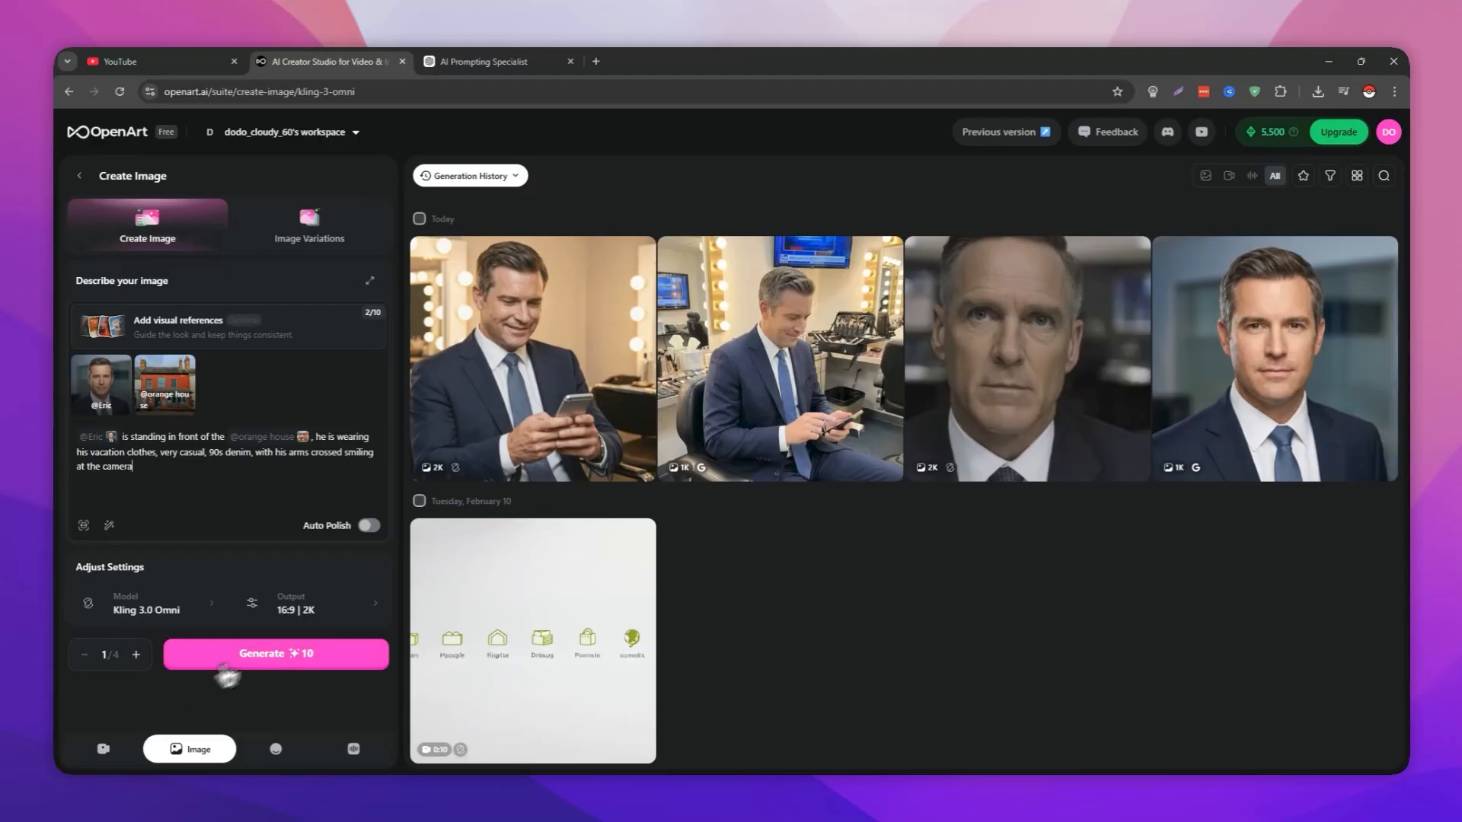
# Generate one image of the orange house scene with Kling 3.0 Omni and another with Nano Banana Pro
pyautogui.click(293, 660)
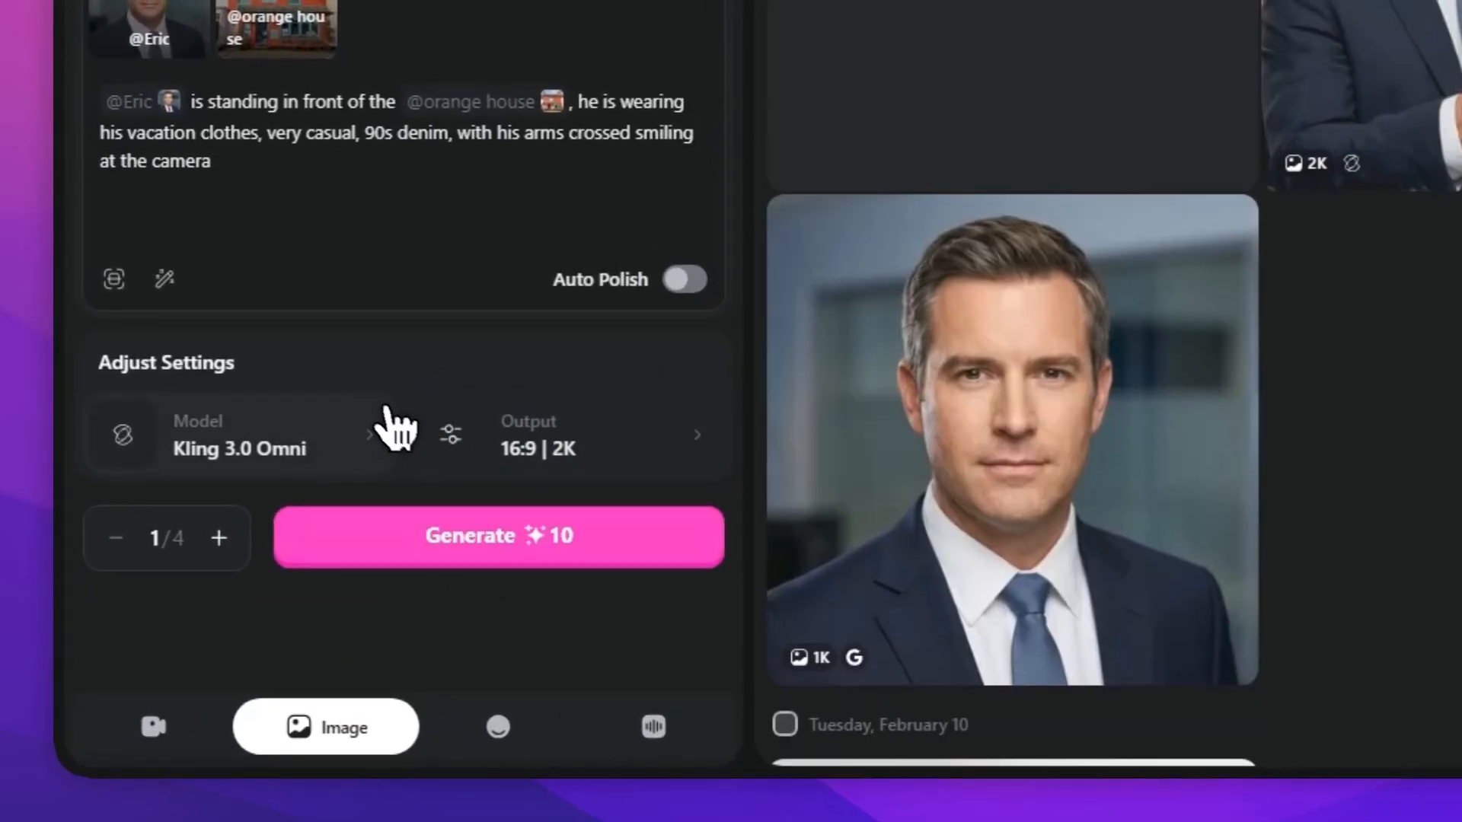
pyautogui.click(362, 442)
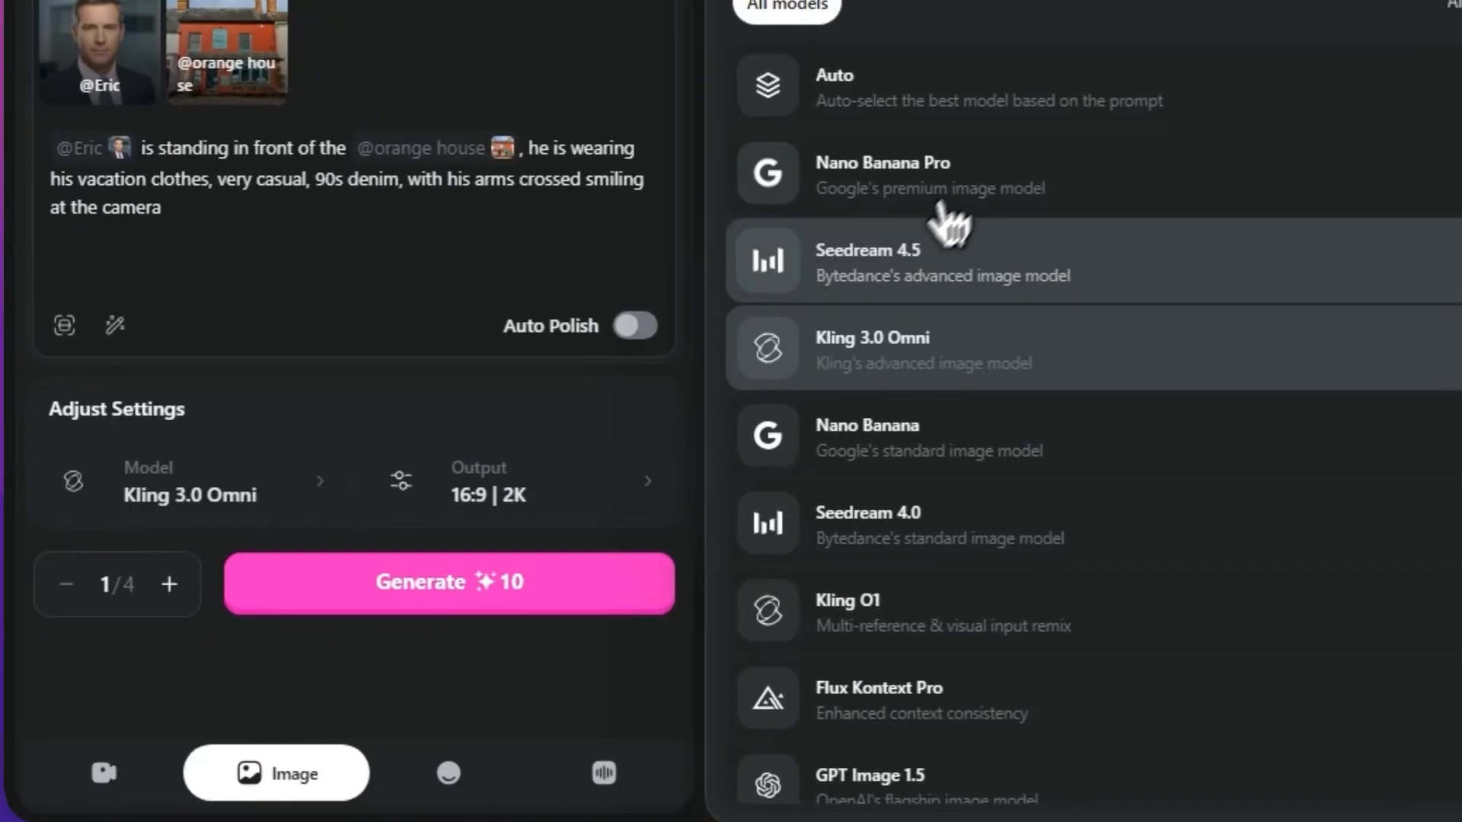
pyautogui.click(951, 129)
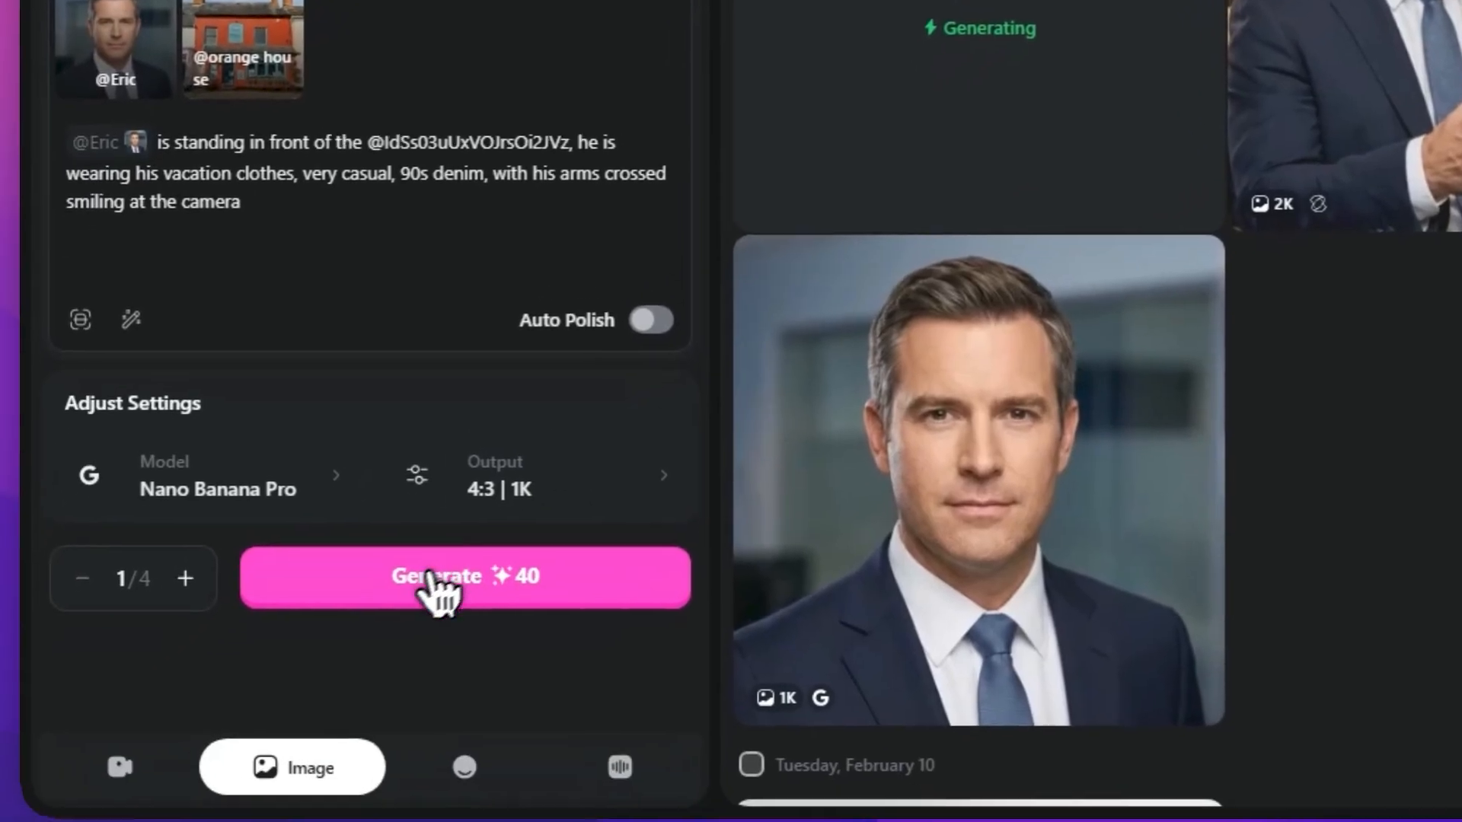
pyautogui.click(491, 533)
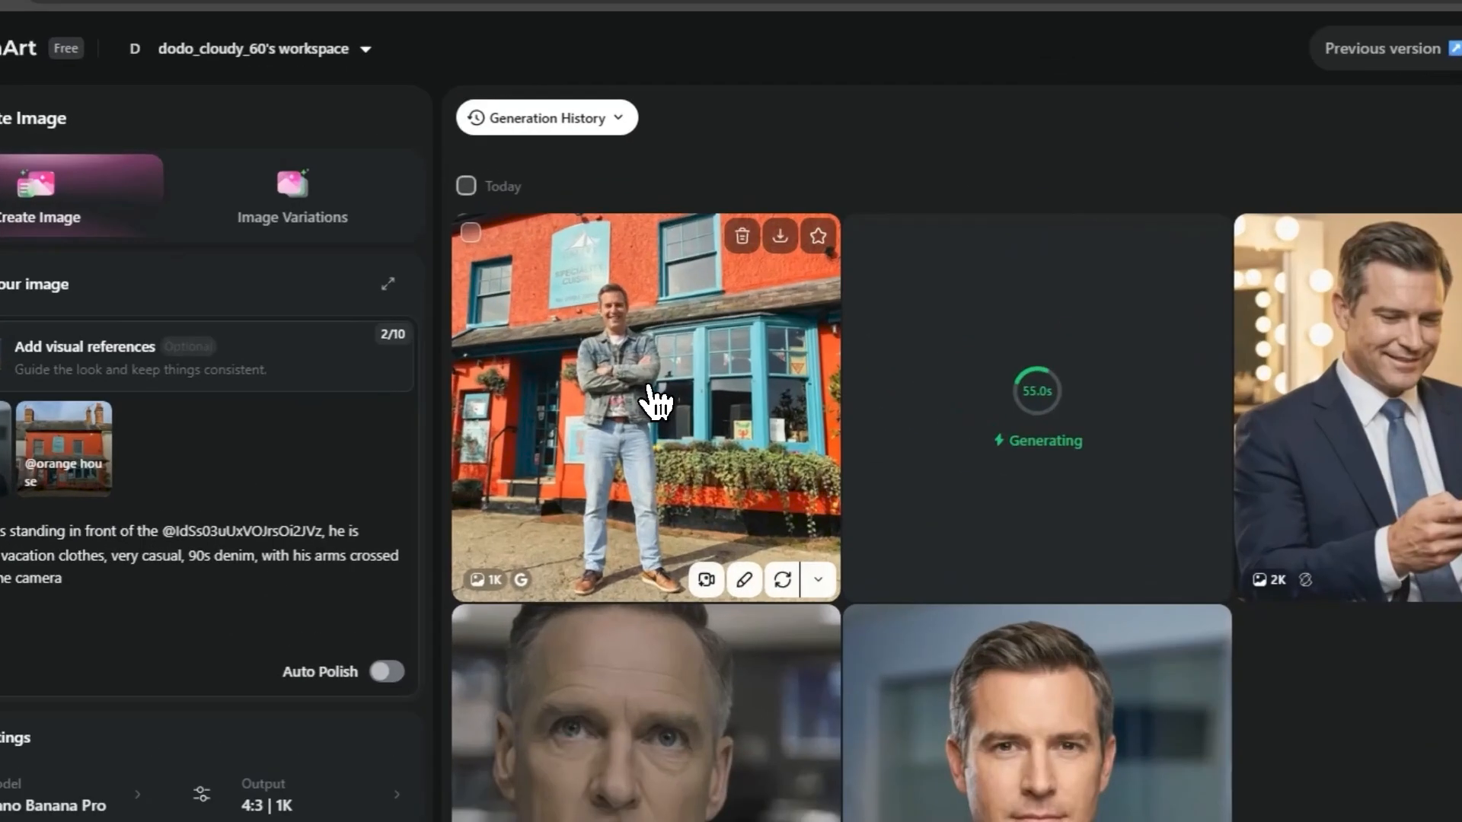
# Compare the Nano Banana Pro orange house image with both make-up room images and the original newscaster headshot for character consistency
pyautogui.click(541, 347)
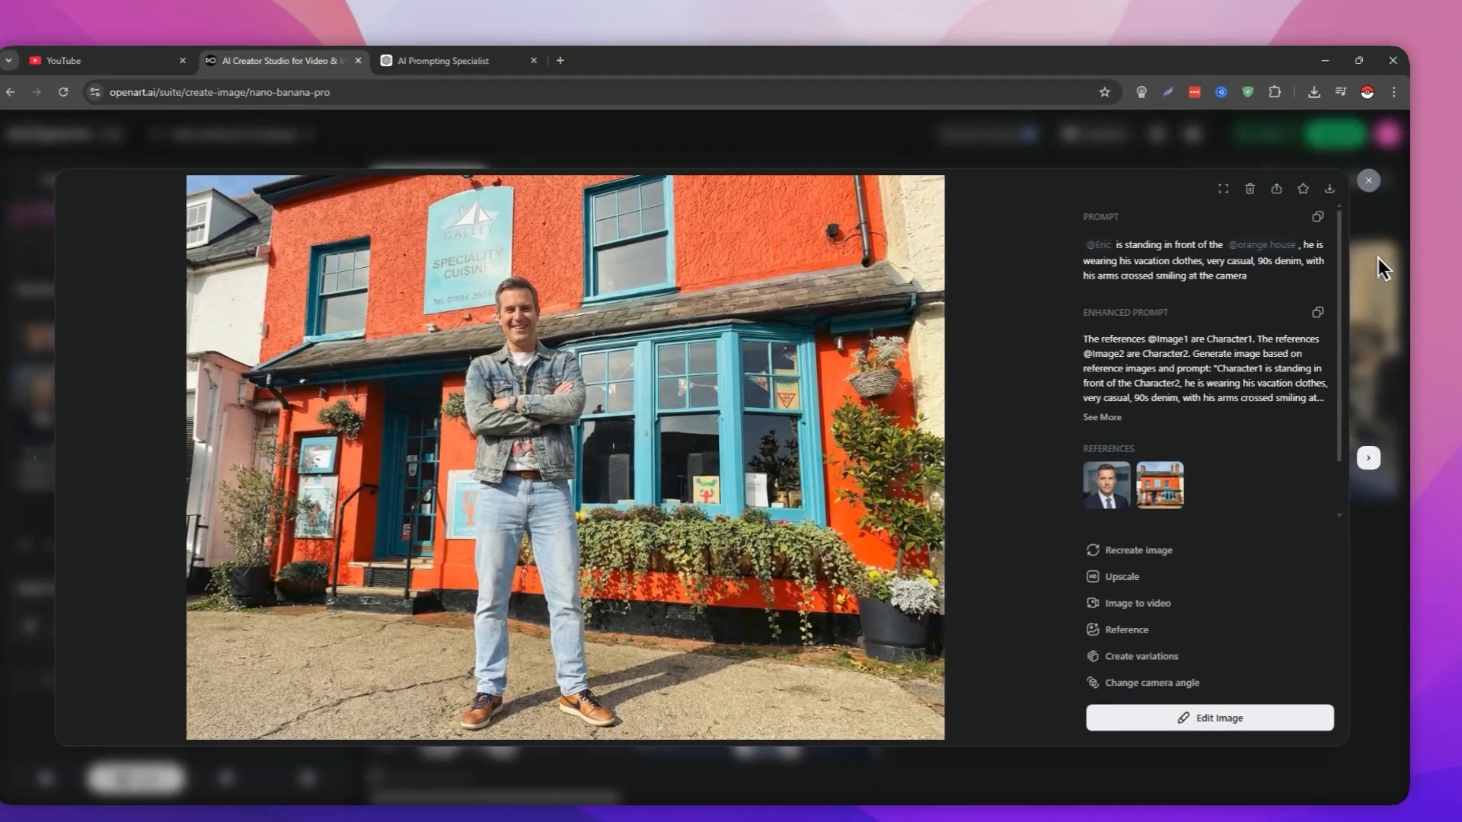
pyautogui.click(1370, 178)
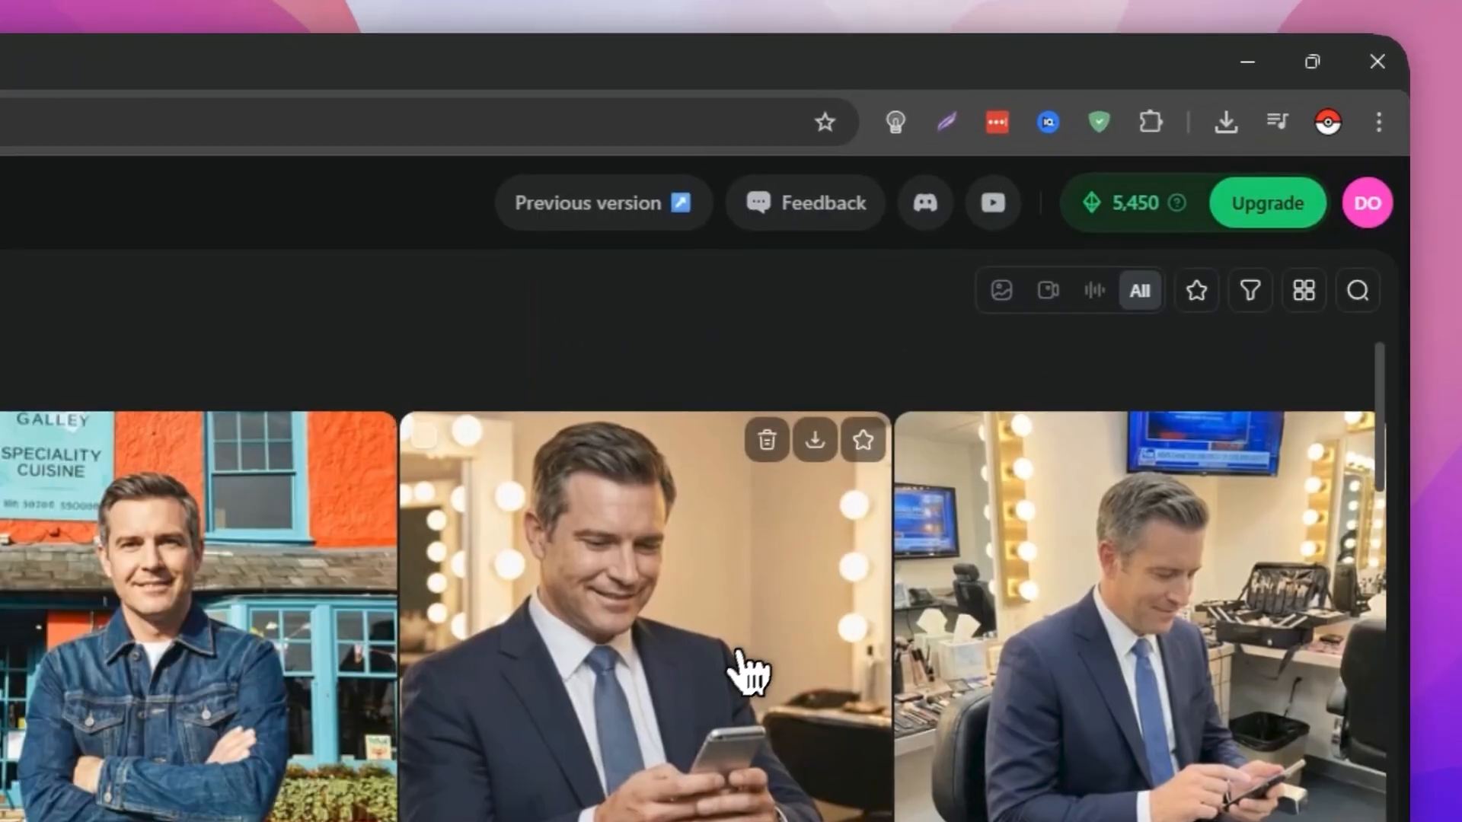
pyautogui.click(746, 670)
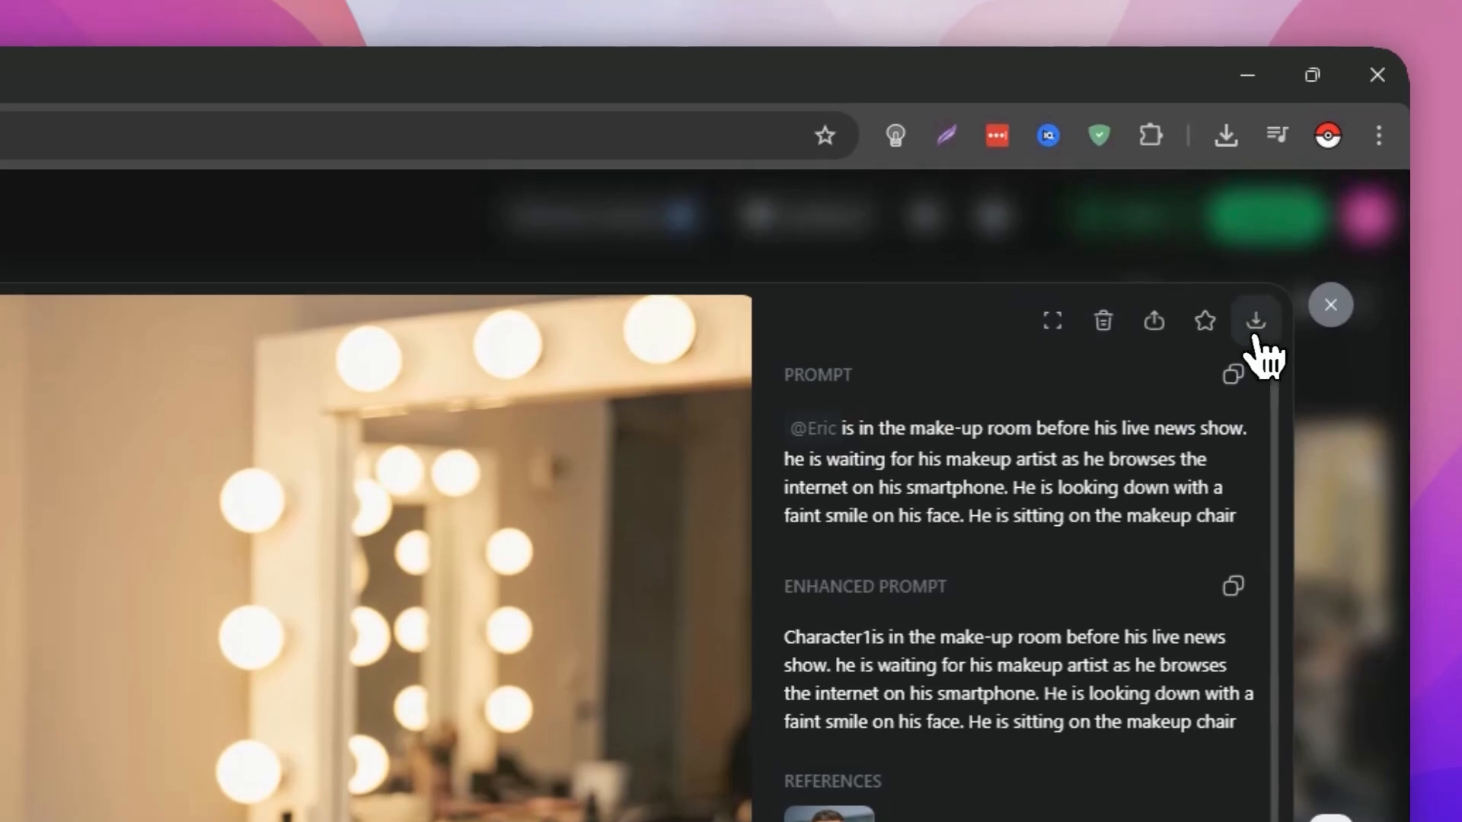
pyautogui.click(1334, 313)
pyautogui.click(1112, 583)
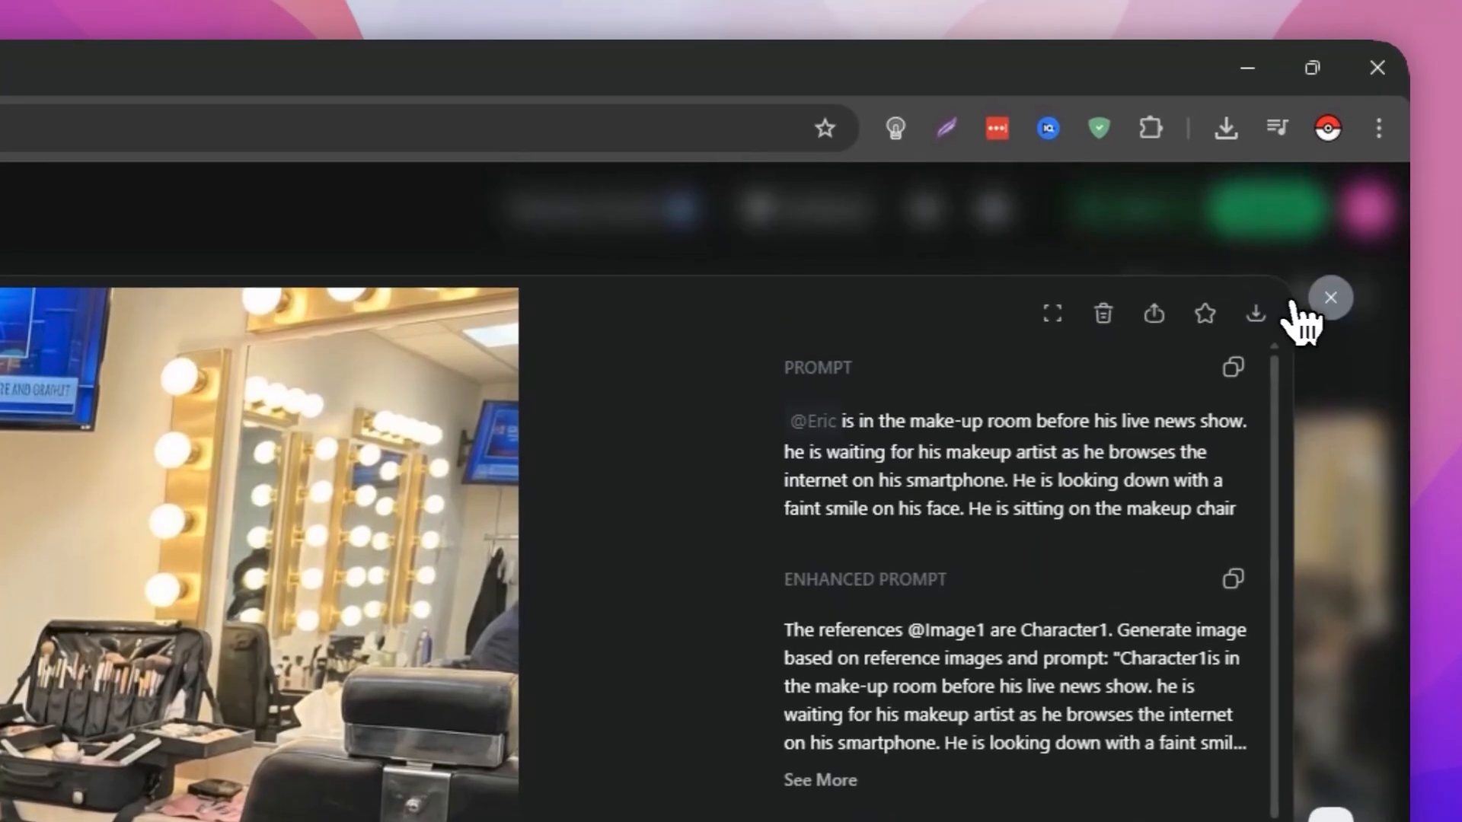
pyautogui.click(1330, 253)
pyautogui.click(579, 571)
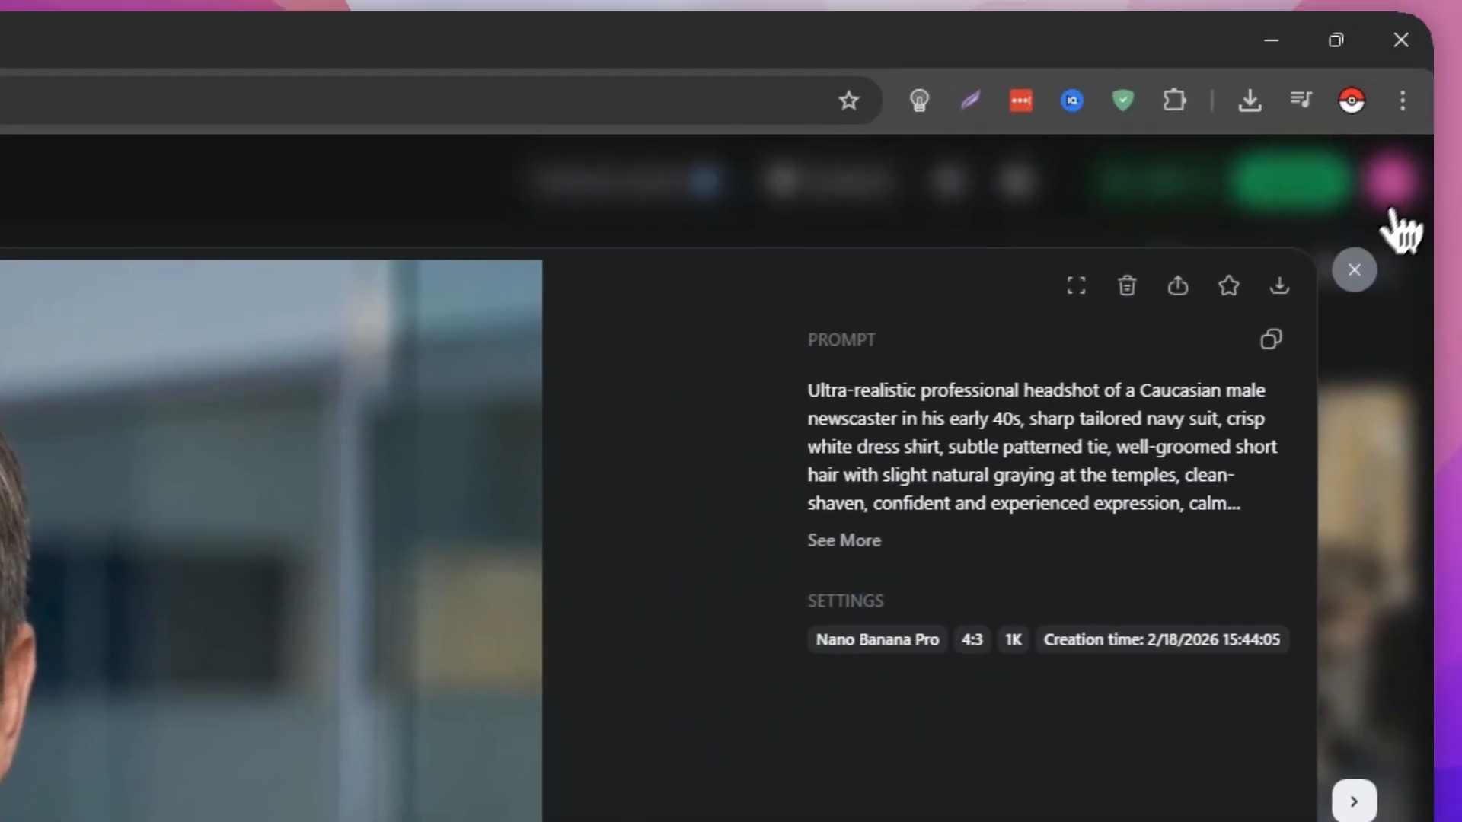
pyautogui.click(1351, 267)
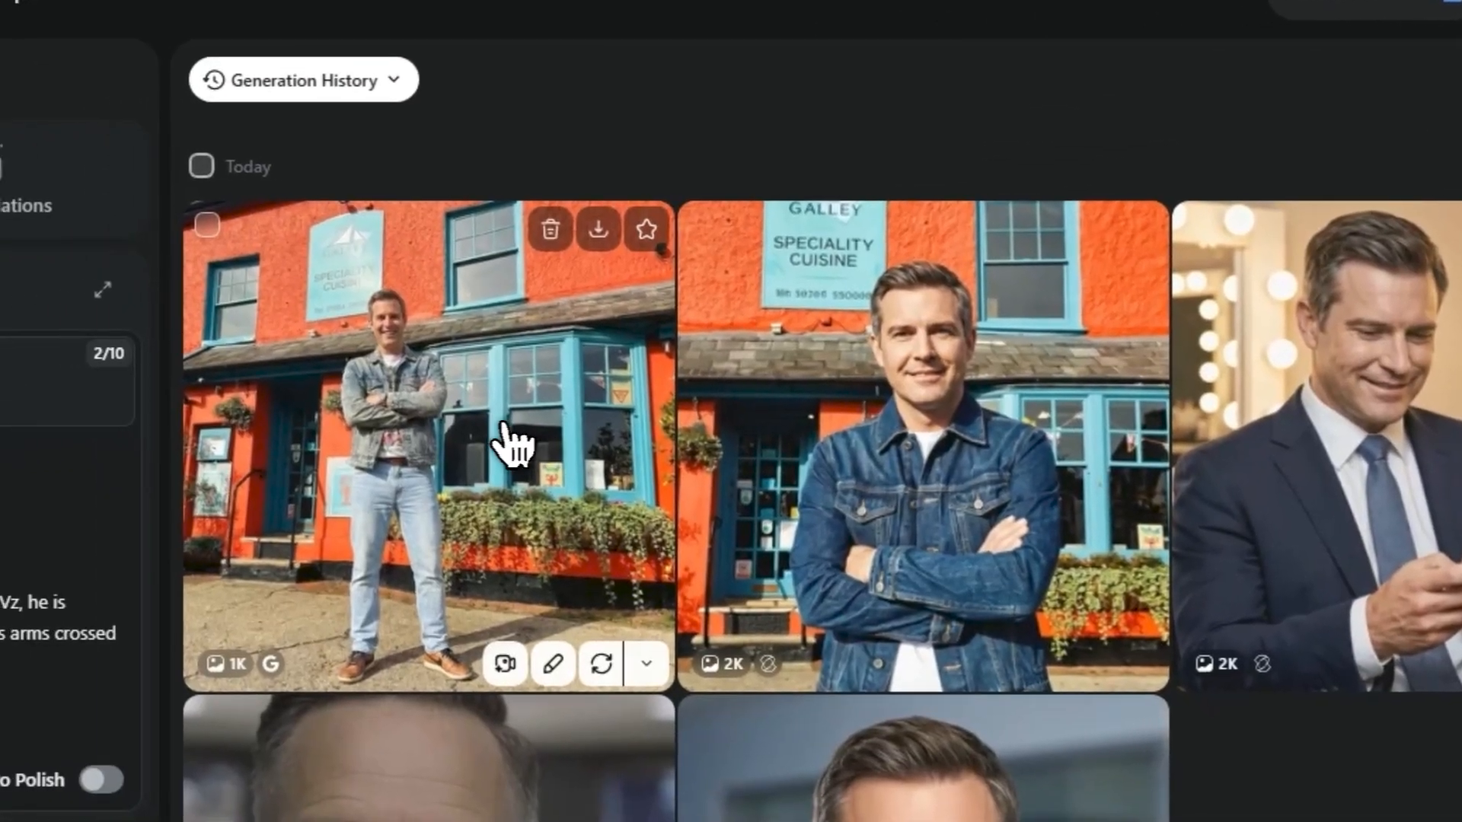
# Examine the Nano Banana Pro and Kling 3.0 Omni orange house images in full view to compare the character and background
pyautogui.click(508, 442)
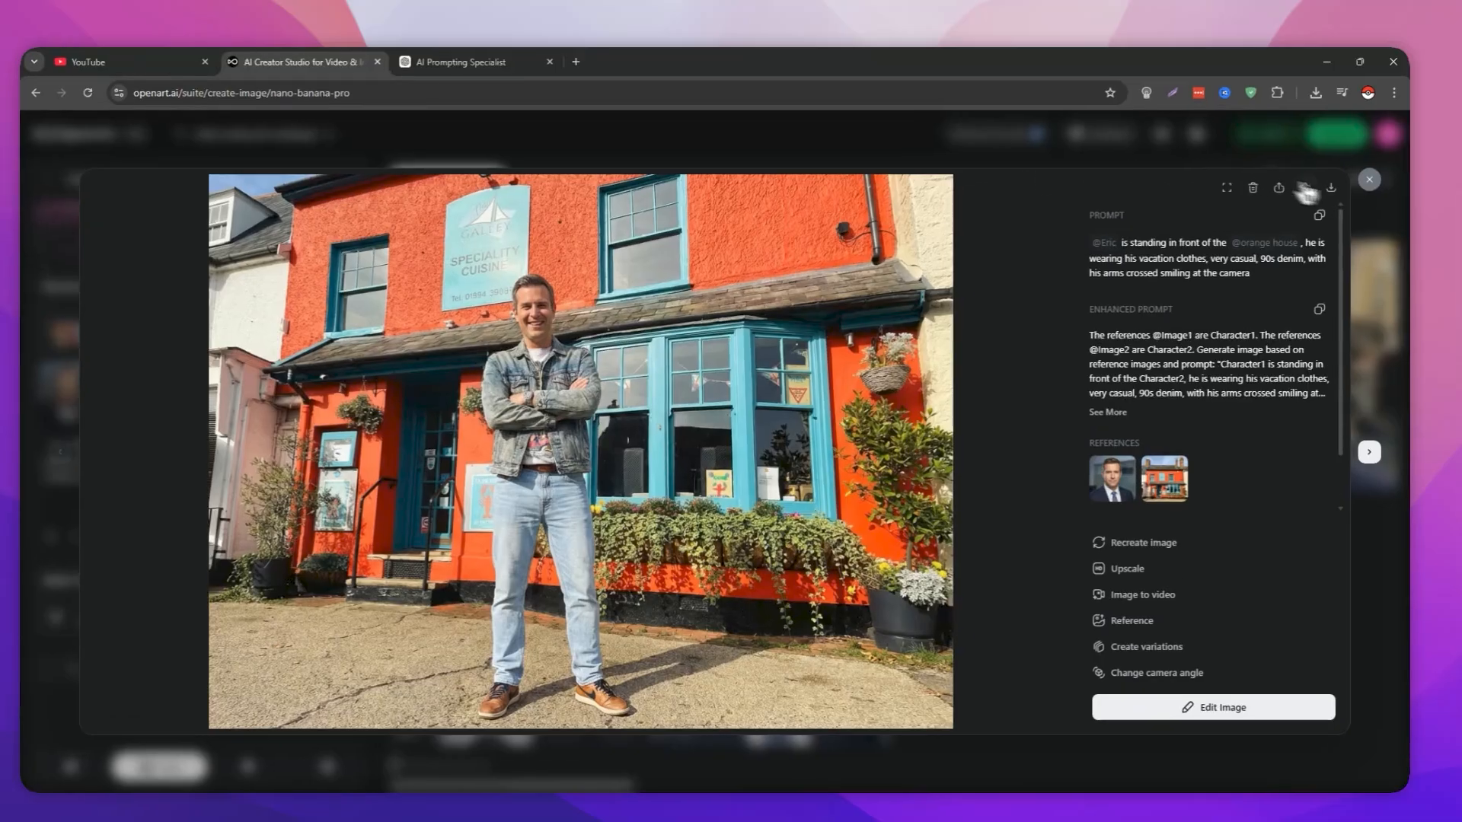
pyautogui.click(1369, 177)
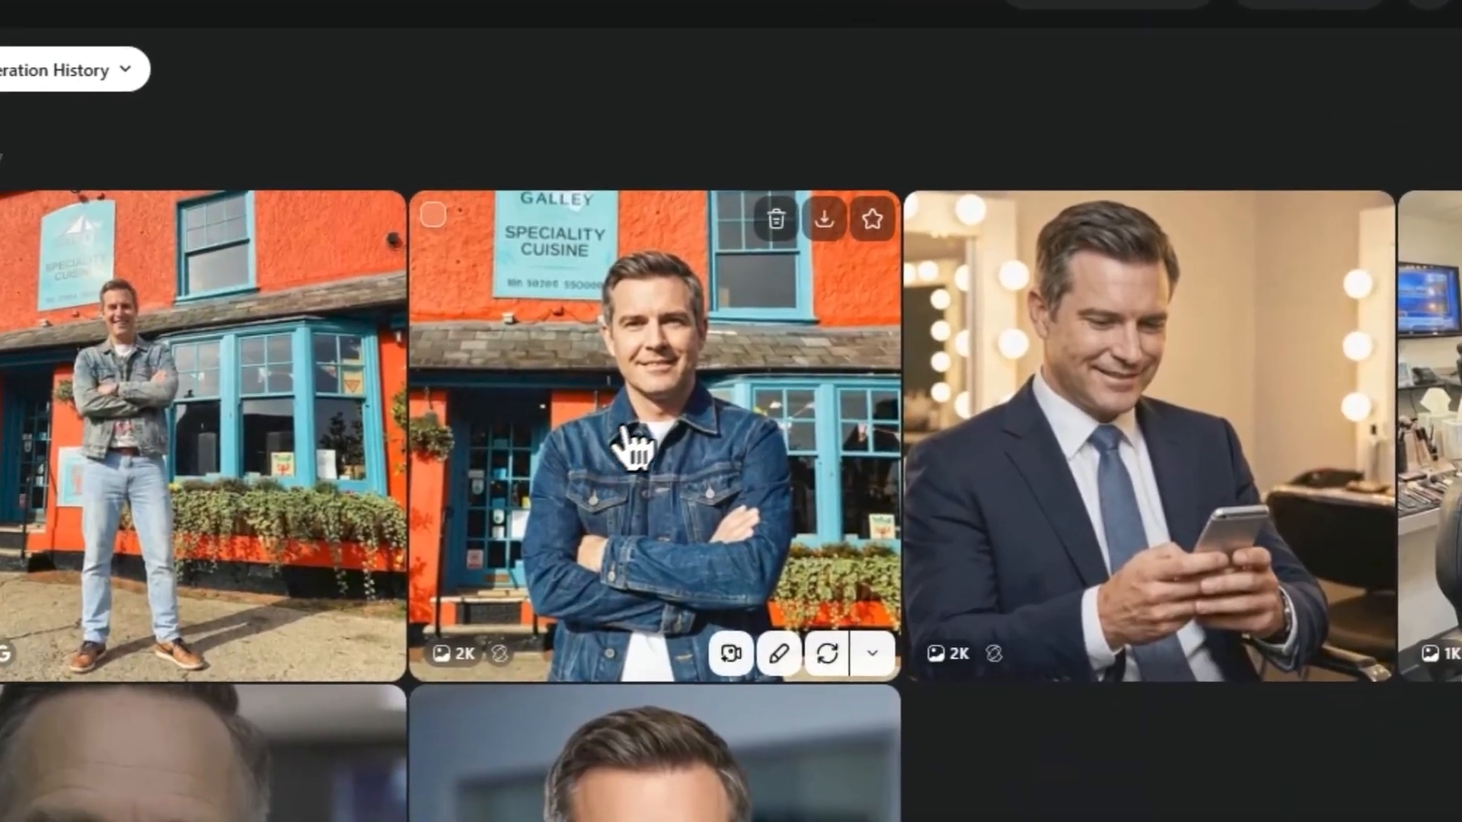
pyautogui.click(623, 434)
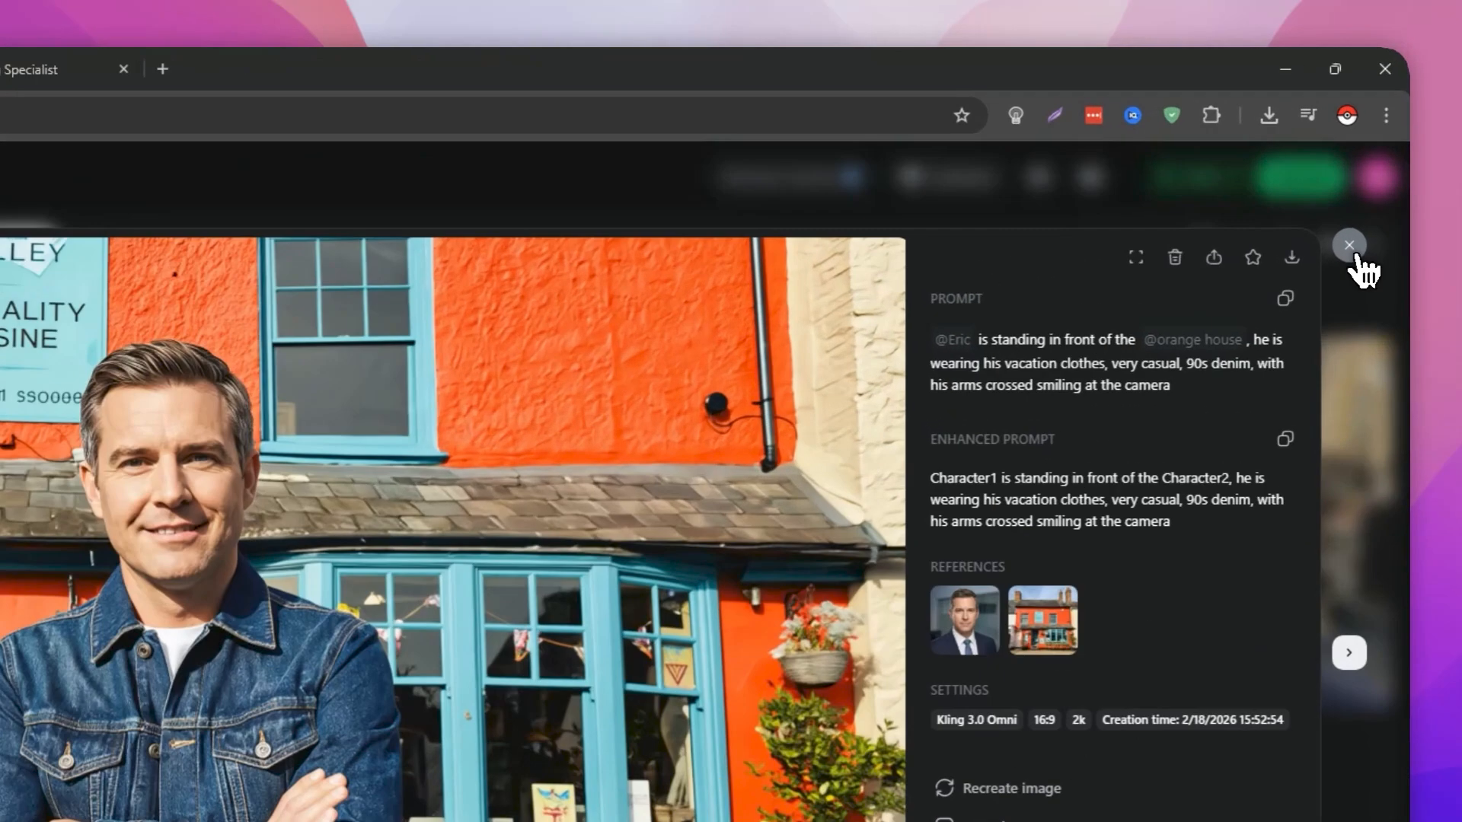
pyautogui.click(1349, 246)
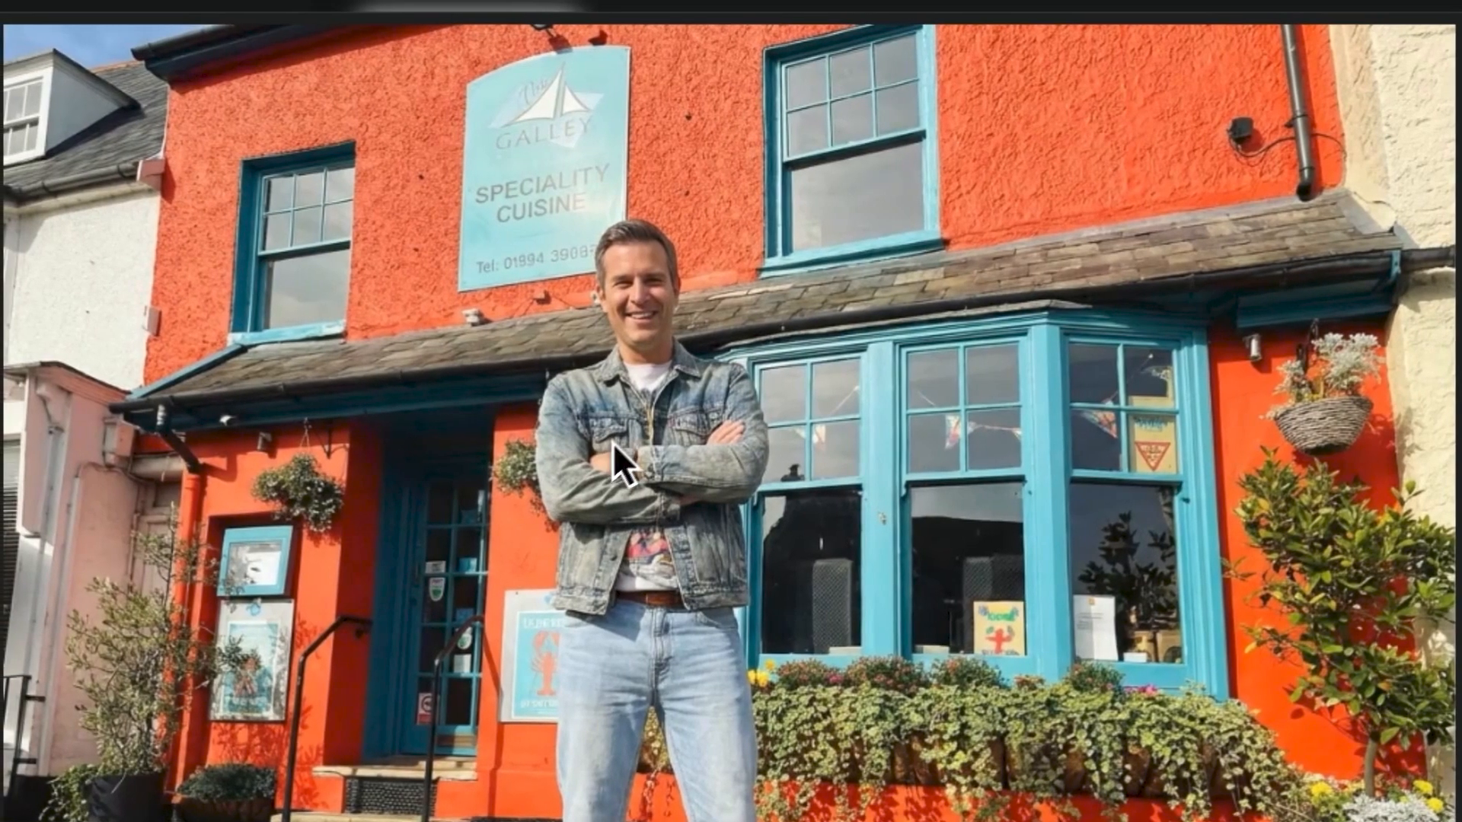
pyautogui.click(609, 446)
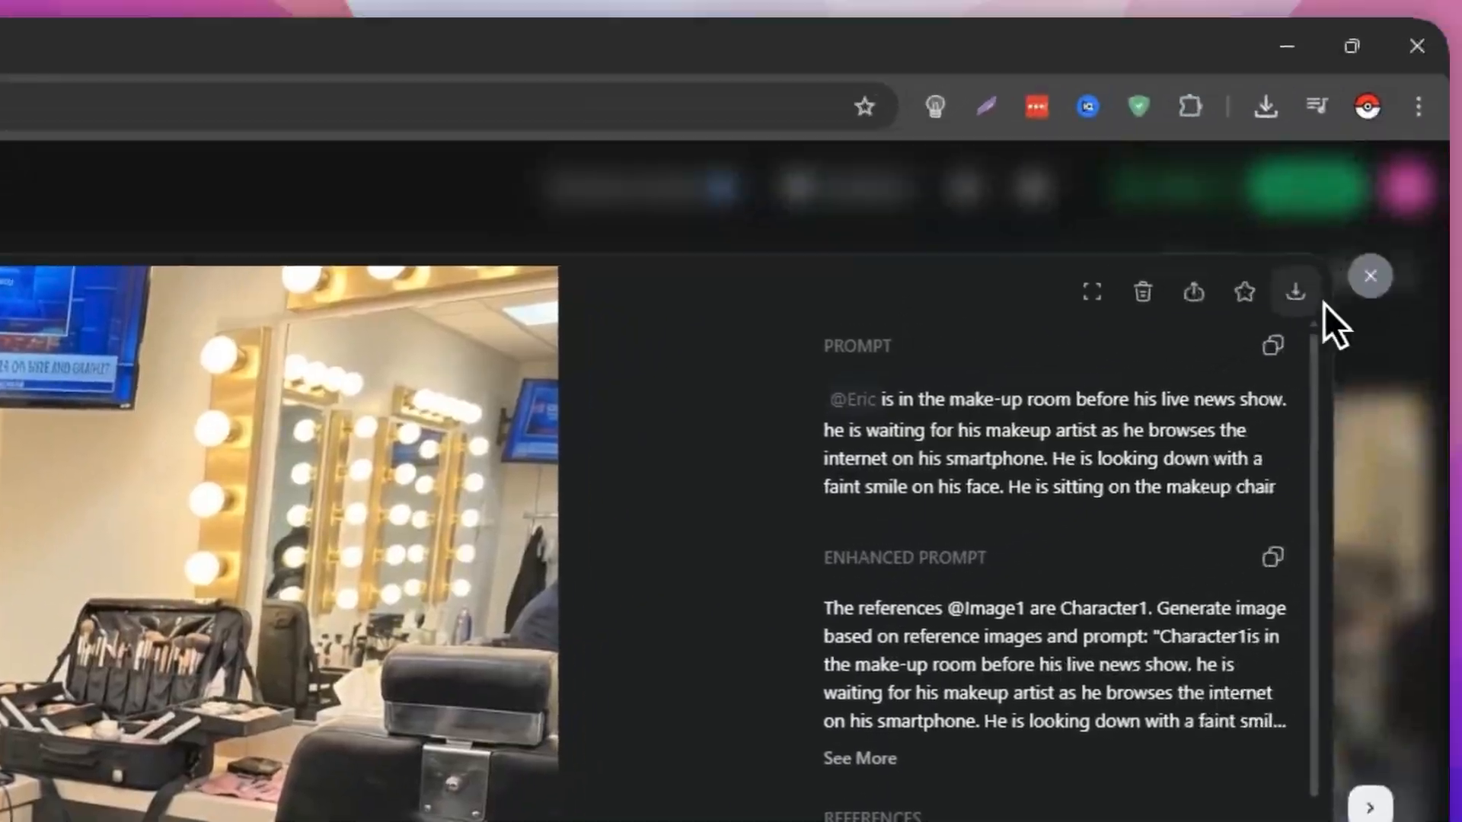
# Recheck the newscaster's face across the original headshot, a make-up room image and the Nano Banana Pro orange house image
pyautogui.click(1371, 278)
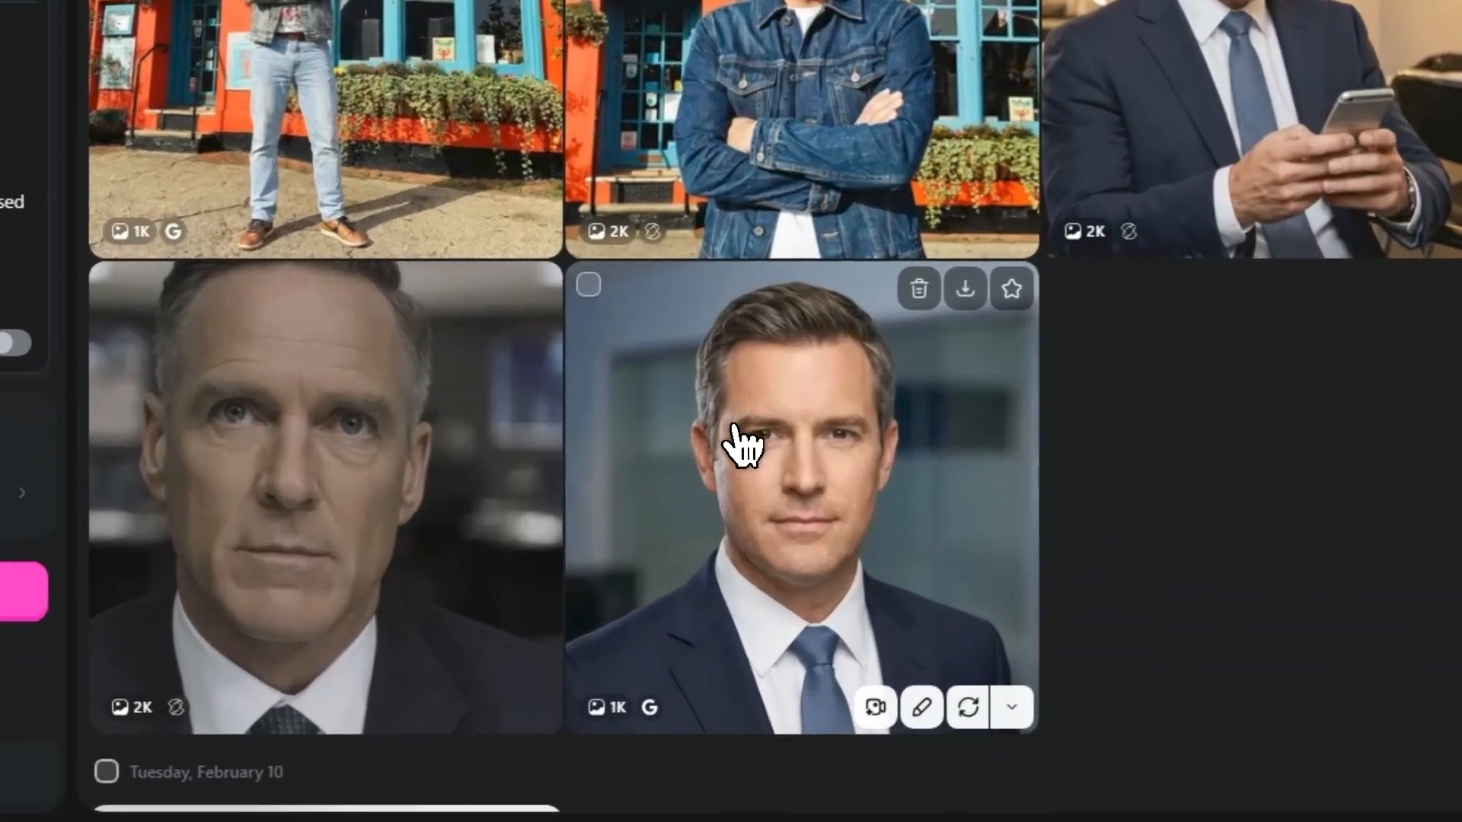
pyautogui.click(735, 445)
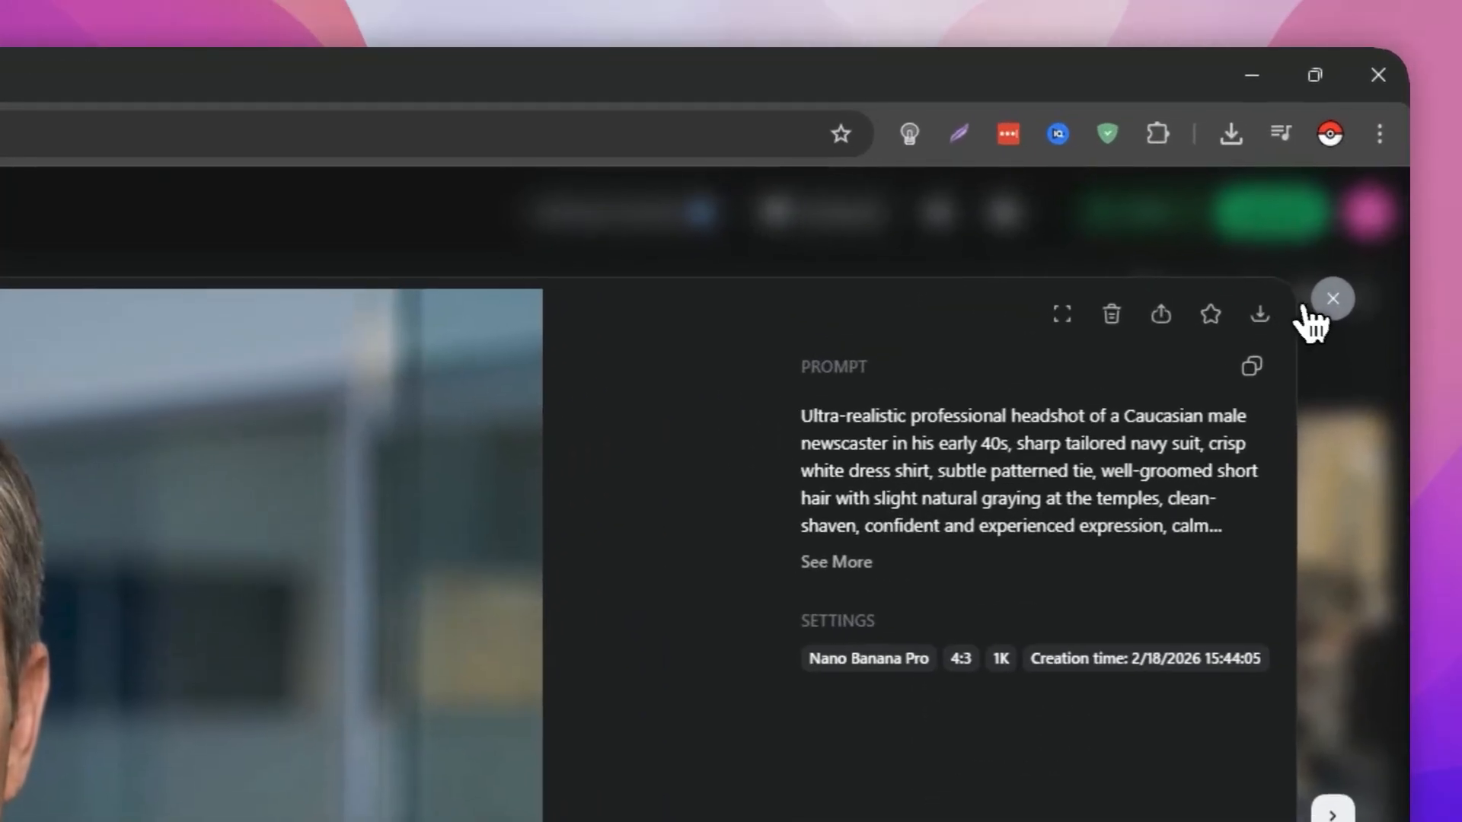
pyautogui.click(1329, 301)
pyautogui.click(1041, 598)
pyautogui.click(1331, 299)
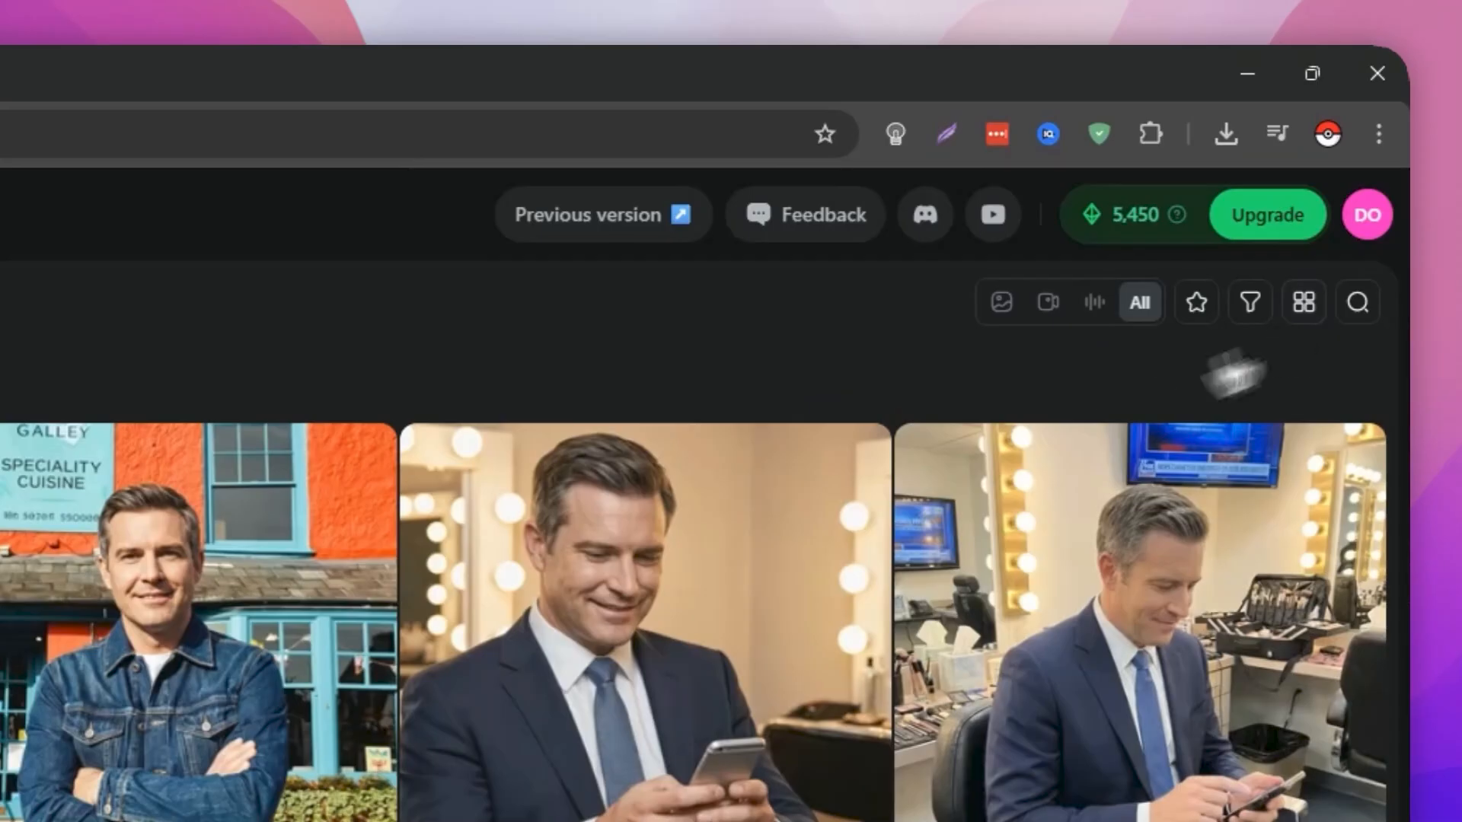
pyautogui.click(266, 421)
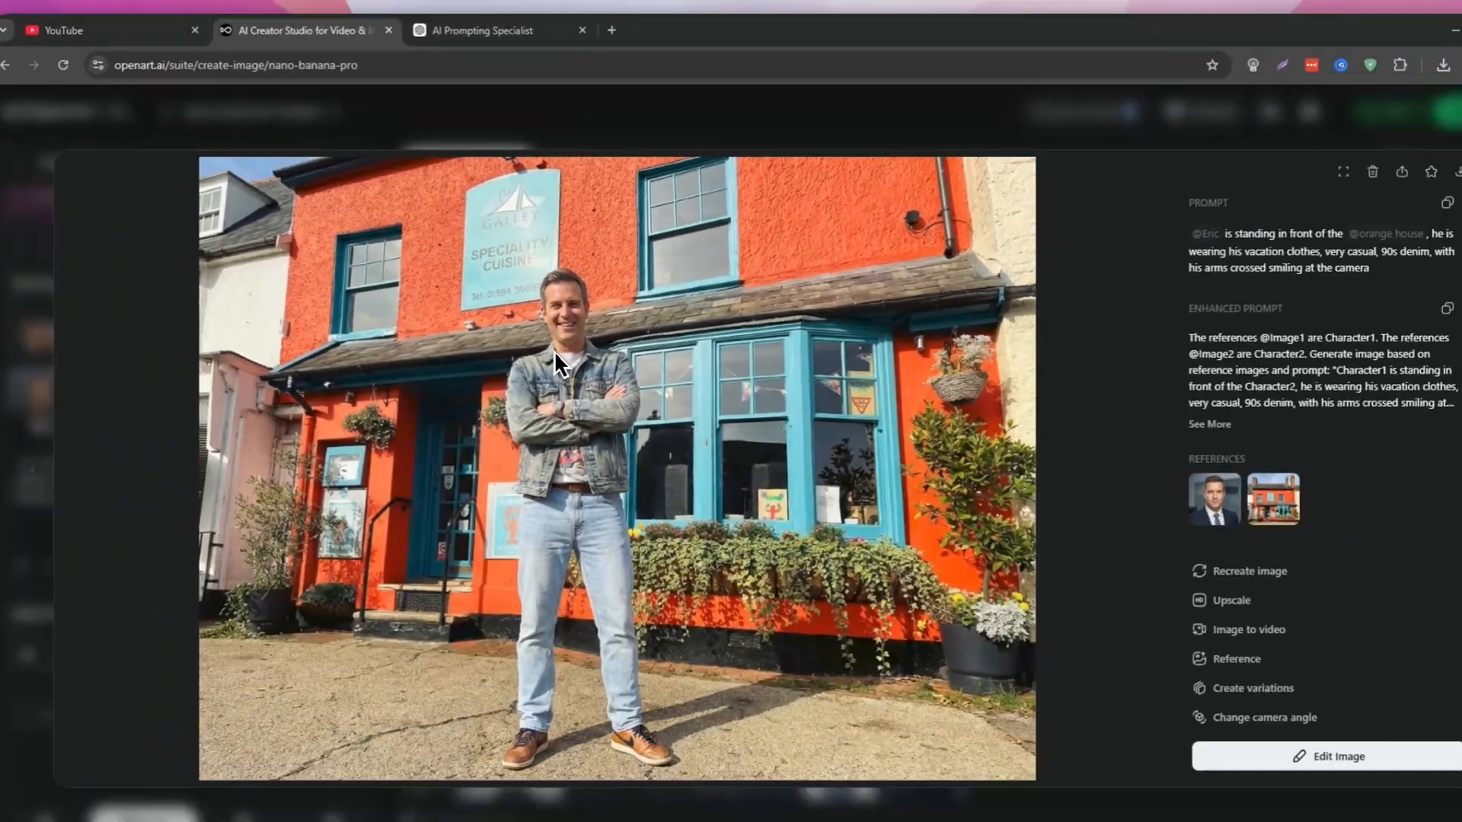